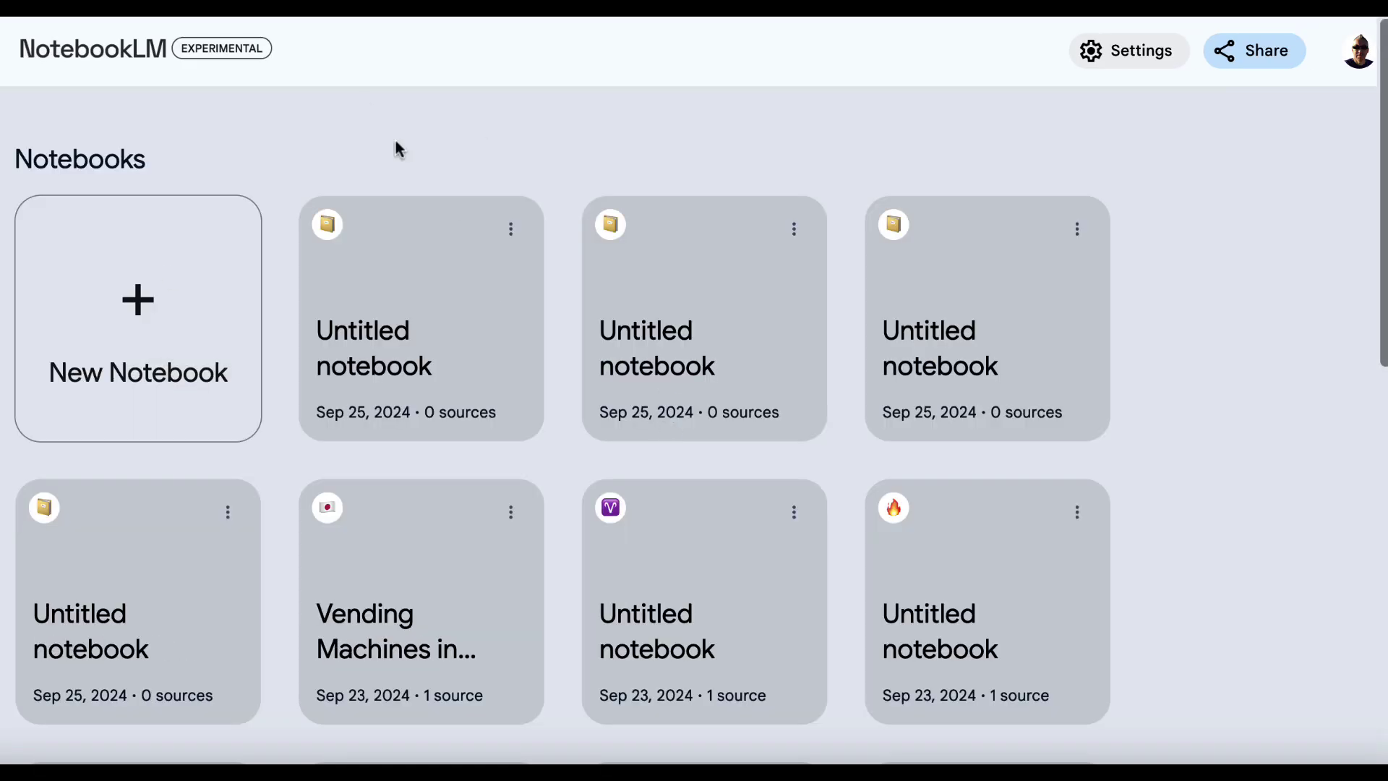
left_click(145, 305)
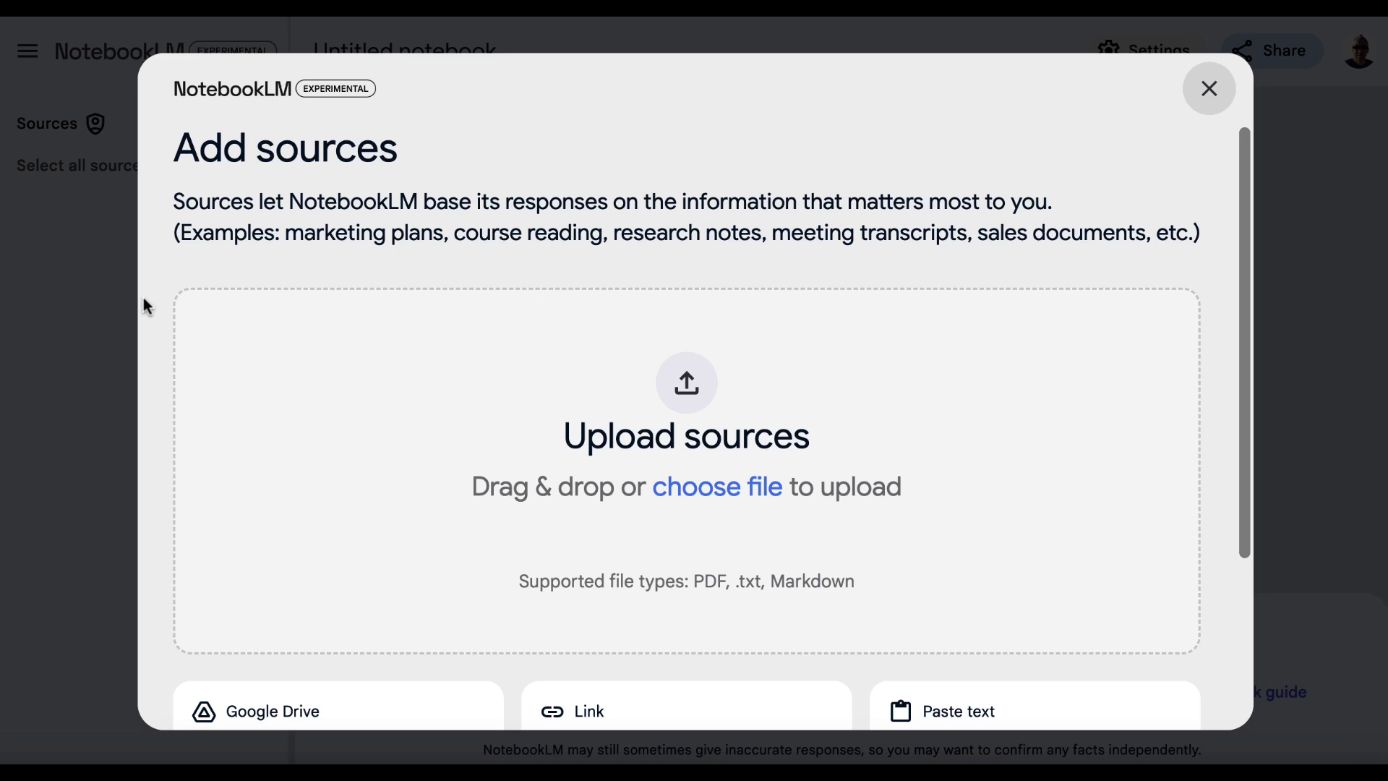
scroll(288, 431, "down", 3)
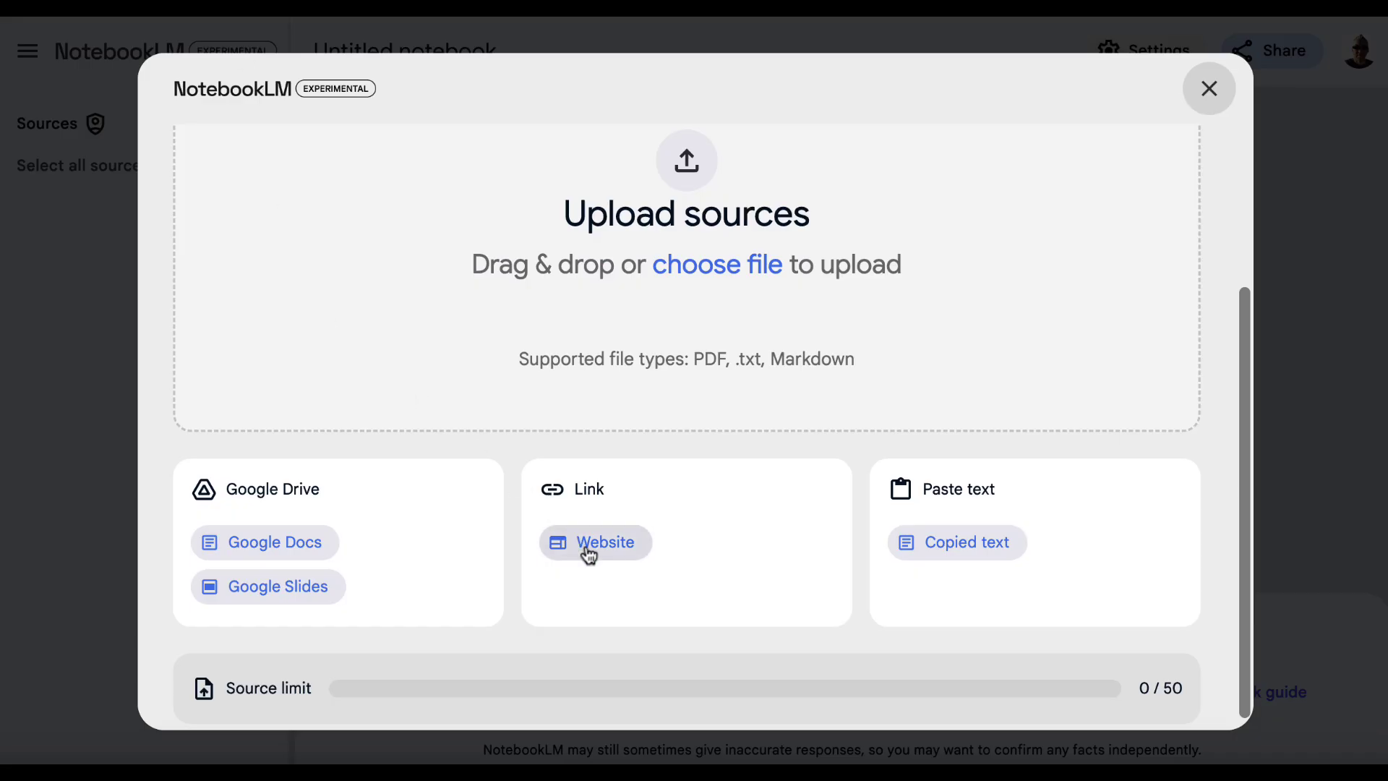
left_click(589, 544)
left_click(468, 294)
type("https://japaninsidersecrets.com/is-nagoya-worth-visiting/")
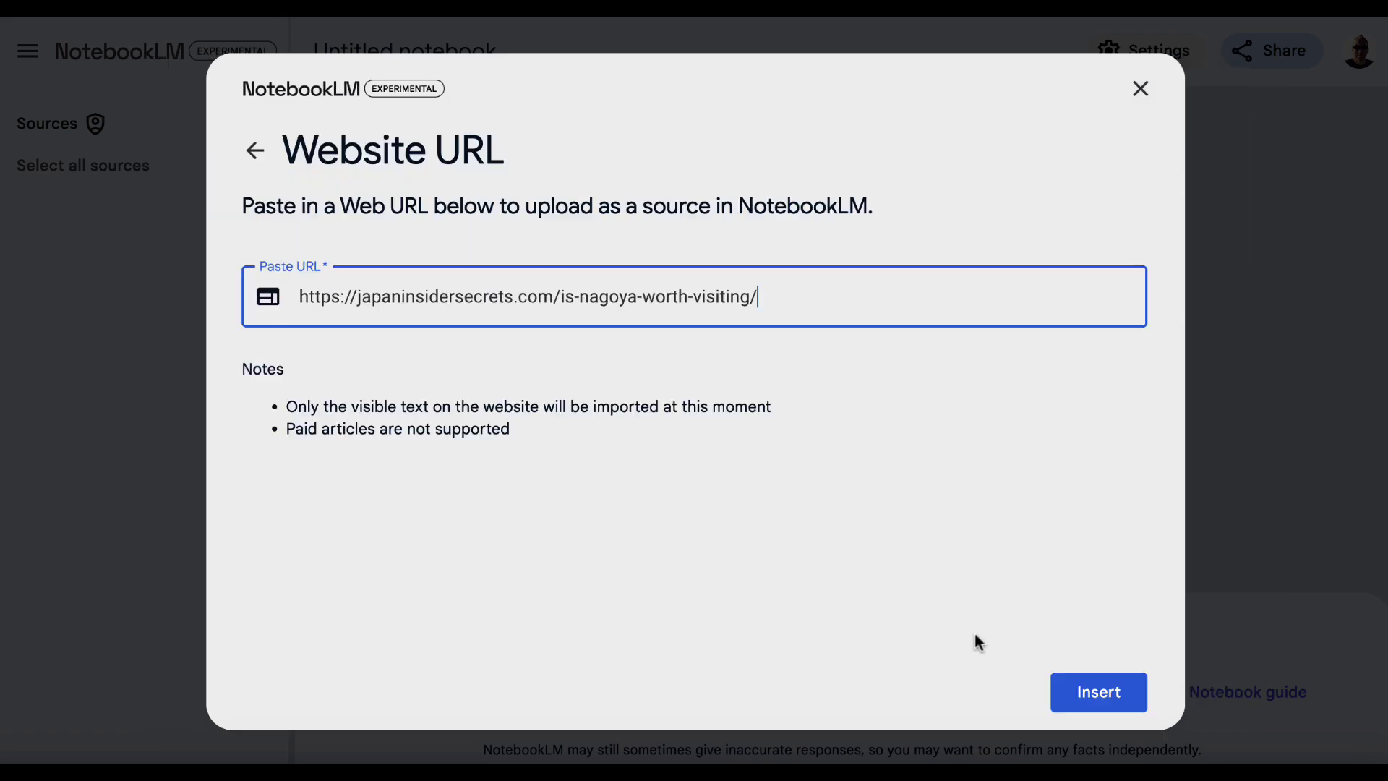
left_click(1098, 695)
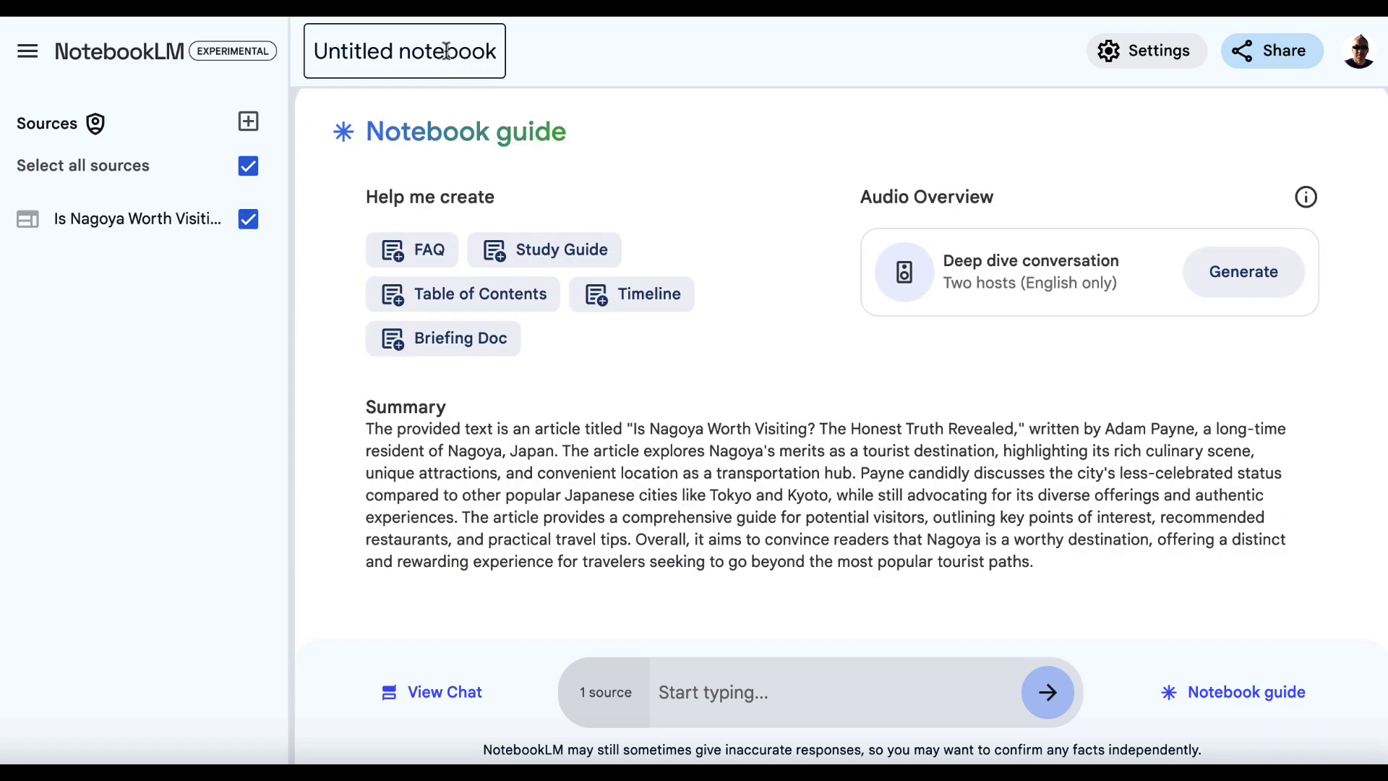
Step: Rename the notebook as Nagoya and generate its Deep dive conversation audio overview
left_click_drag(311, 50, 505, 57)
key("BackSpace")
type("Nagoya")
key("Return")
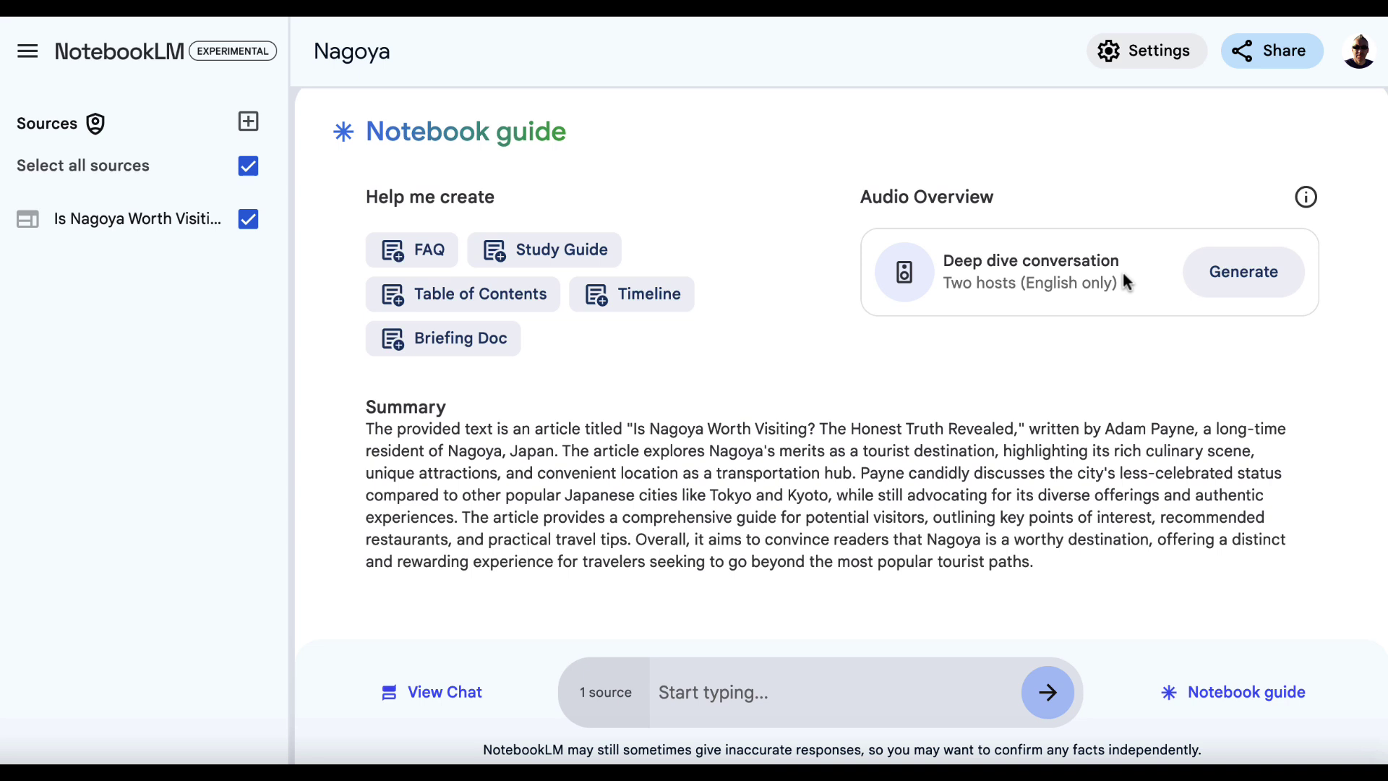
left_click(1242, 273)
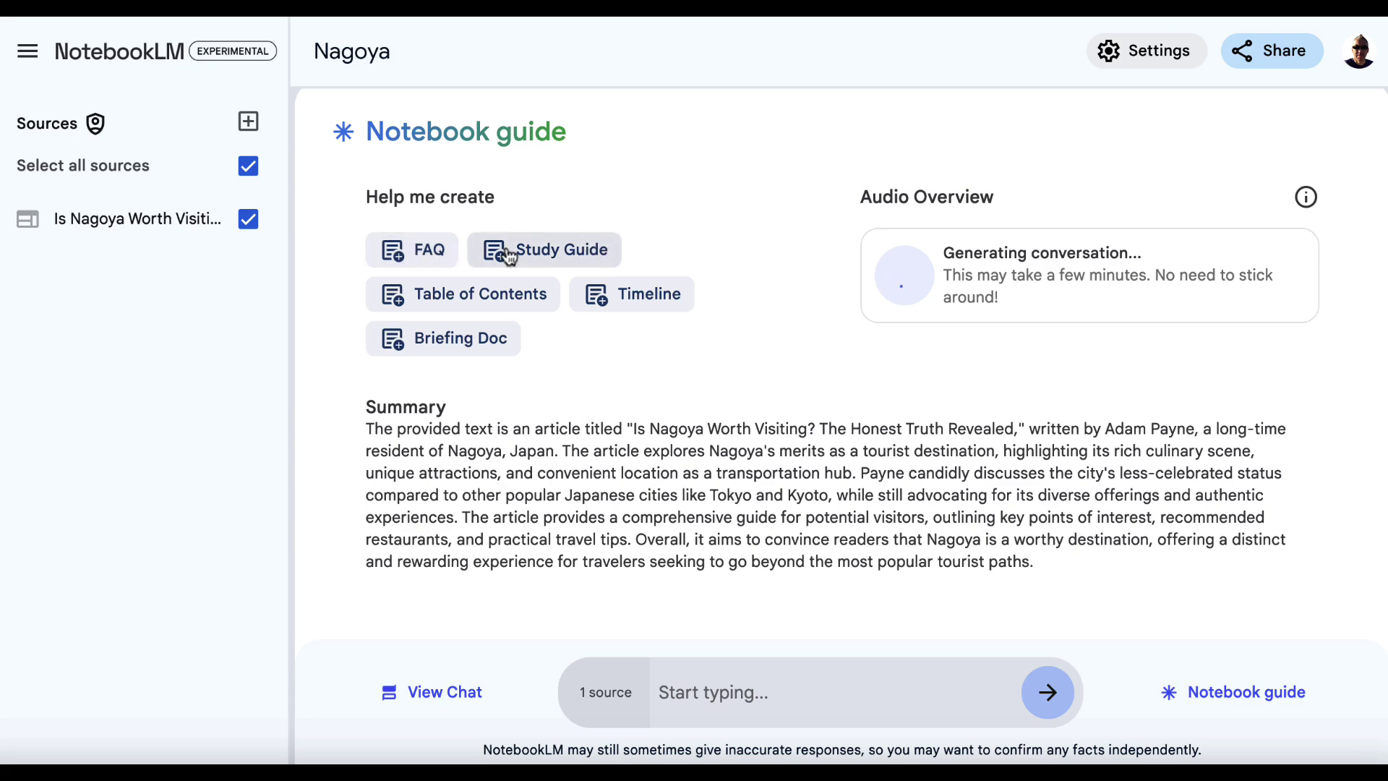
Step: Generate an FAQ note from the source, read through its questions and answers, and close the note
left_click(399, 251)
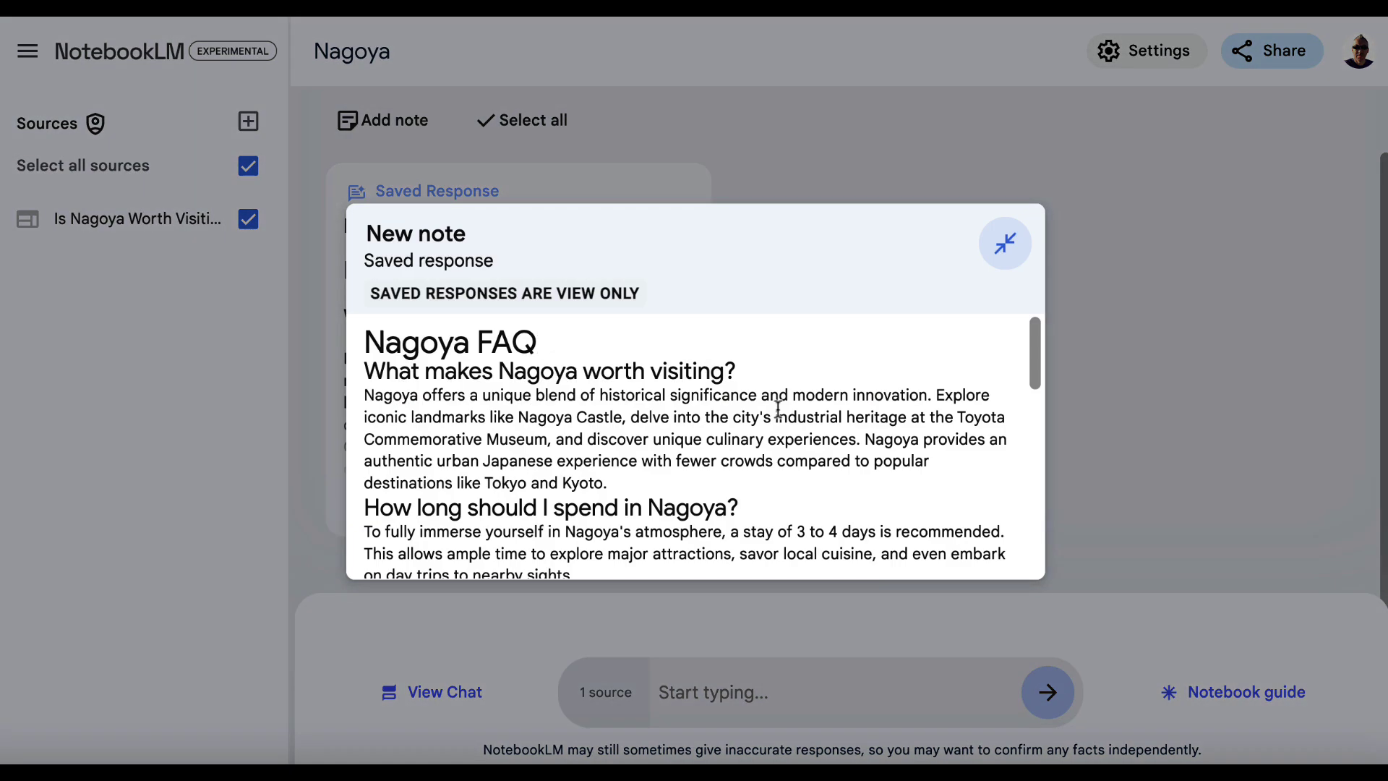
scroll(730, 389, "down", 3)
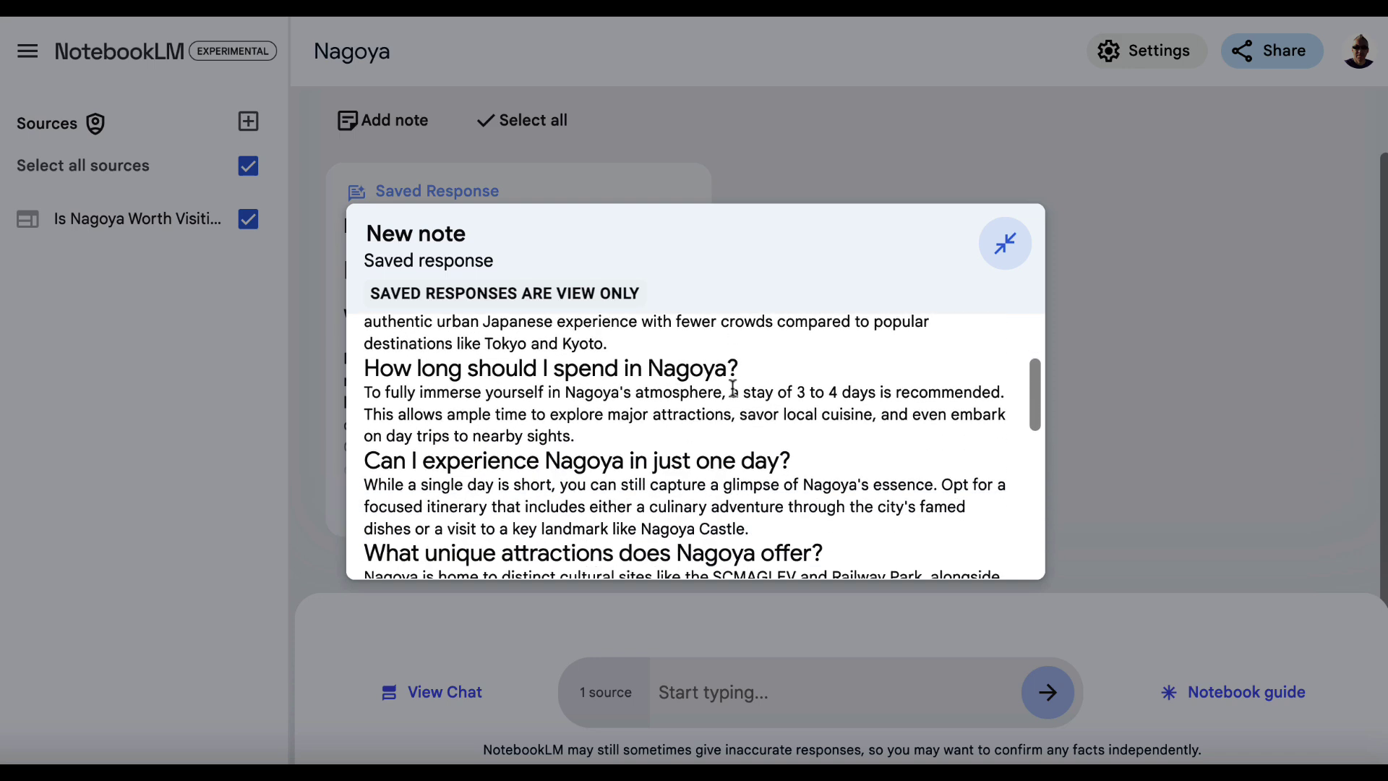
scroll(732, 388, "down", 1)
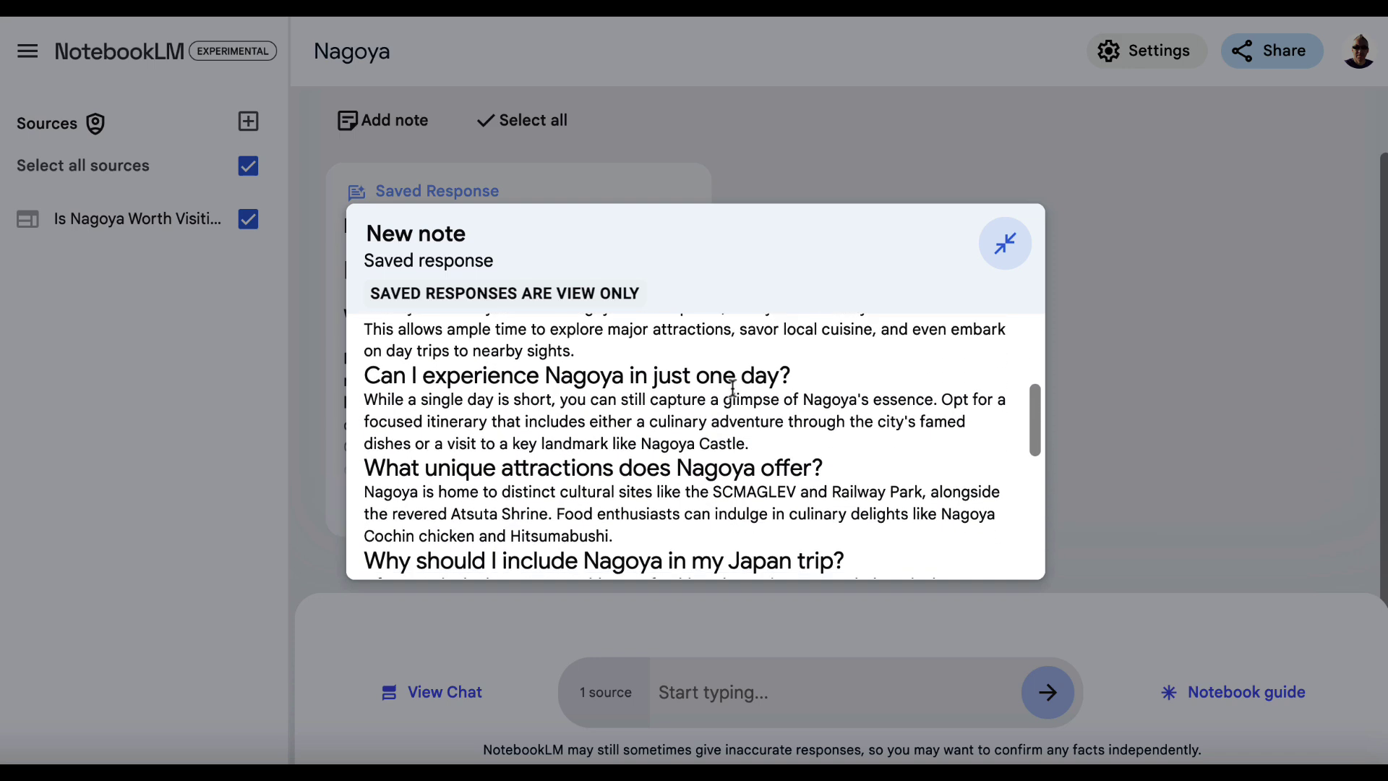
scroll(732, 389, "down", 4)
scroll(733, 388, "down", 2)
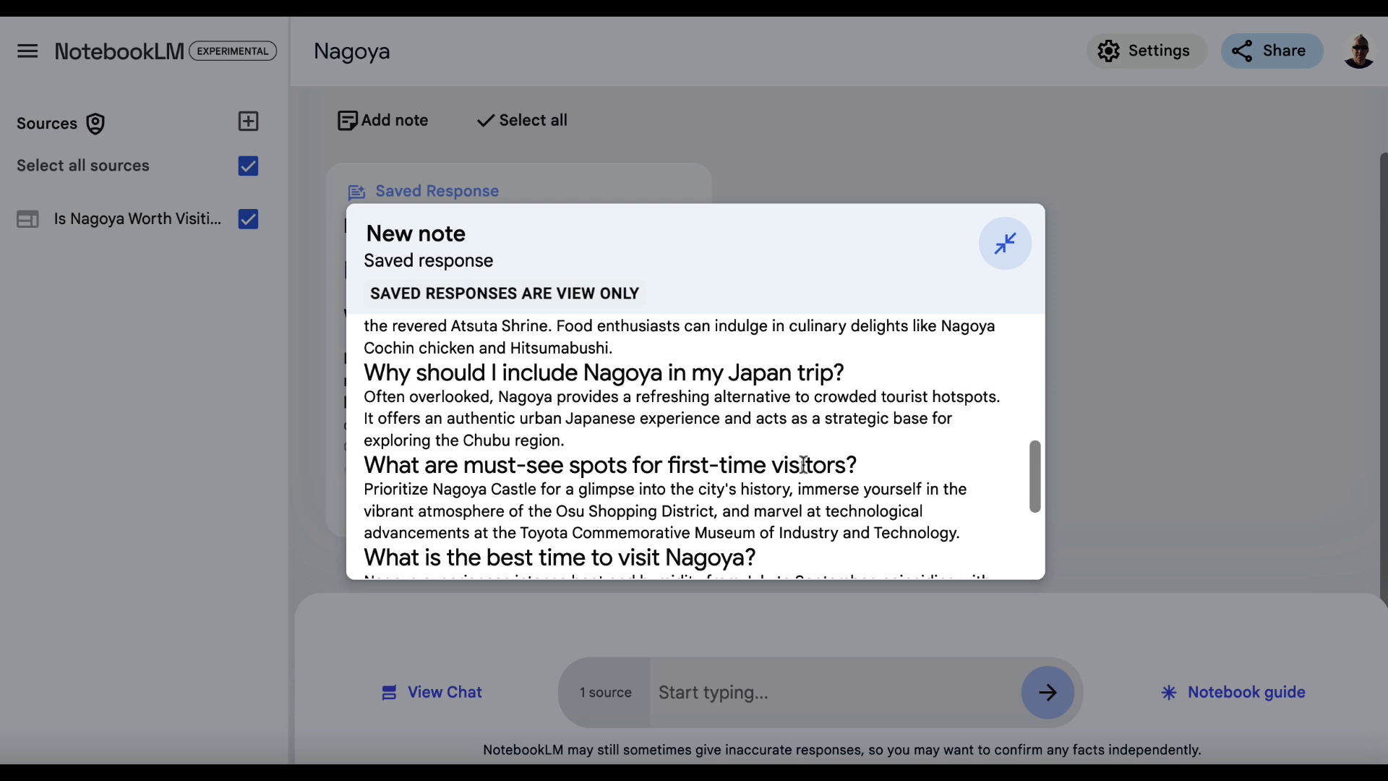
scroll(804, 465, "down", 3)
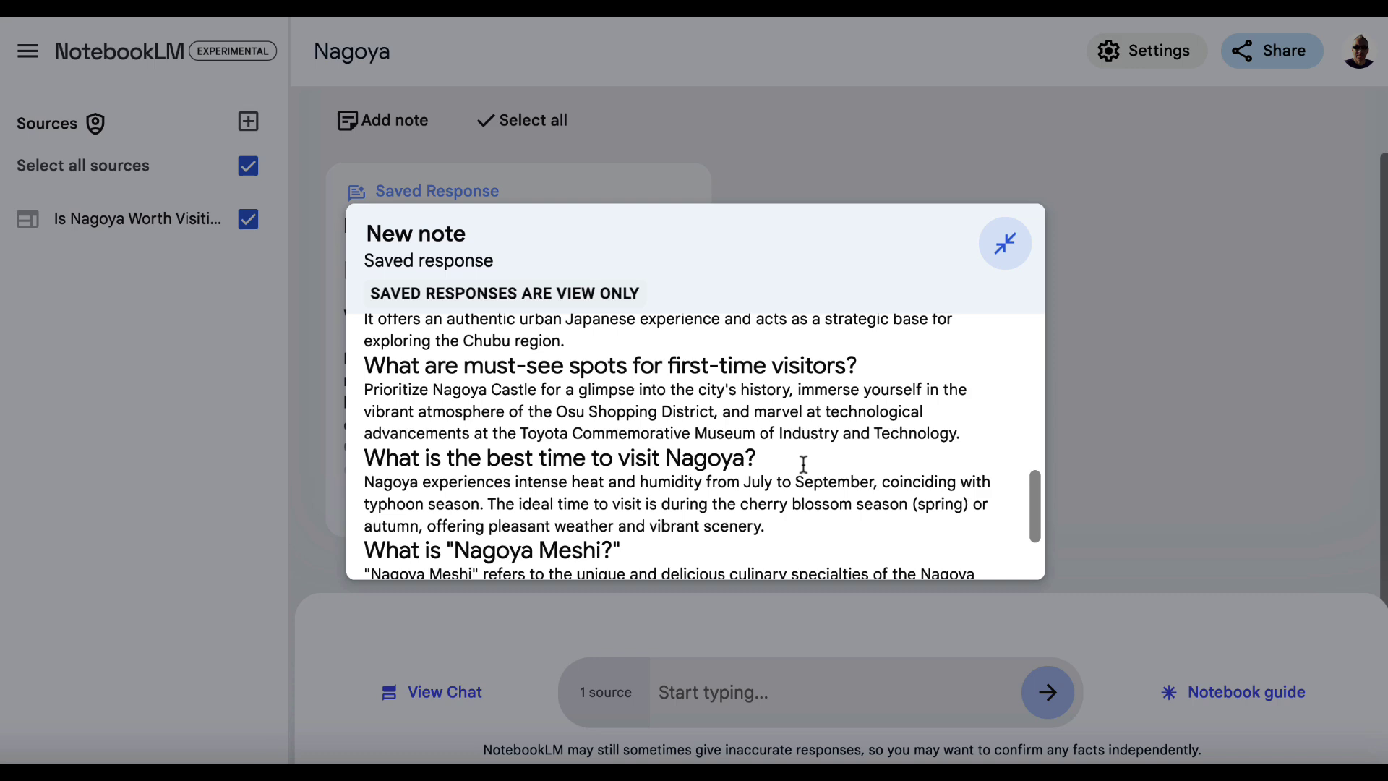
left_click(1132, 461)
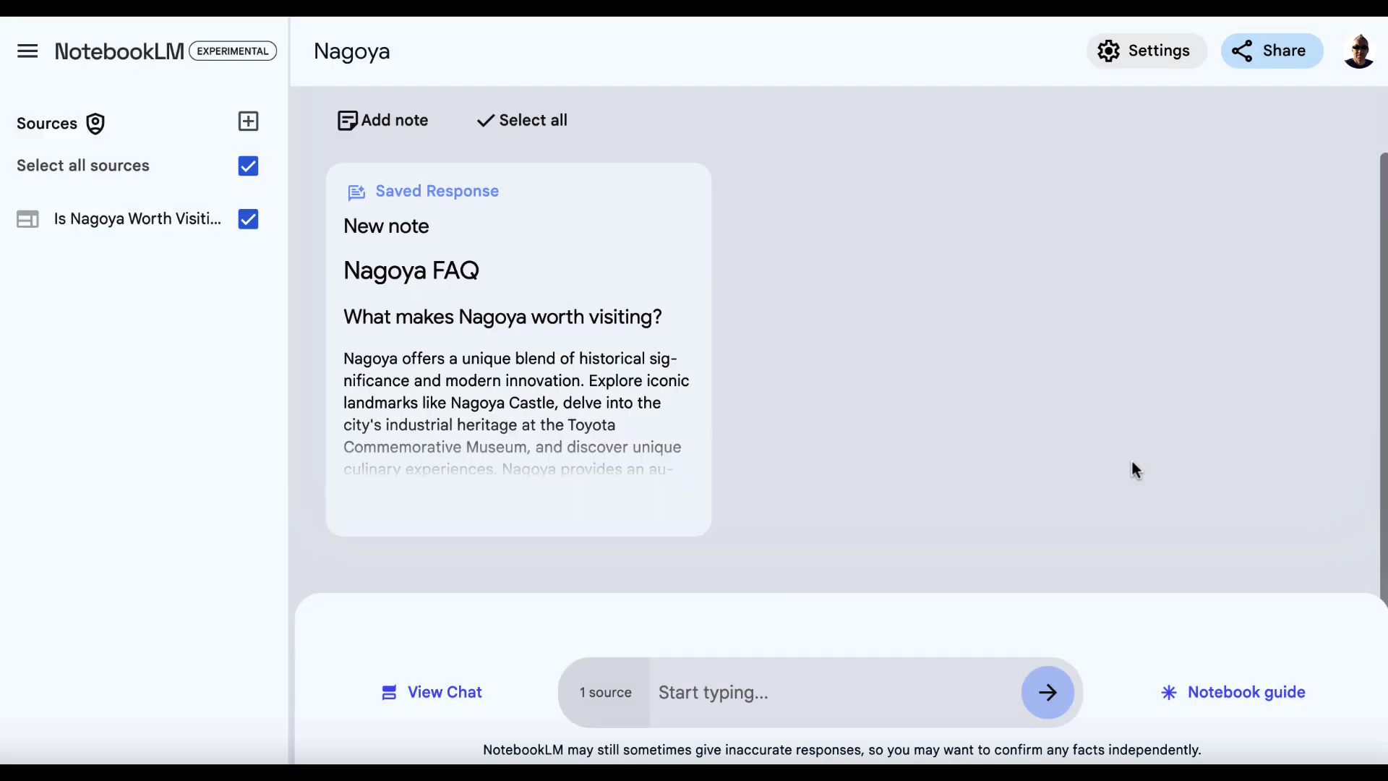
Step: Return to the notebook guide, play the opening of the generated audio overview and pause it
left_click(1219, 695)
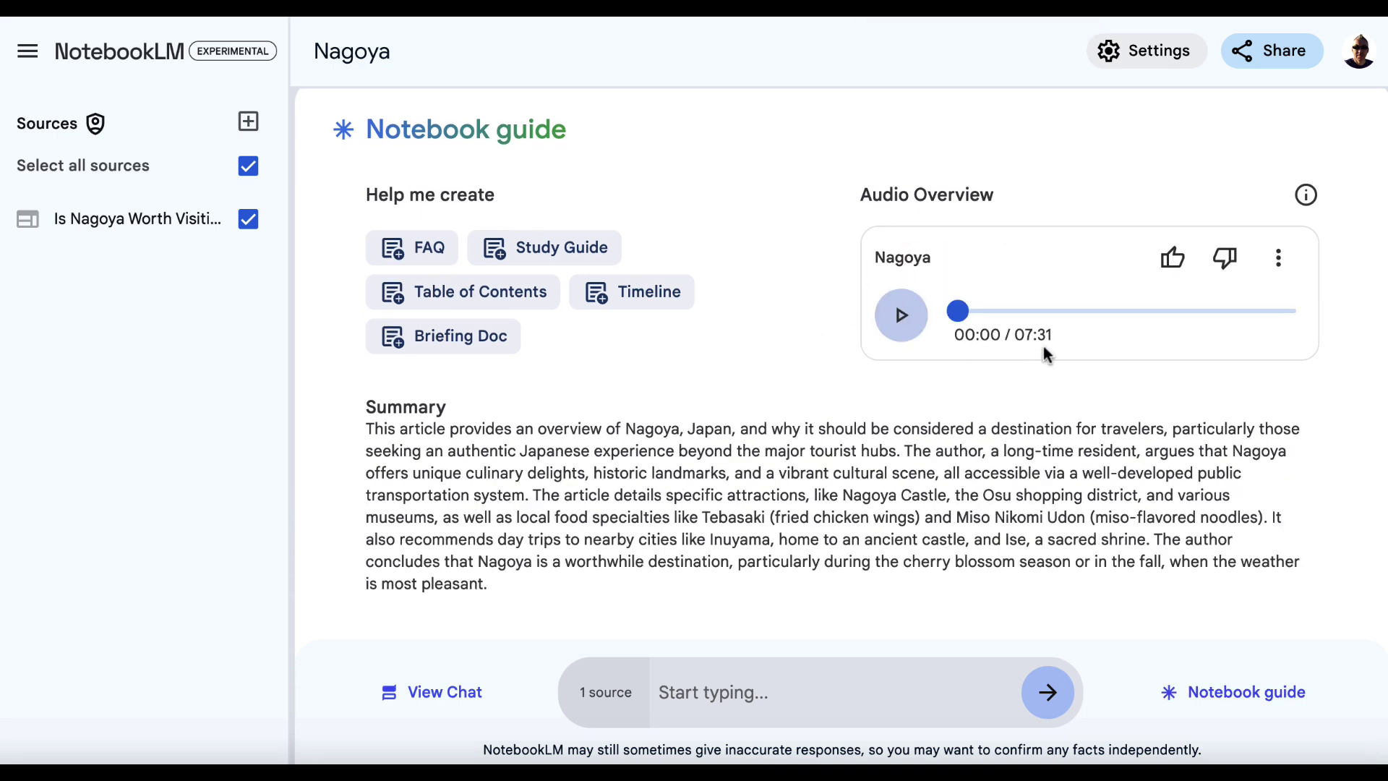
left_click(900, 318)
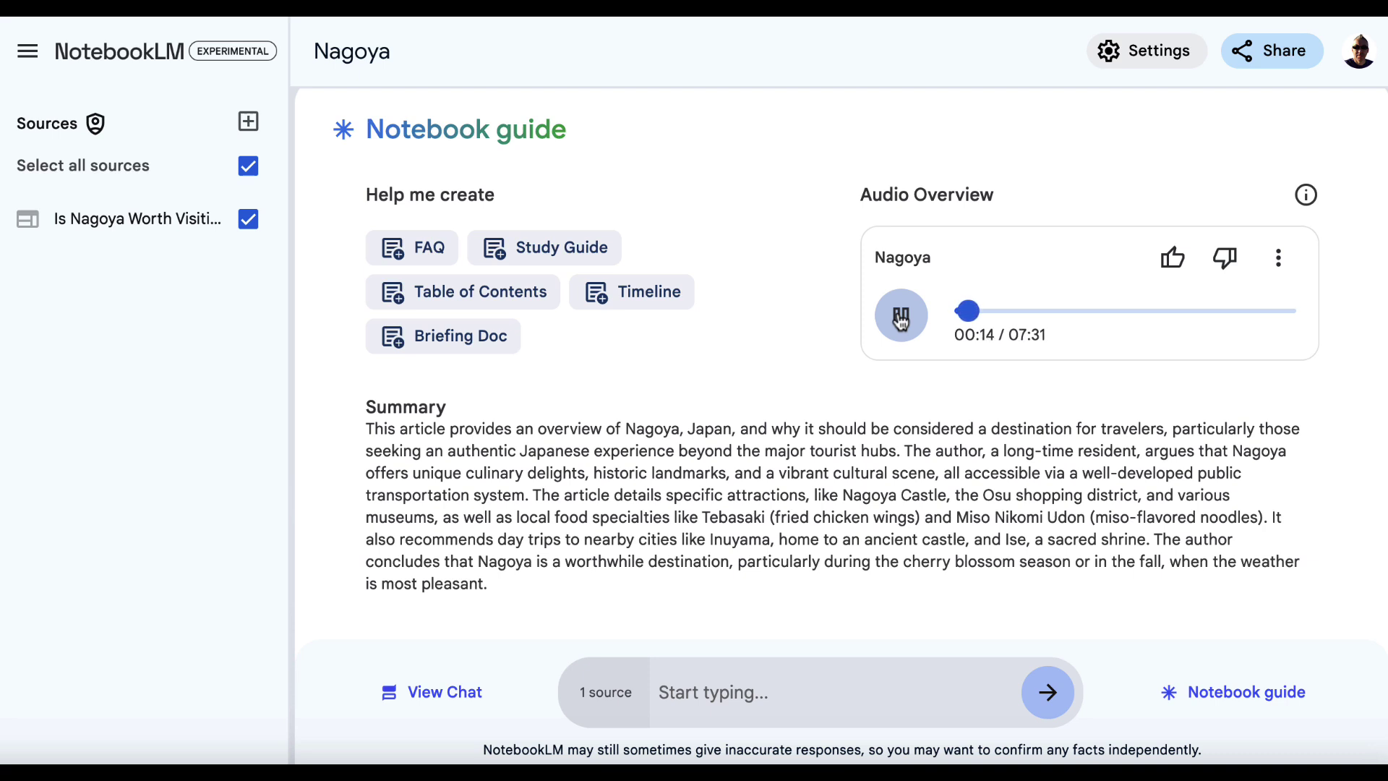
left_click(901, 317)
Step: Download the Nagoya audio overview and show the downloaded Nagoya.wav in its folder
left_click(1278, 271)
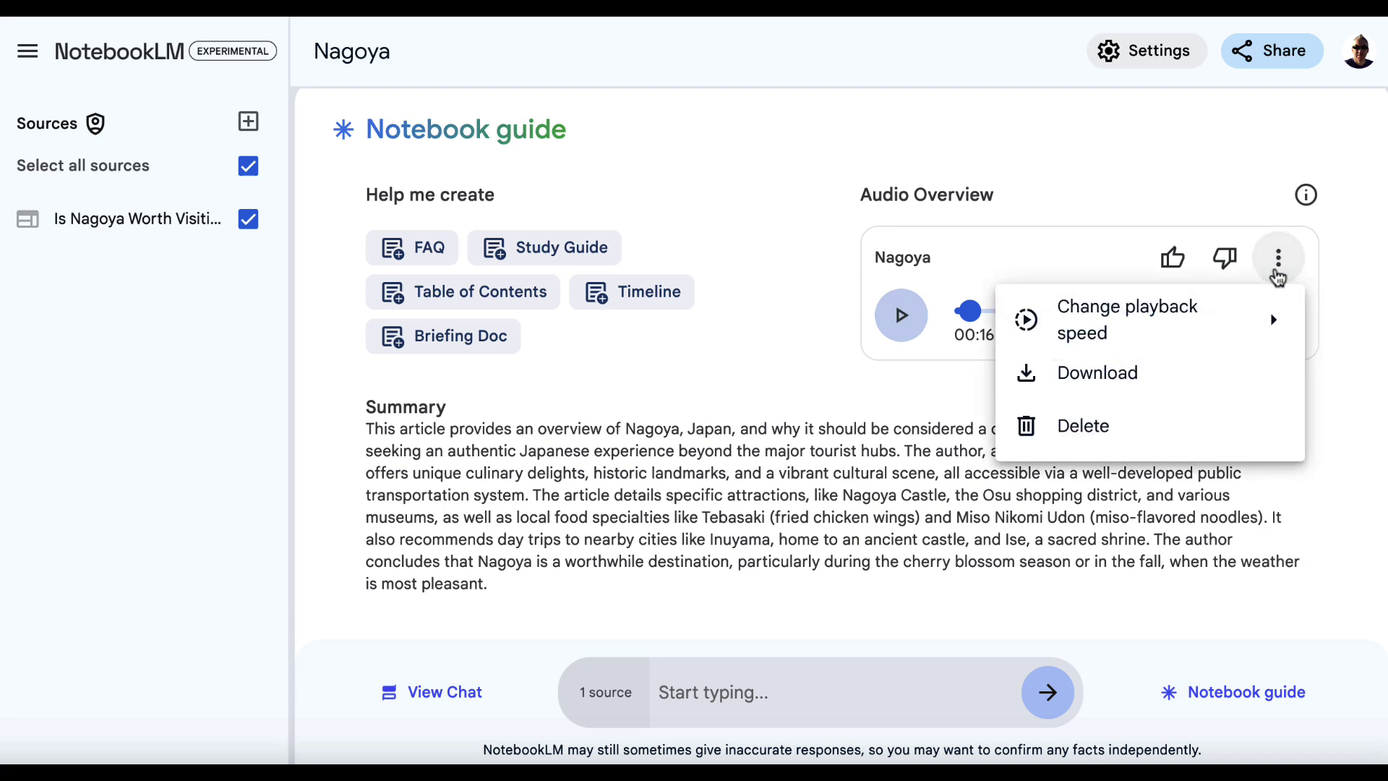
left_click(1148, 378)
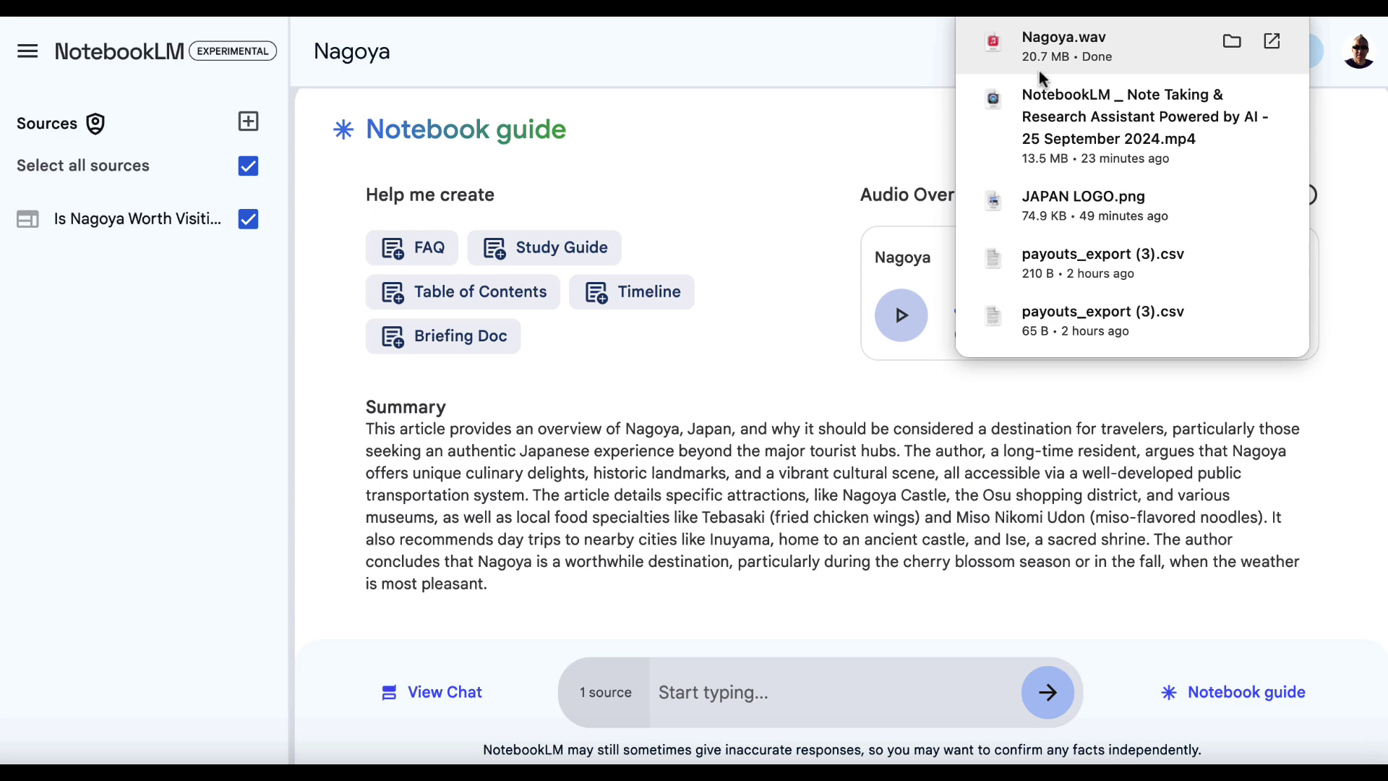
left_click(1232, 45)
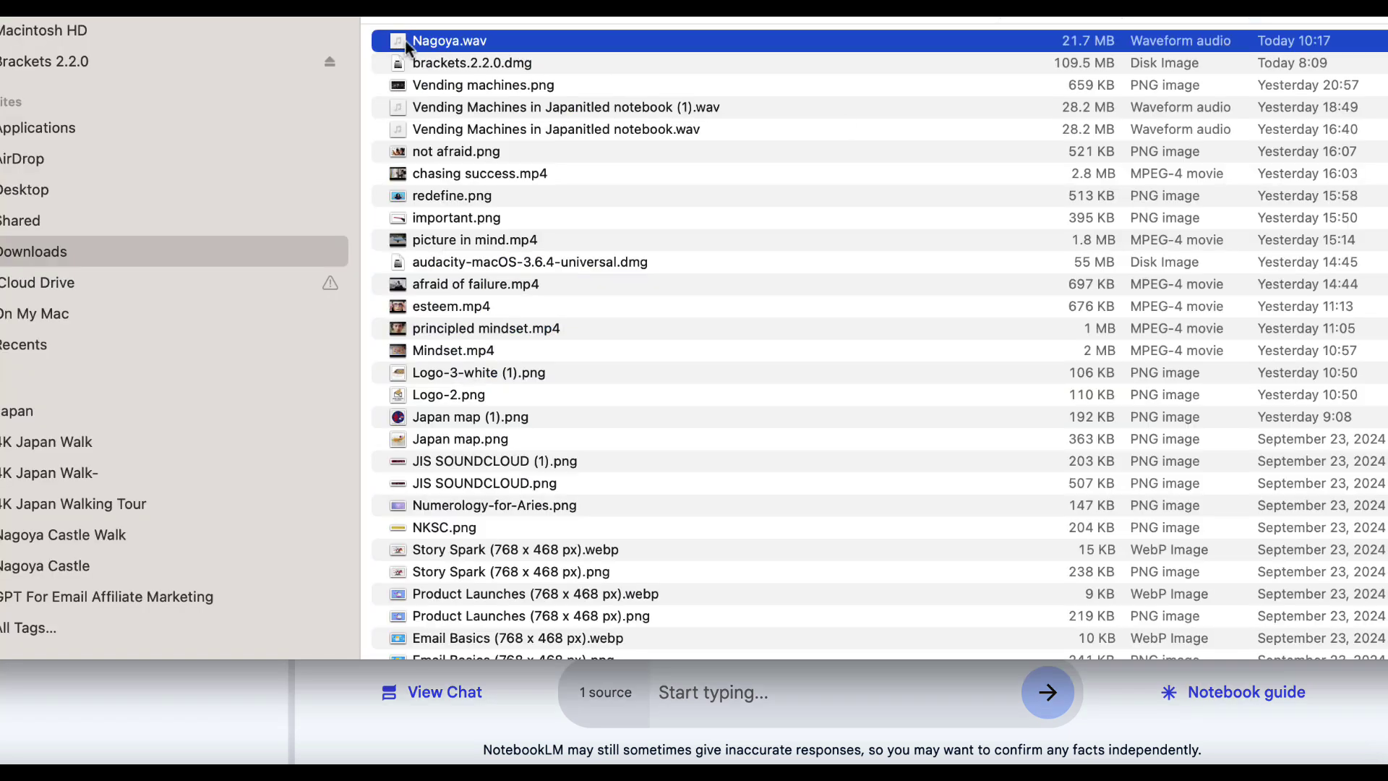
Step: Open Nagoya.wav from the Downloads folder in Audacity
right_click(411, 44)
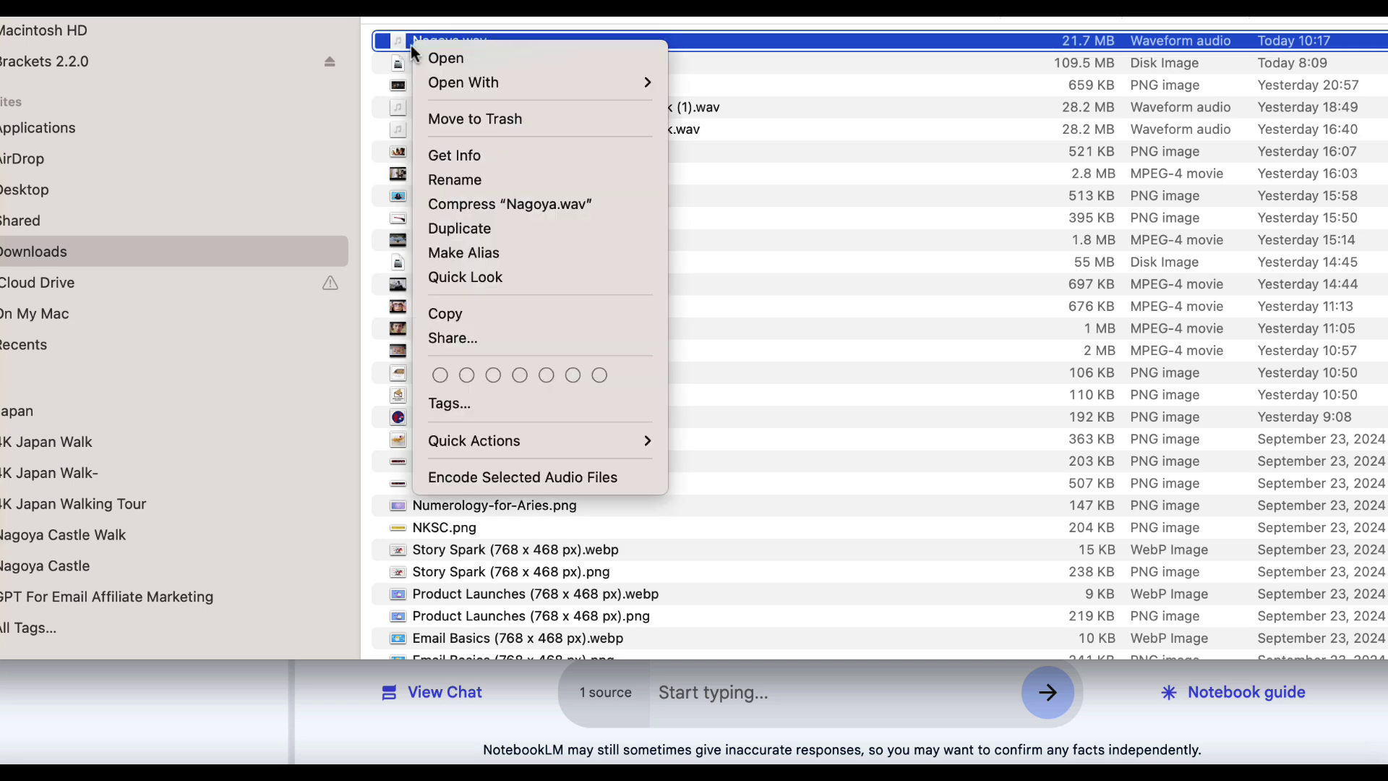
mouse_move(479, 89)
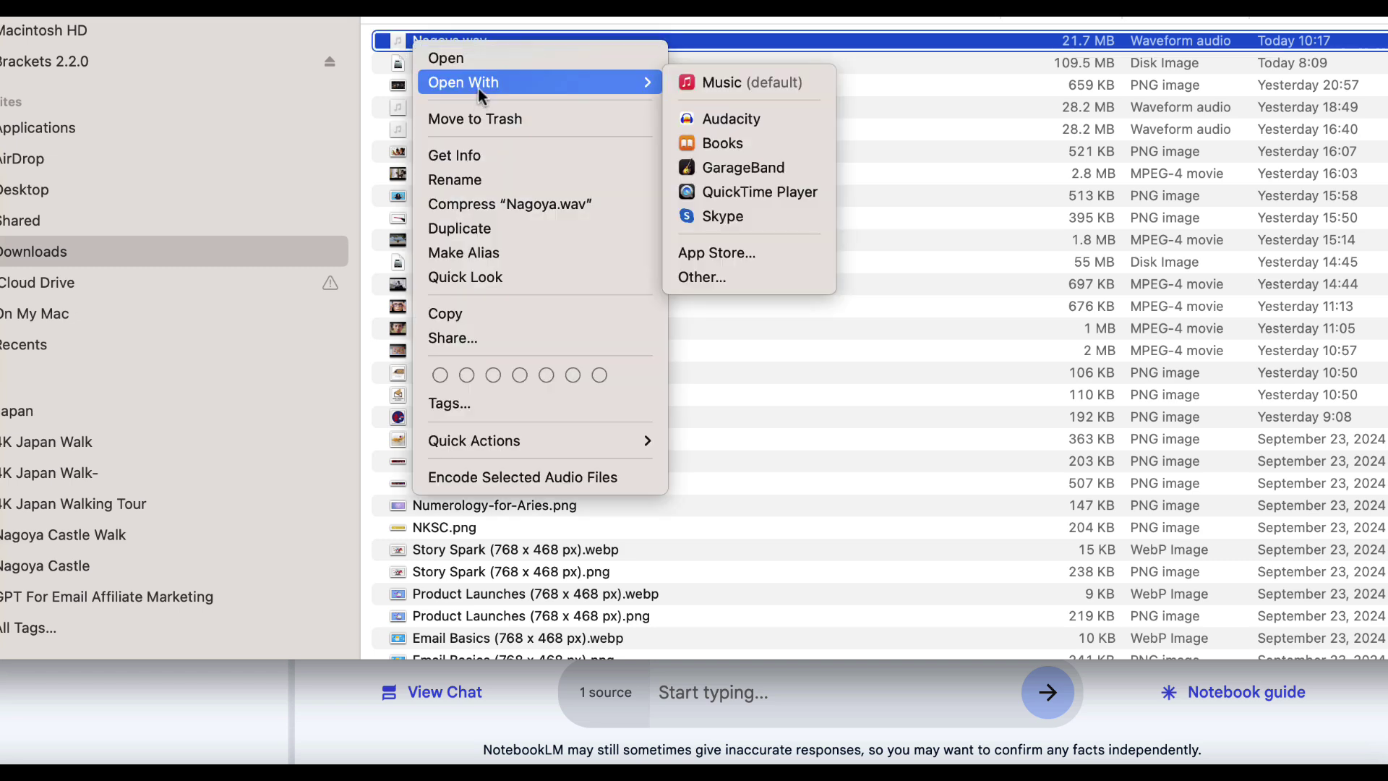
left_click(707, 117)
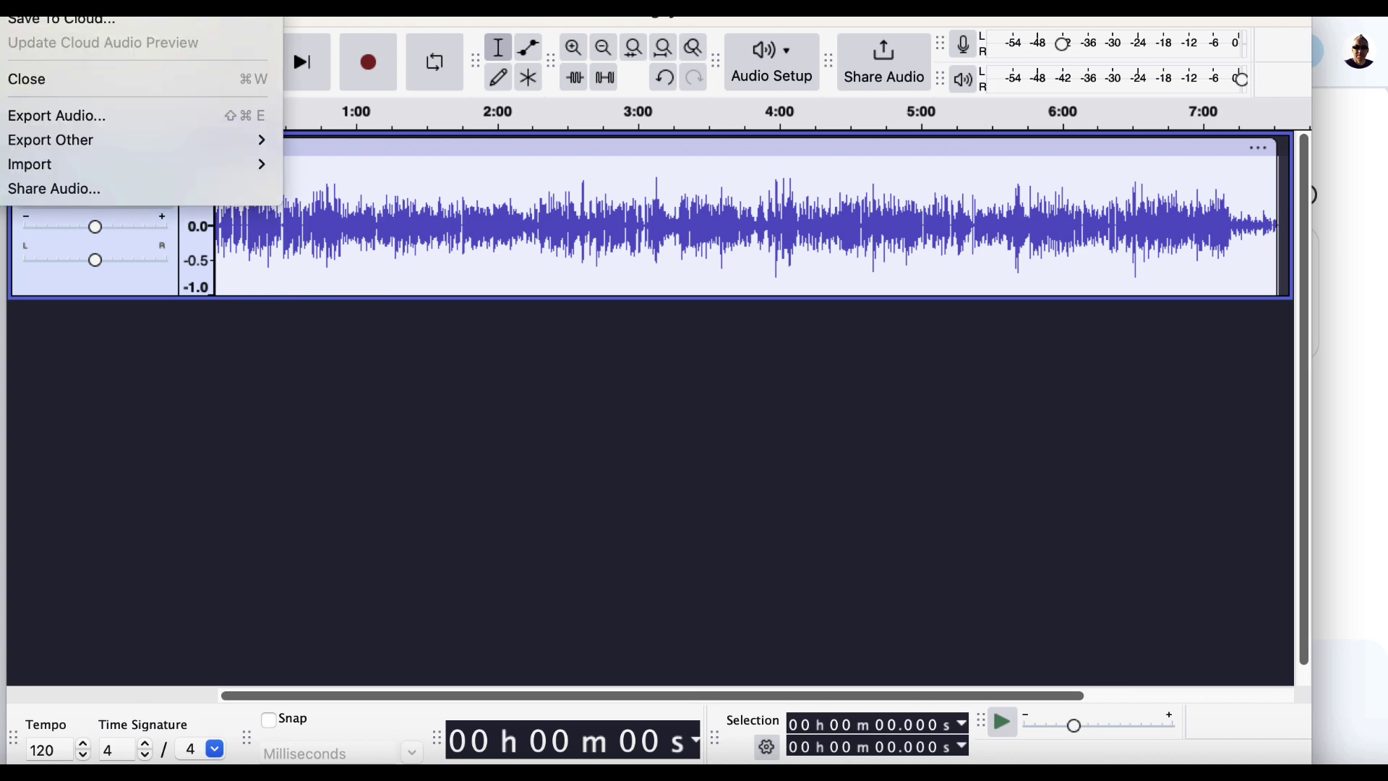
Step: Set up an audio export of the Nagoya track to the computer with MP3 Files as the format
left_click(54, 116)
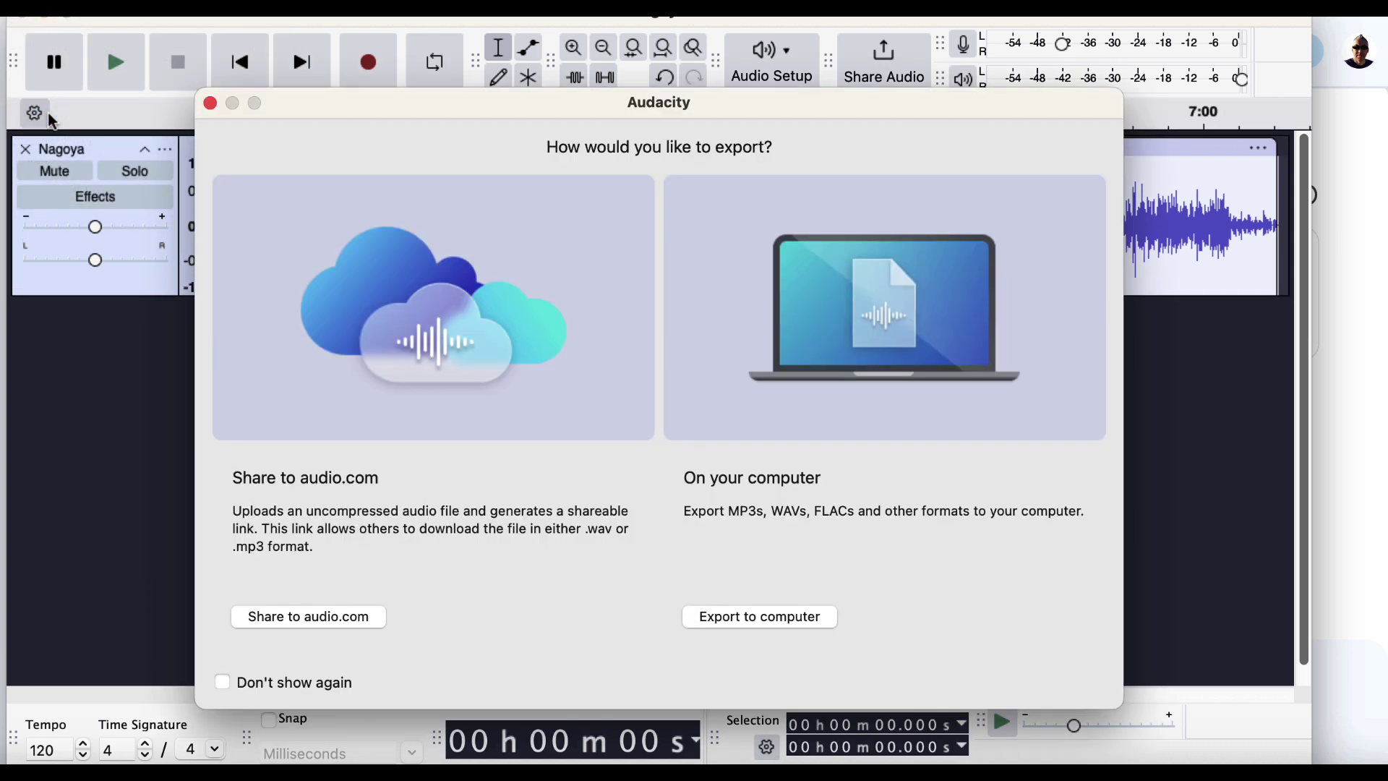
left_click(769, 620)
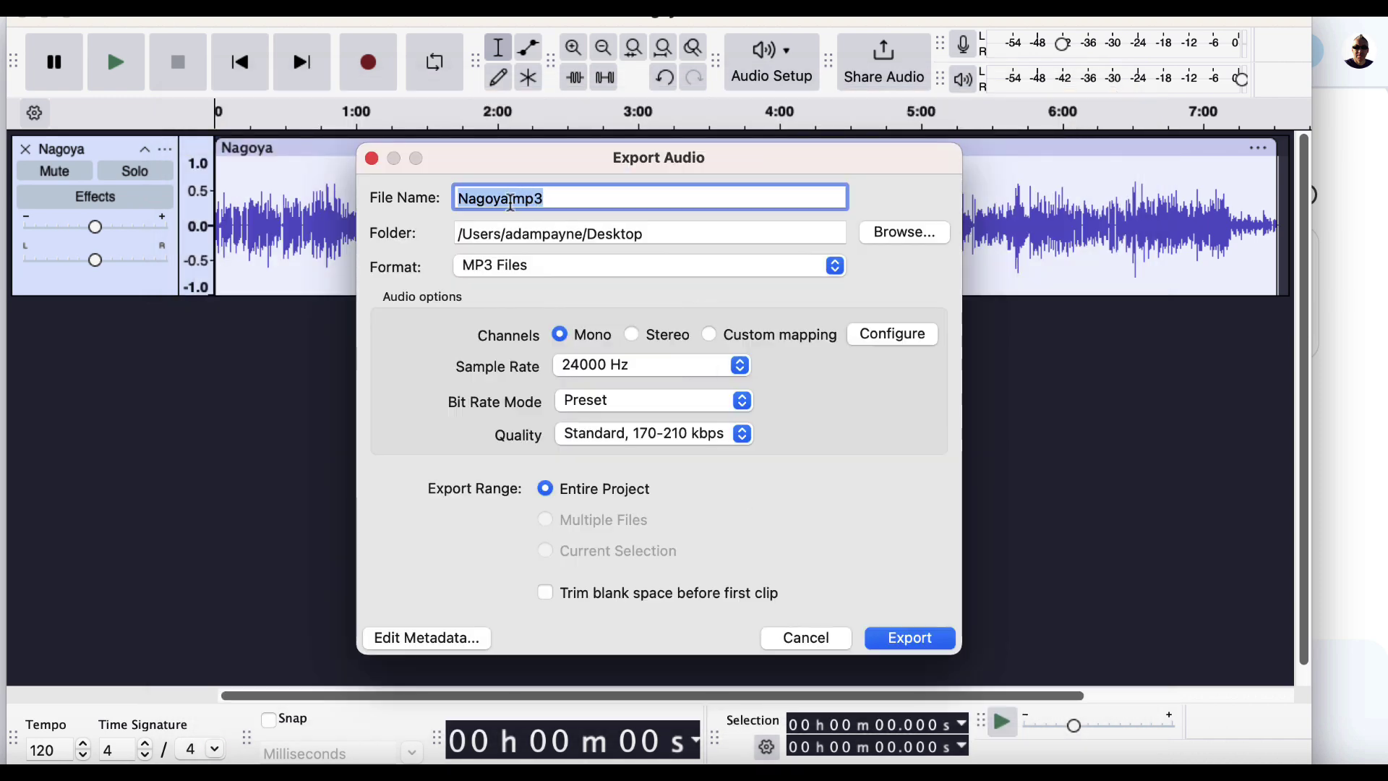
left_click(540, 269)
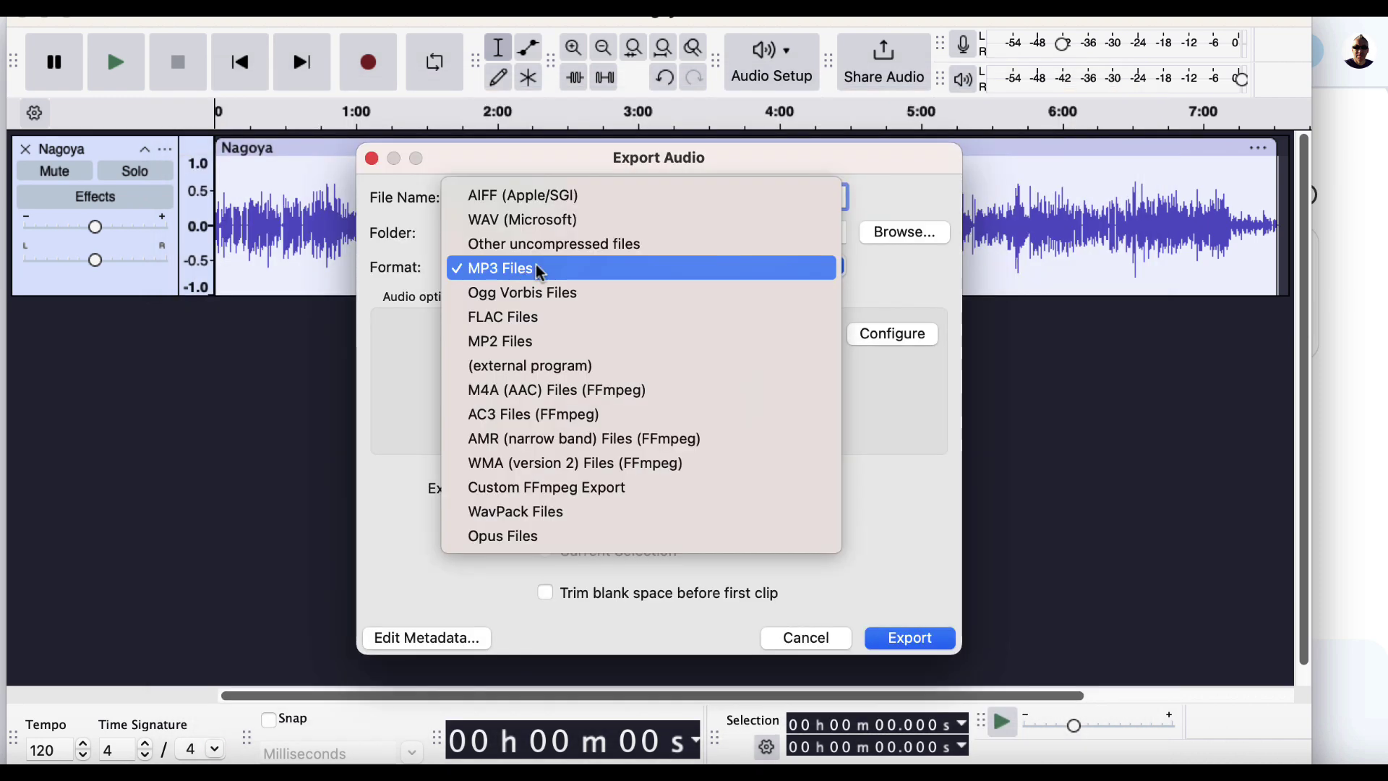
left_click(535, 270)
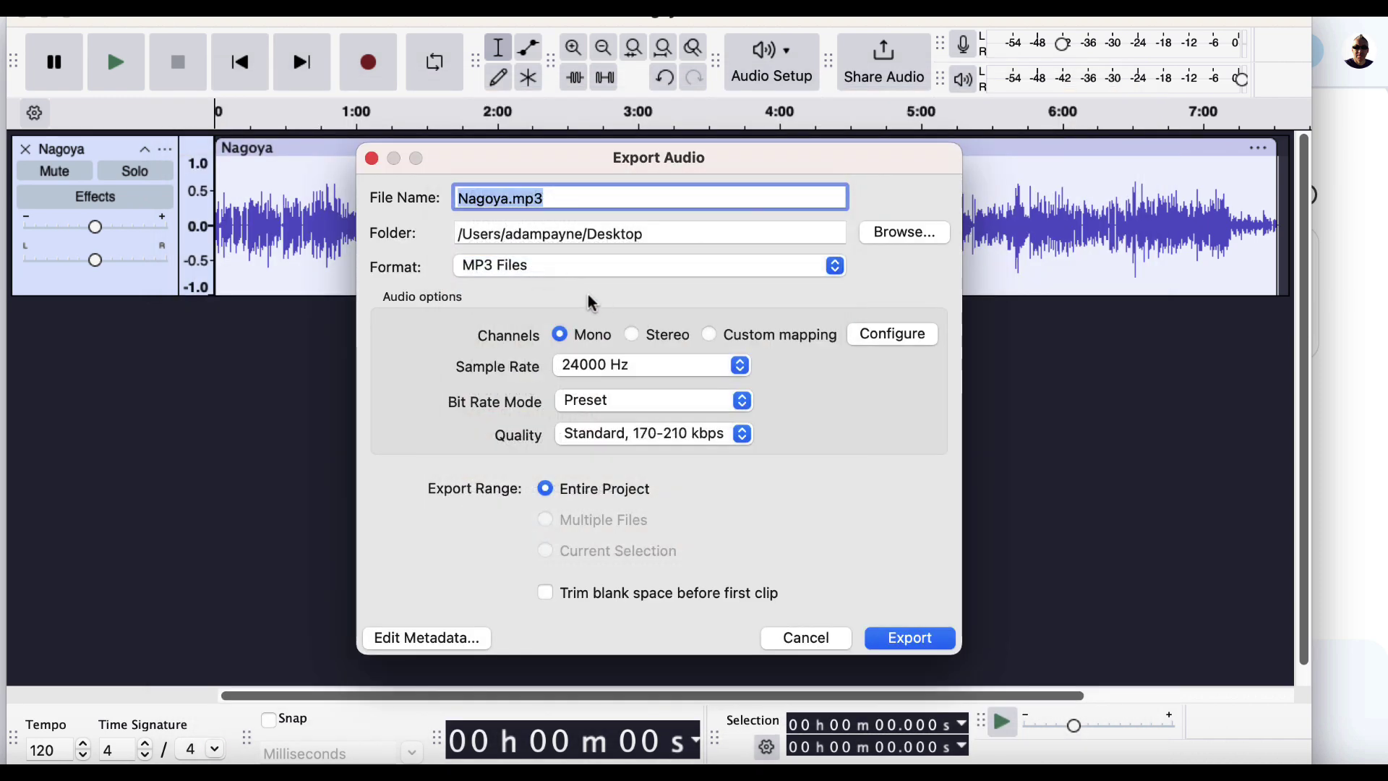
Step: Name the export file Is Nagoya Worth Visiting.mp3, export it, and close the Audacity project
left_click(501, 201)
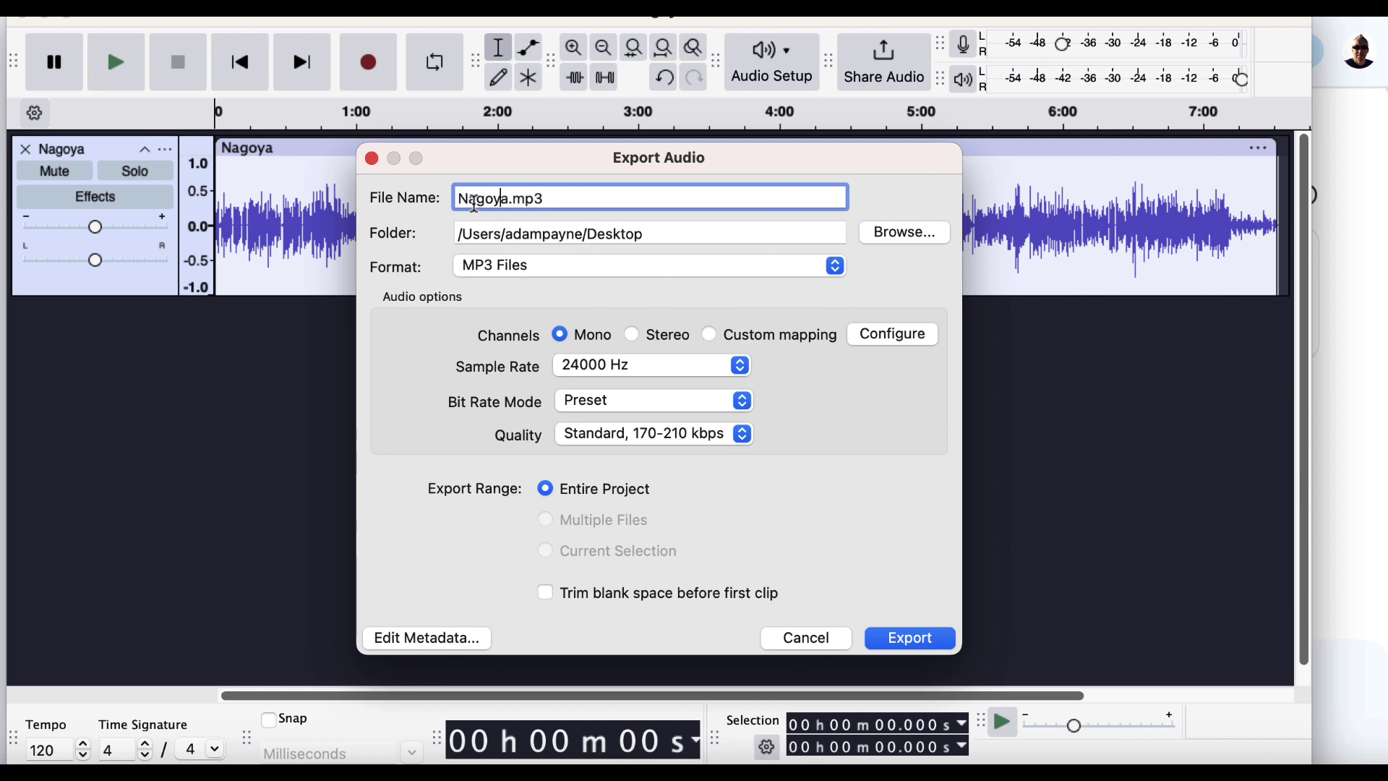
left_click(459, 197)
type("Is")
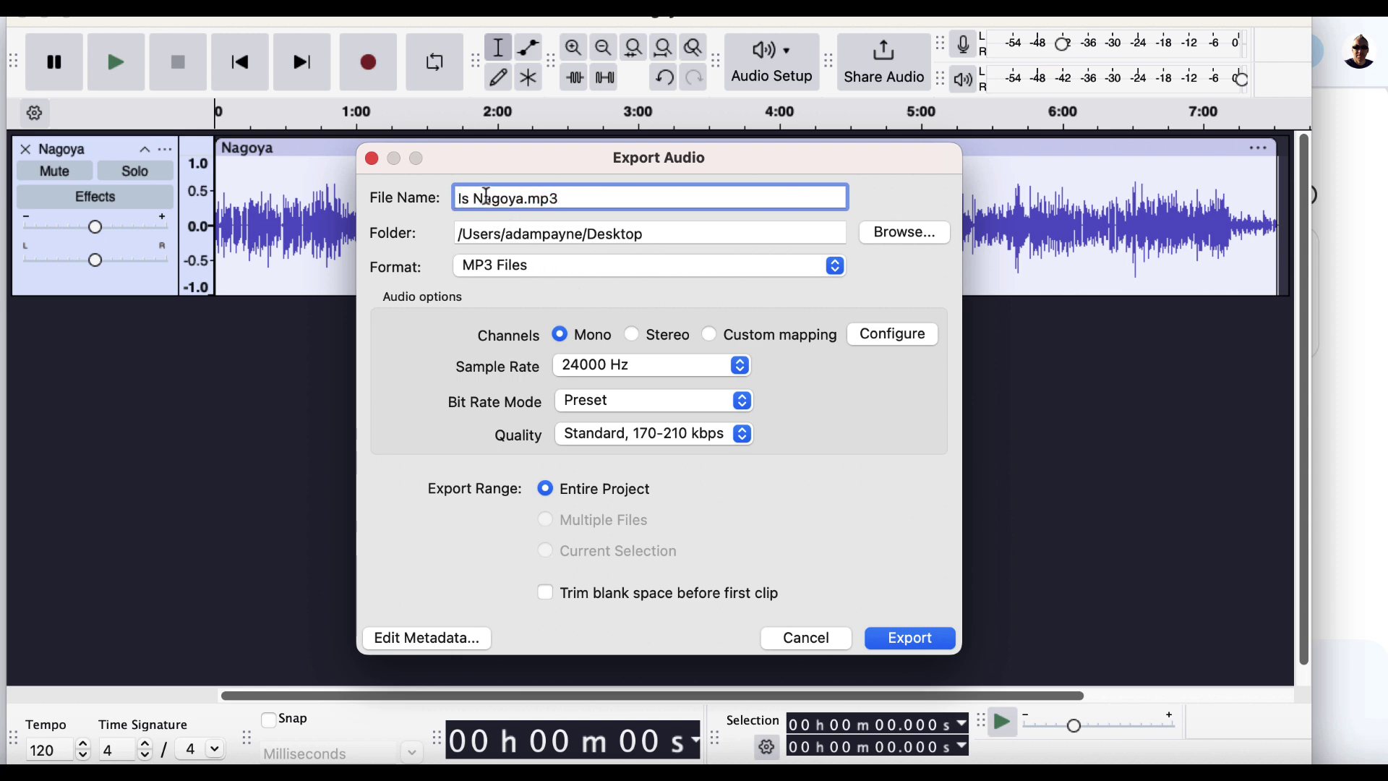
left_click(522, 197)
type("Worth Visiting")
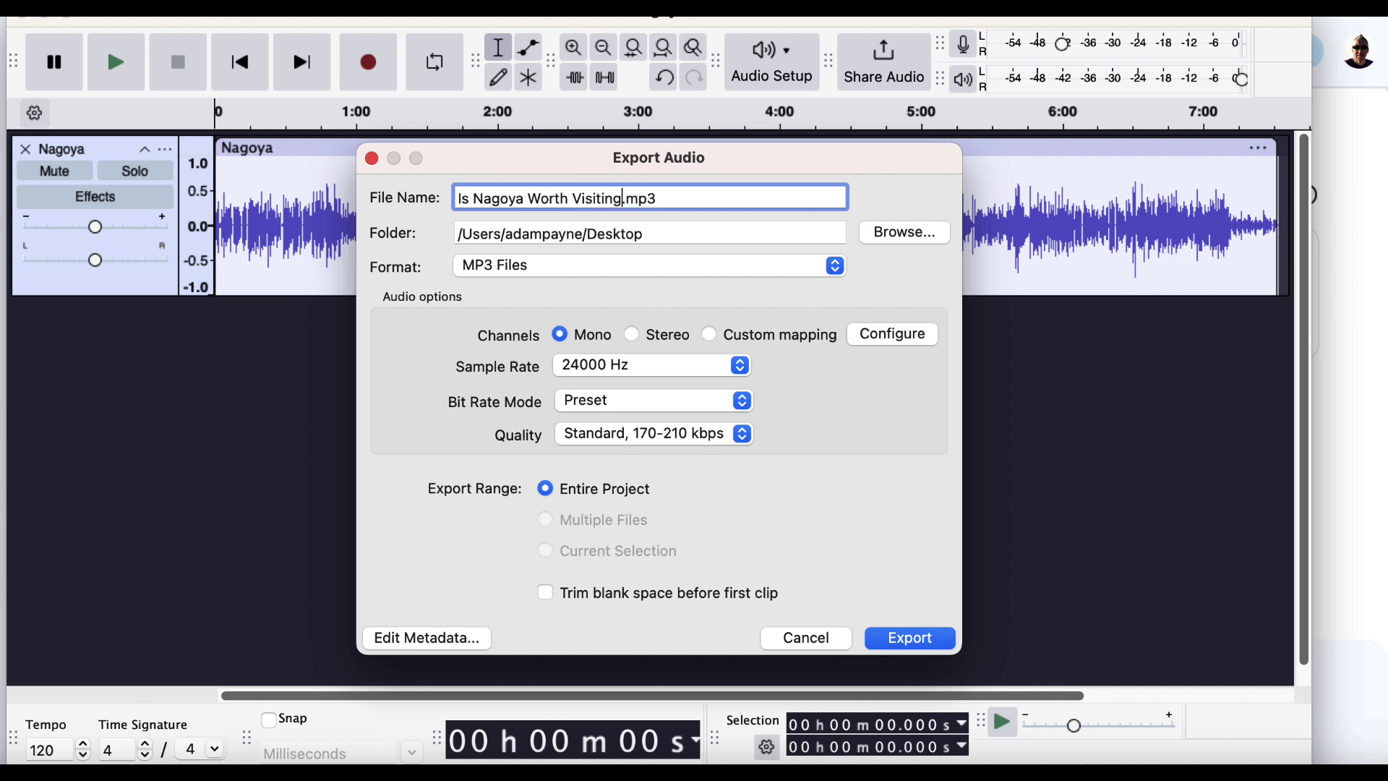
left_click(913, 639)
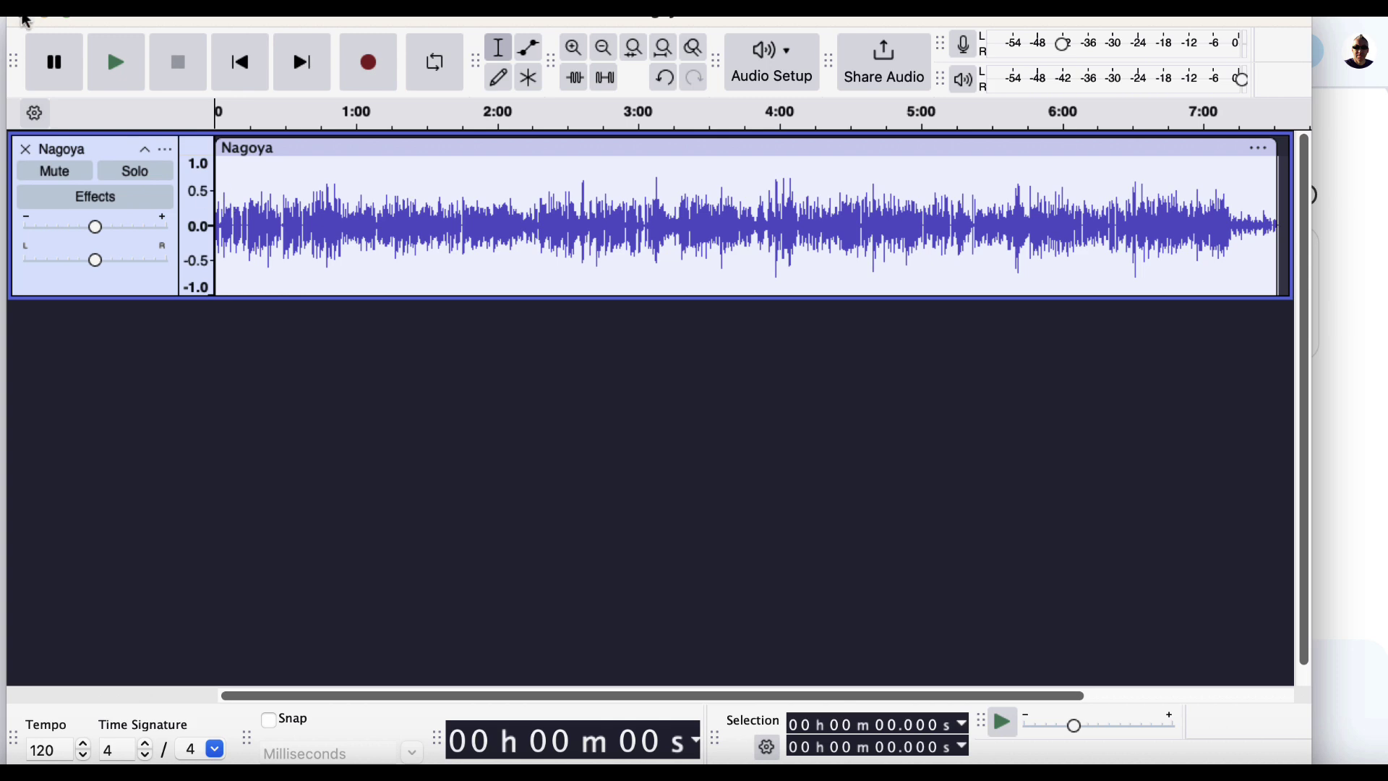
left_click(23, 15)
left_click(657, 244)
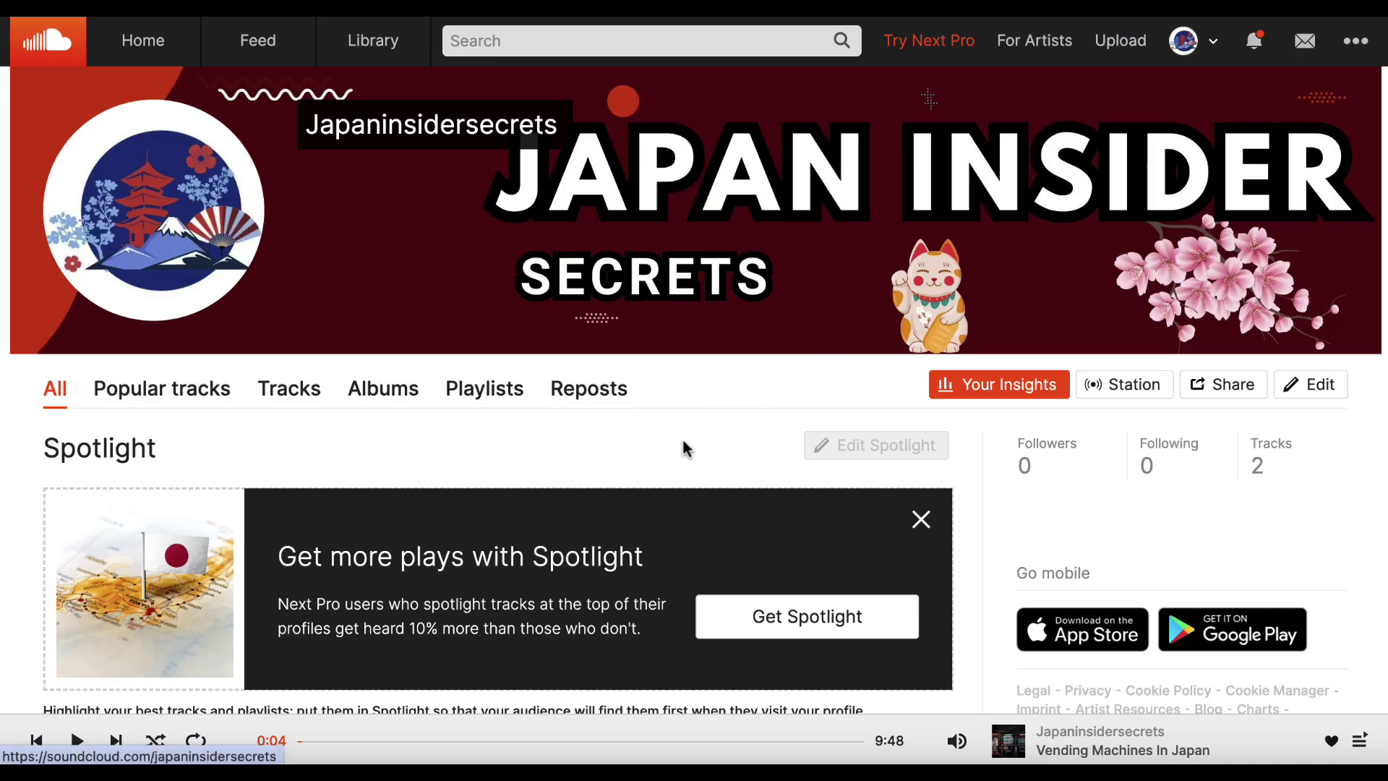
Step: Look over the tracks on the Japaninsidersecrets SoundCloud profile and open the track upload page
scroll(685, 448, "down", 8)
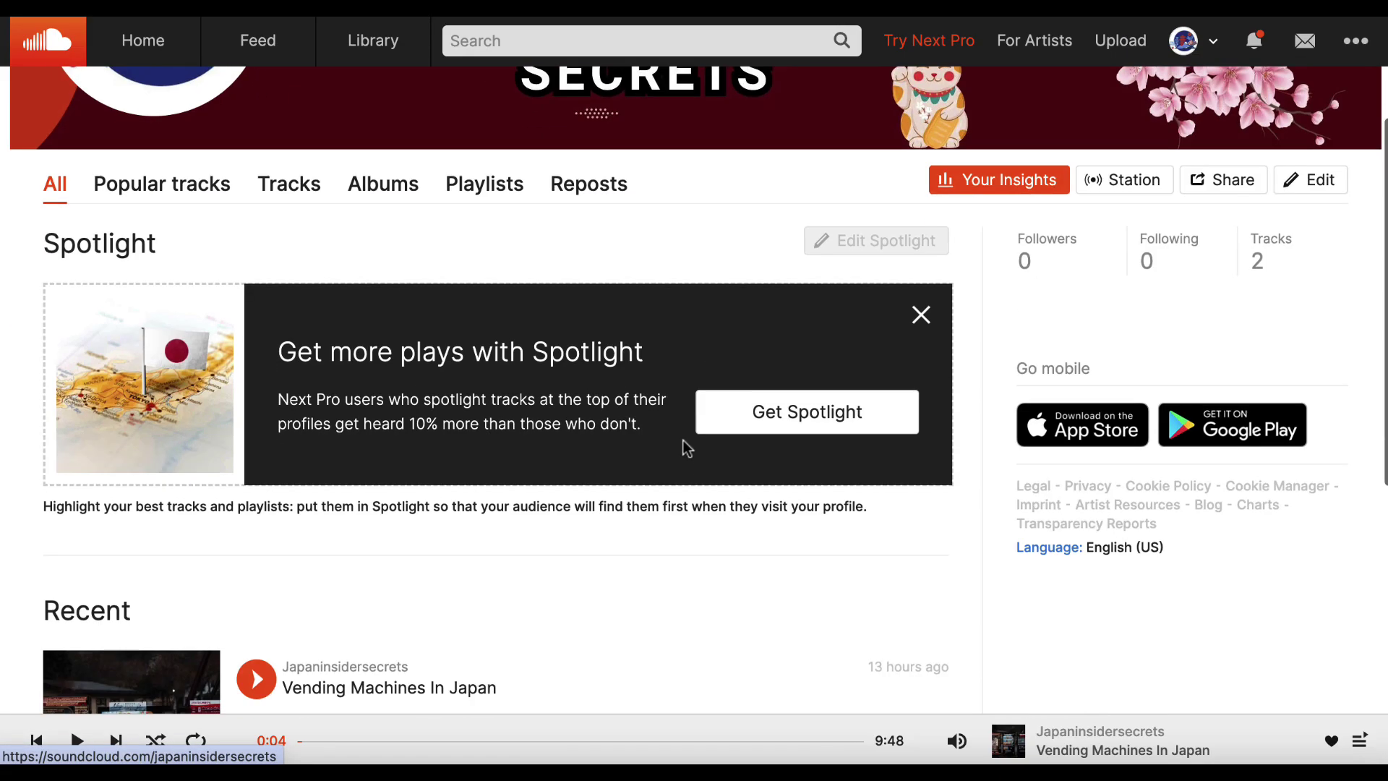
scroll(686, 448, "down", 3)
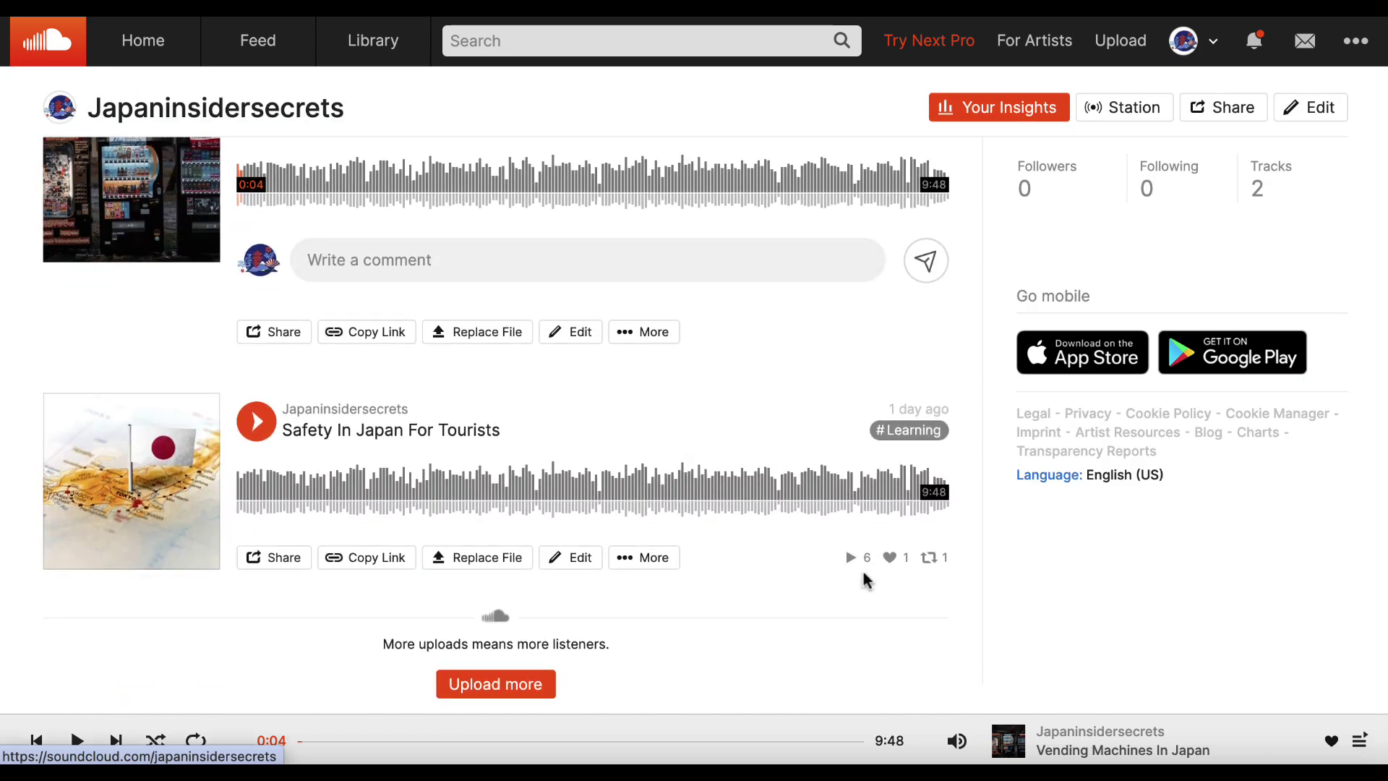
scroll(885, 412, "up", 10)
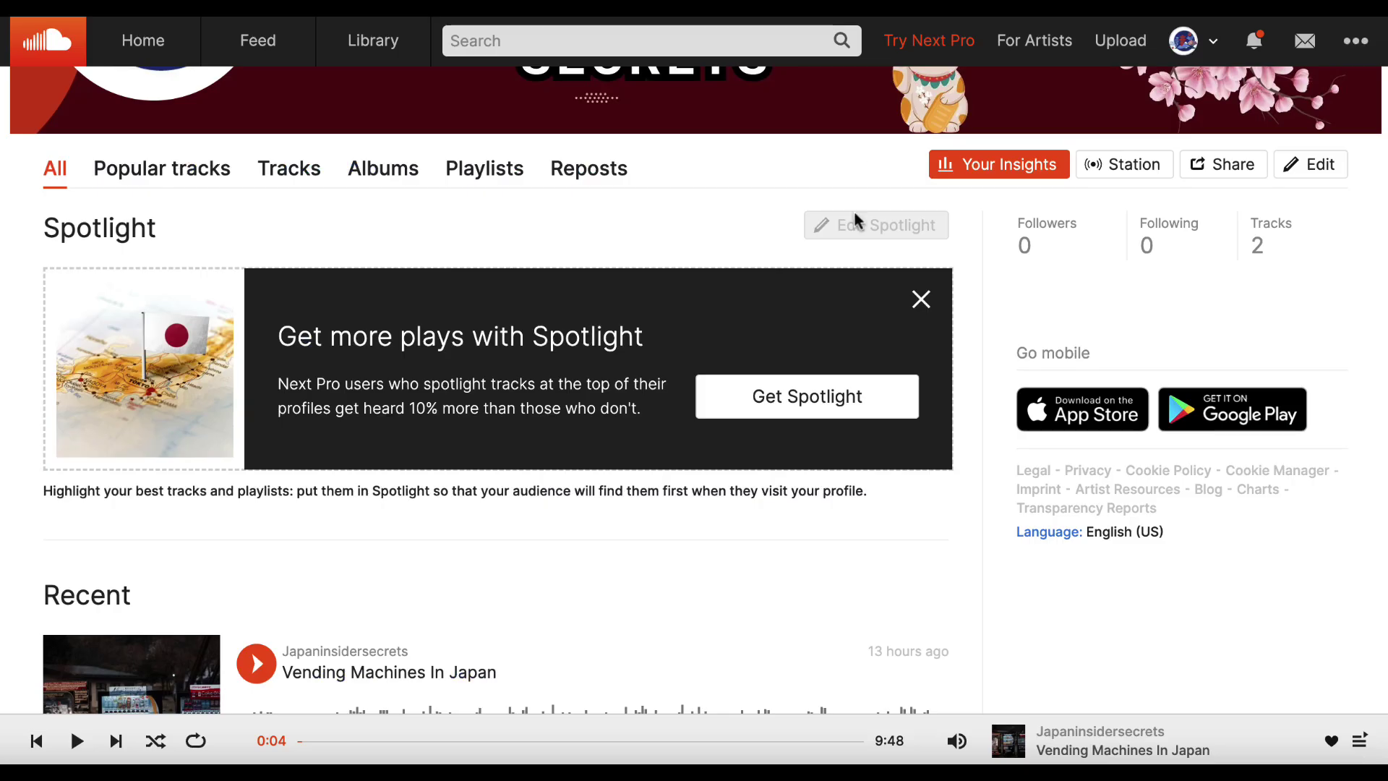
scroll(856, 218, "up", 3)
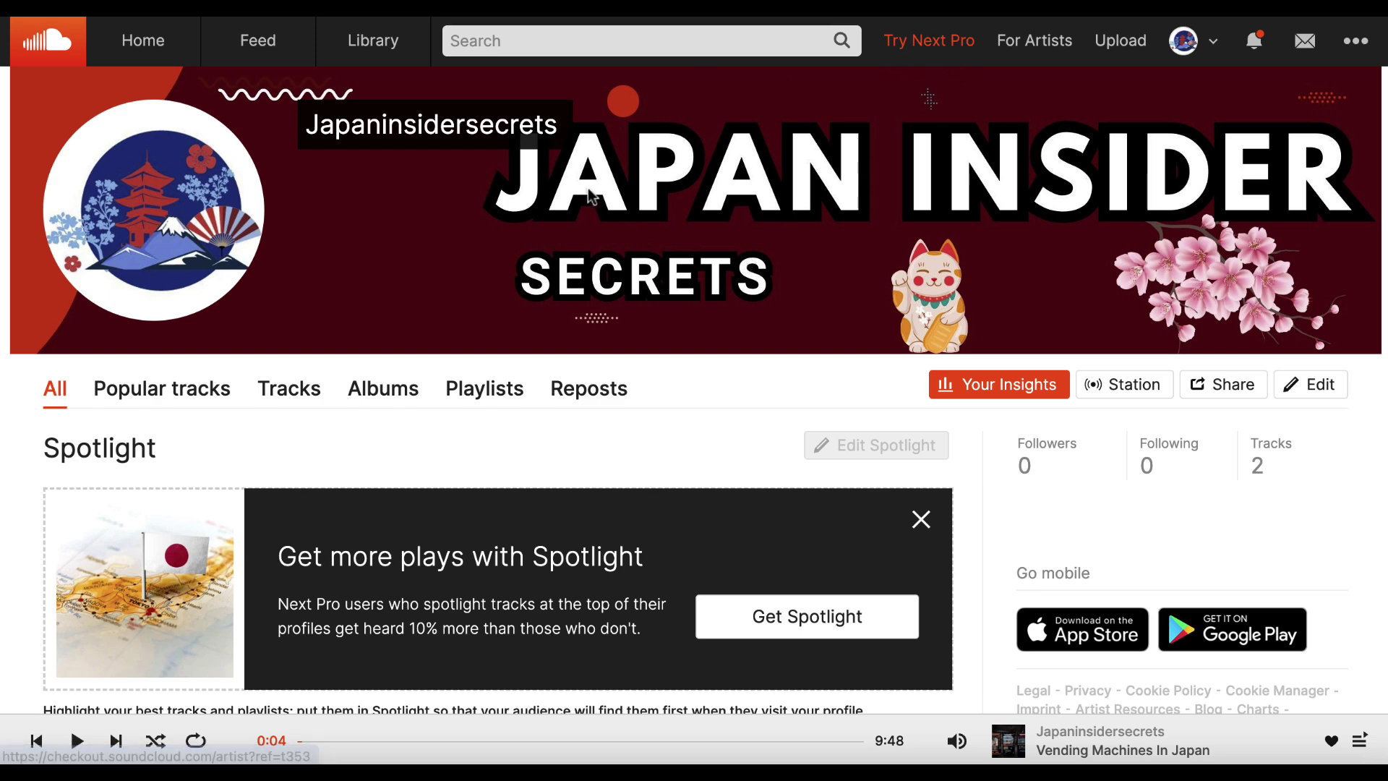
mouse_move(147, 223)
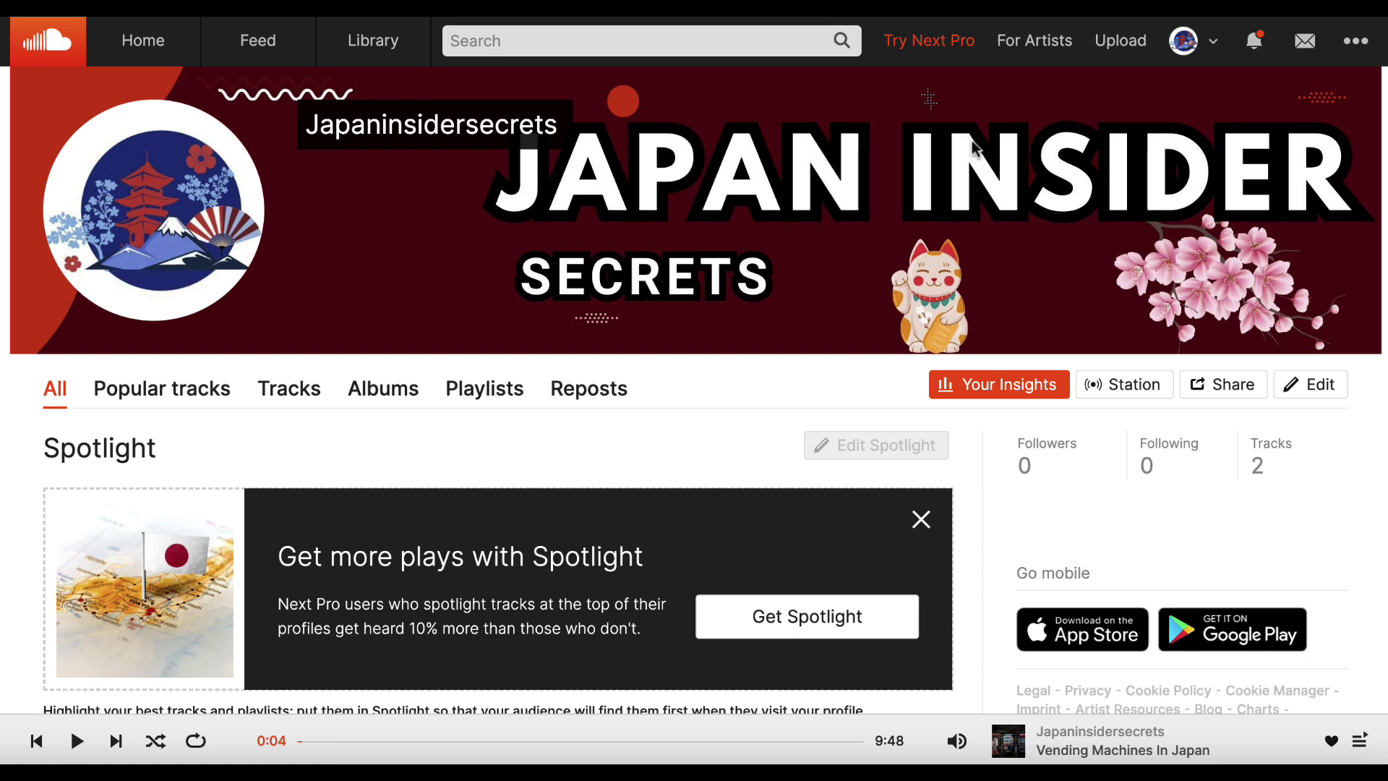
left_click(1121, 51)
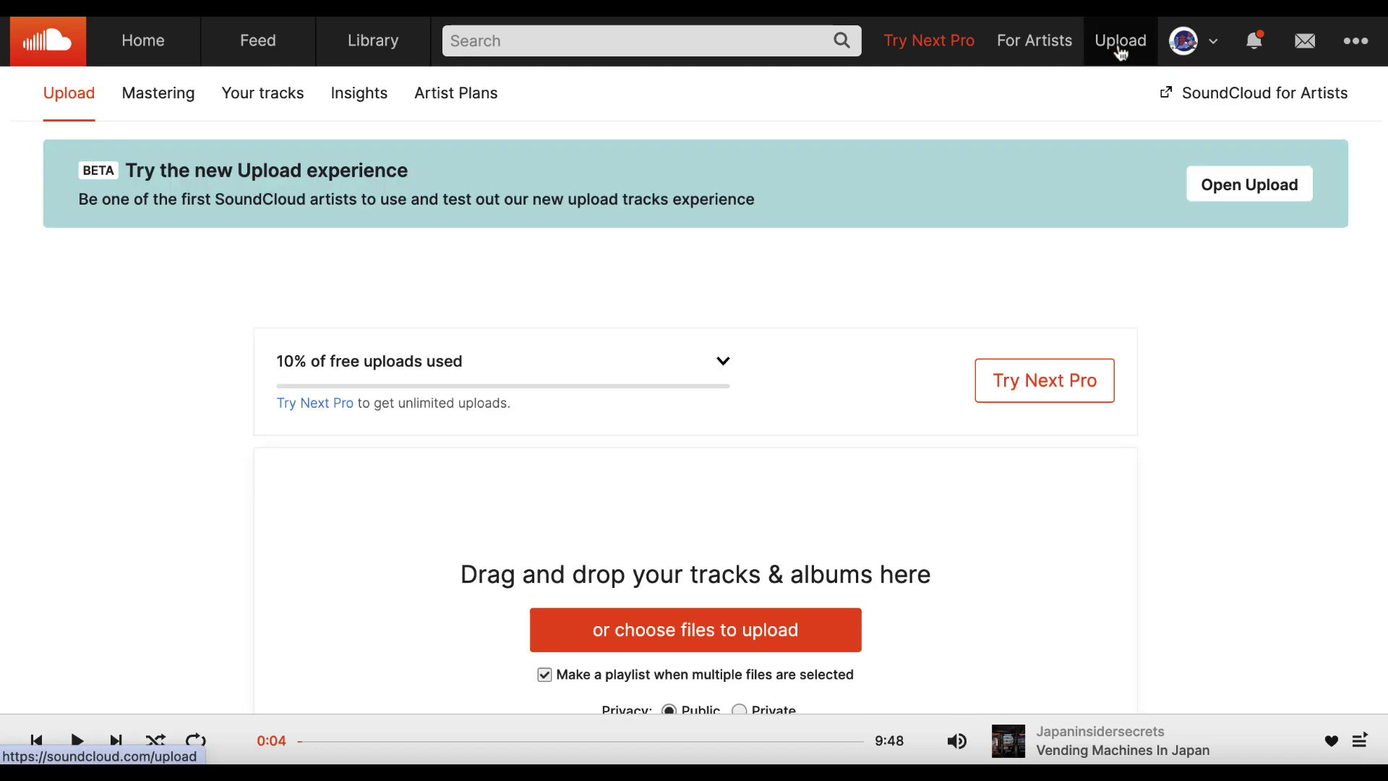
Step: Upload the file Is Nagoya Worth Visiting.mp3 and add a question mark to the end of the track title
left_click(688, 636)
left_click(476, 163)
double_click(476, 167)
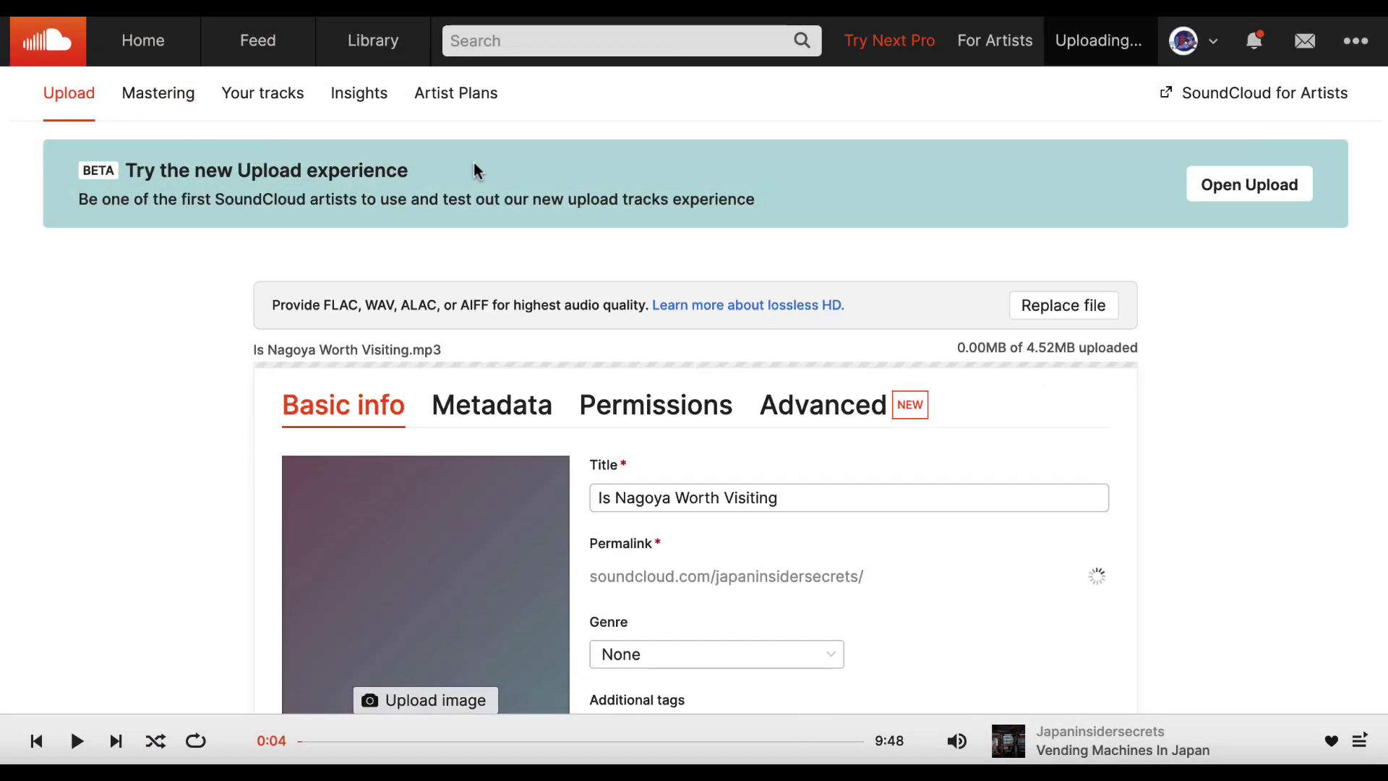
scroll(573, 356, "down", 5)
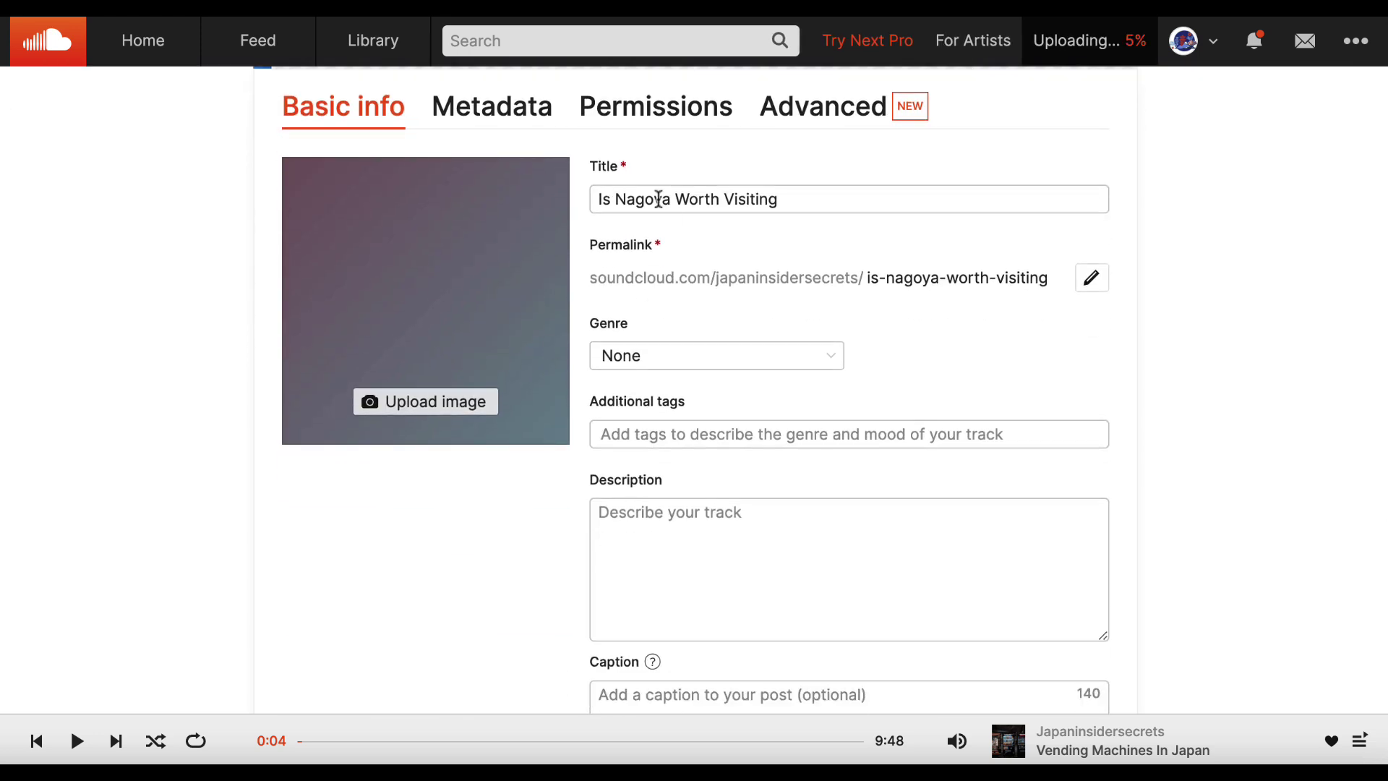
left_click(818, 198)
type("?")
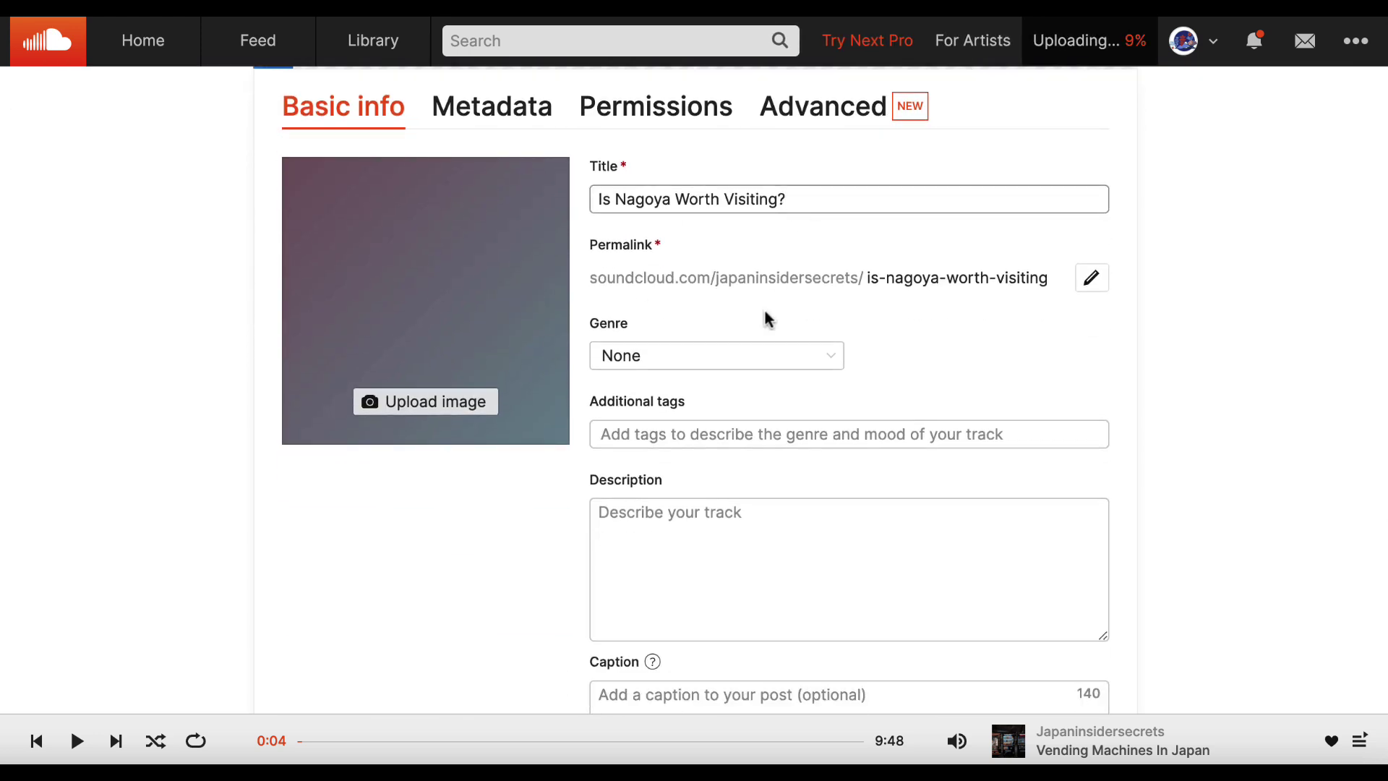
Step: Set the track's genre to Learning from the audio genres
left_click(747, 360)
scroll(709, 486, "down", 15)
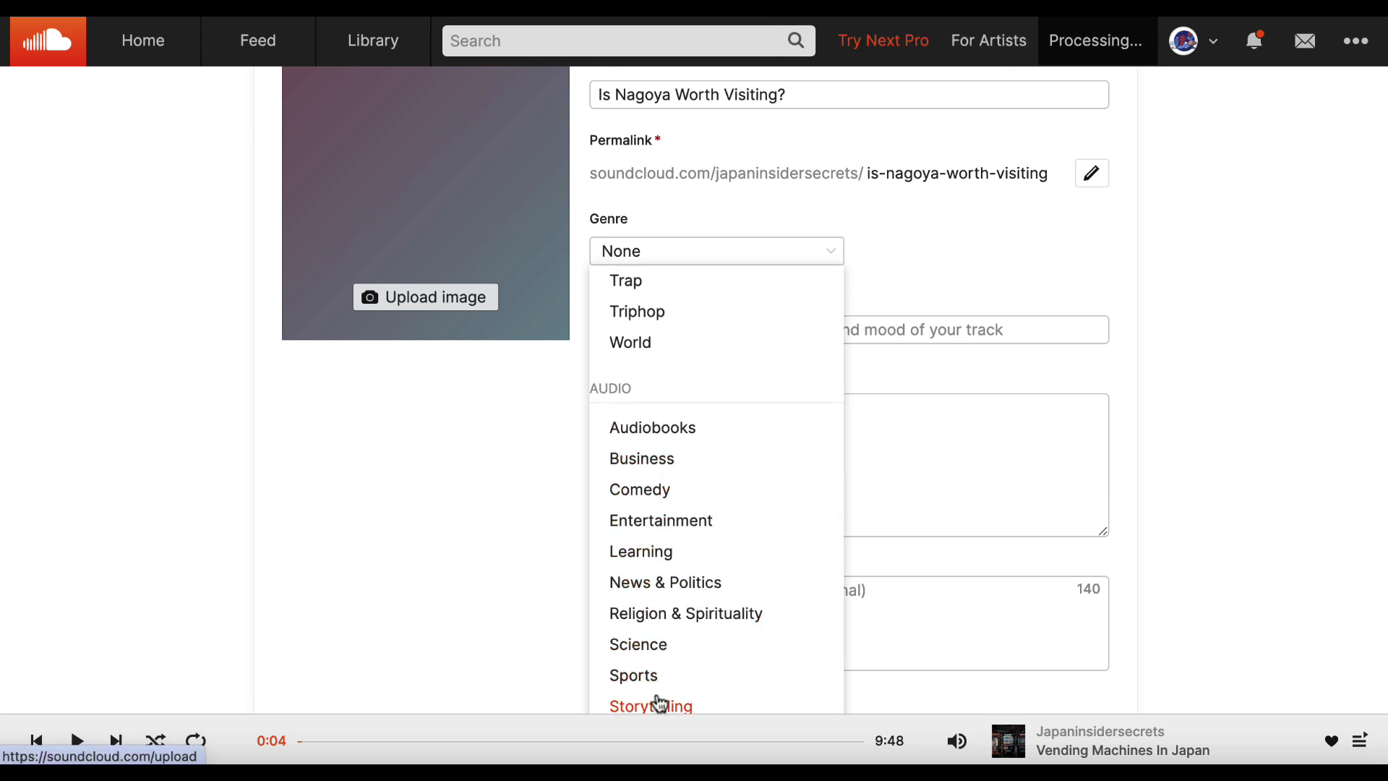
left_click(655, 559)
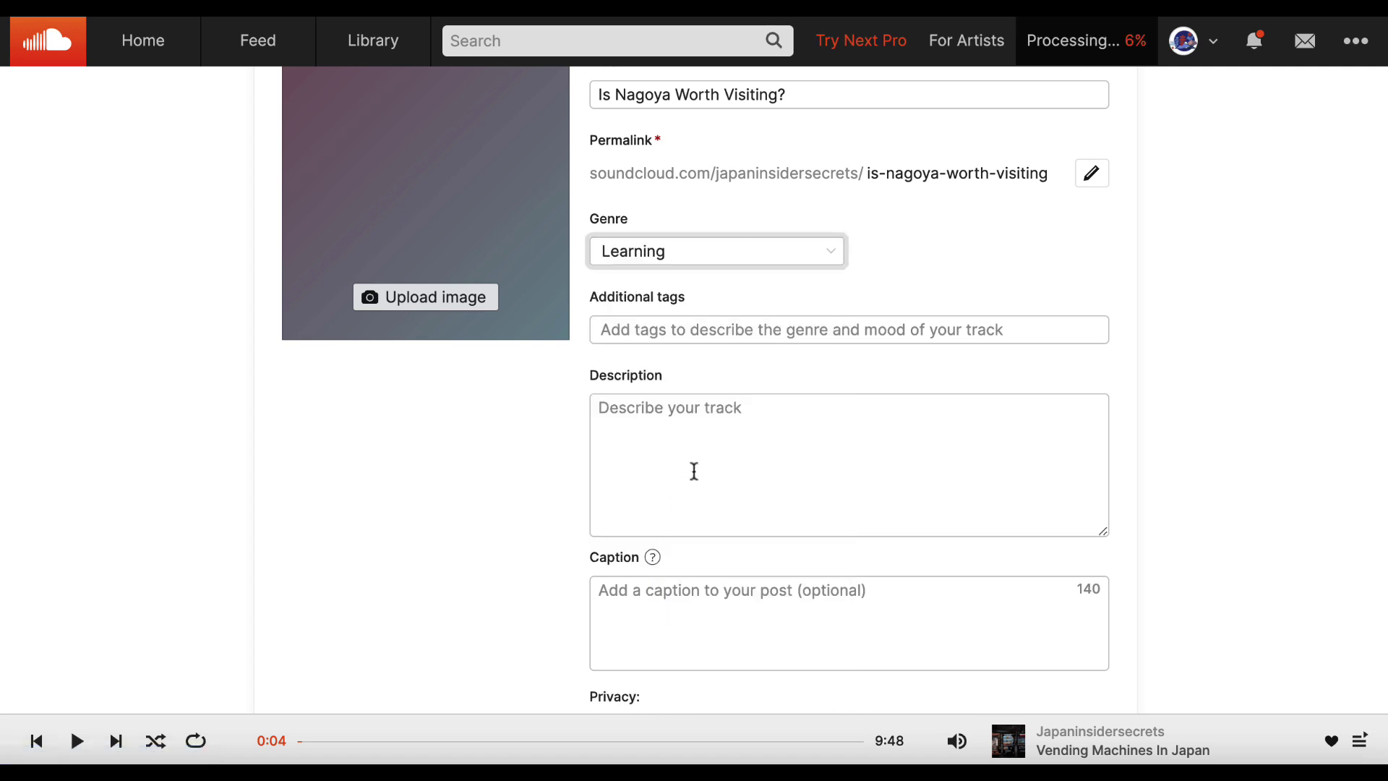
Step: Copy the words "Is Nagoya Worth Visiting" from the track title, without the question mark
scroll(694, 471, "up", 3)
scroll(536, 295, "up", 2)
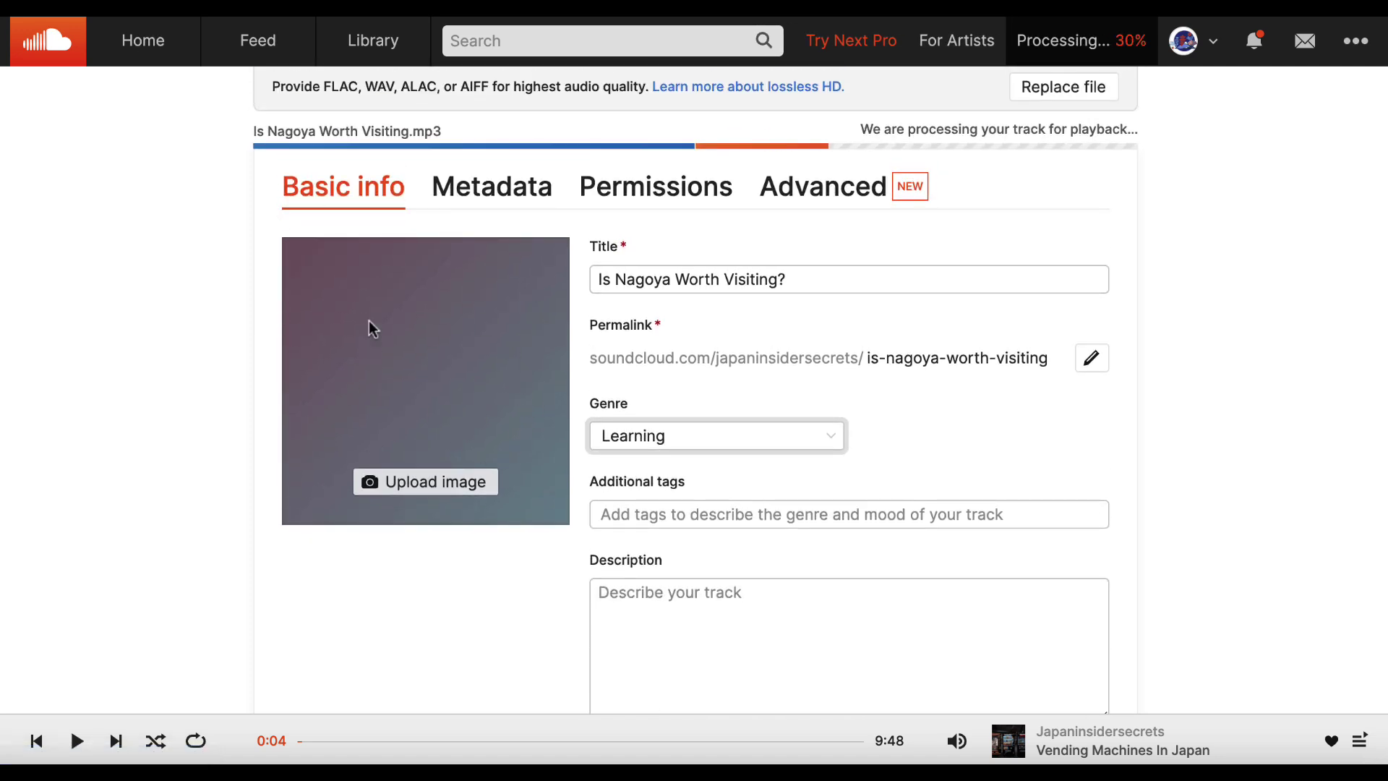
scroll(723, 614, "down", 2)
scroll(723, 614, "up", 1)
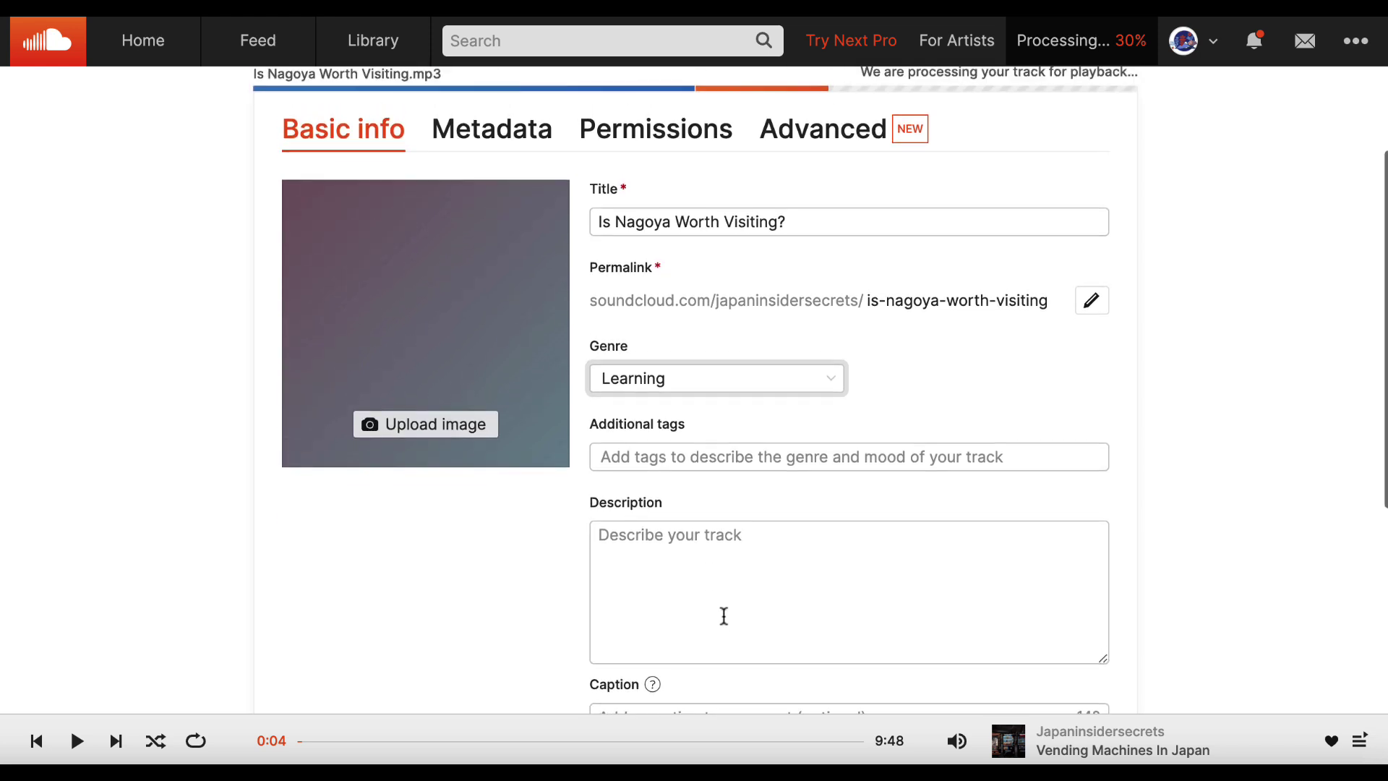
scroll(765, 341, "up", 1)
left_click_drag(779, 242, 591, 245)
key("super+c")
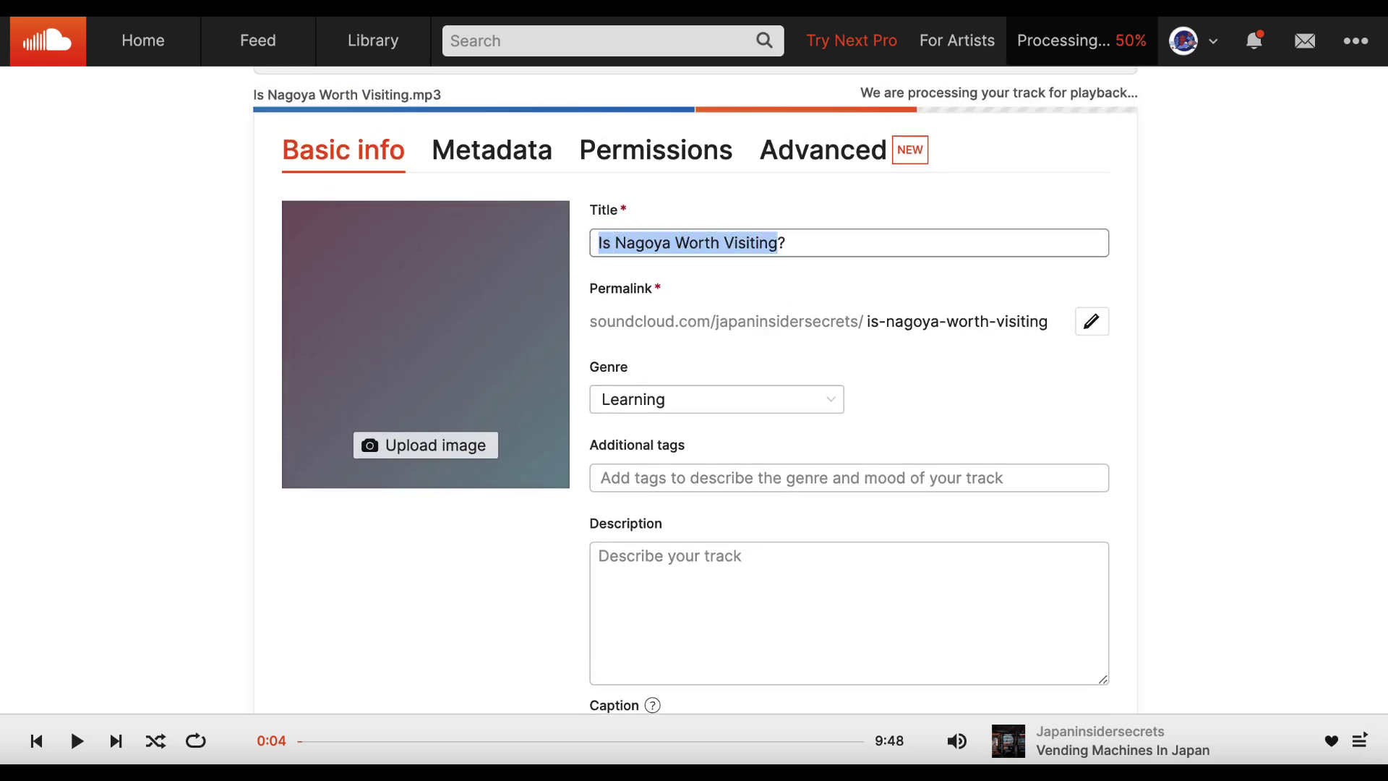
Step: Switch to ChatGPT and send the prompt "Write me a 400 character description for a podcast about: Is Nagoya Worth Visiting"
left_click(14, 7)
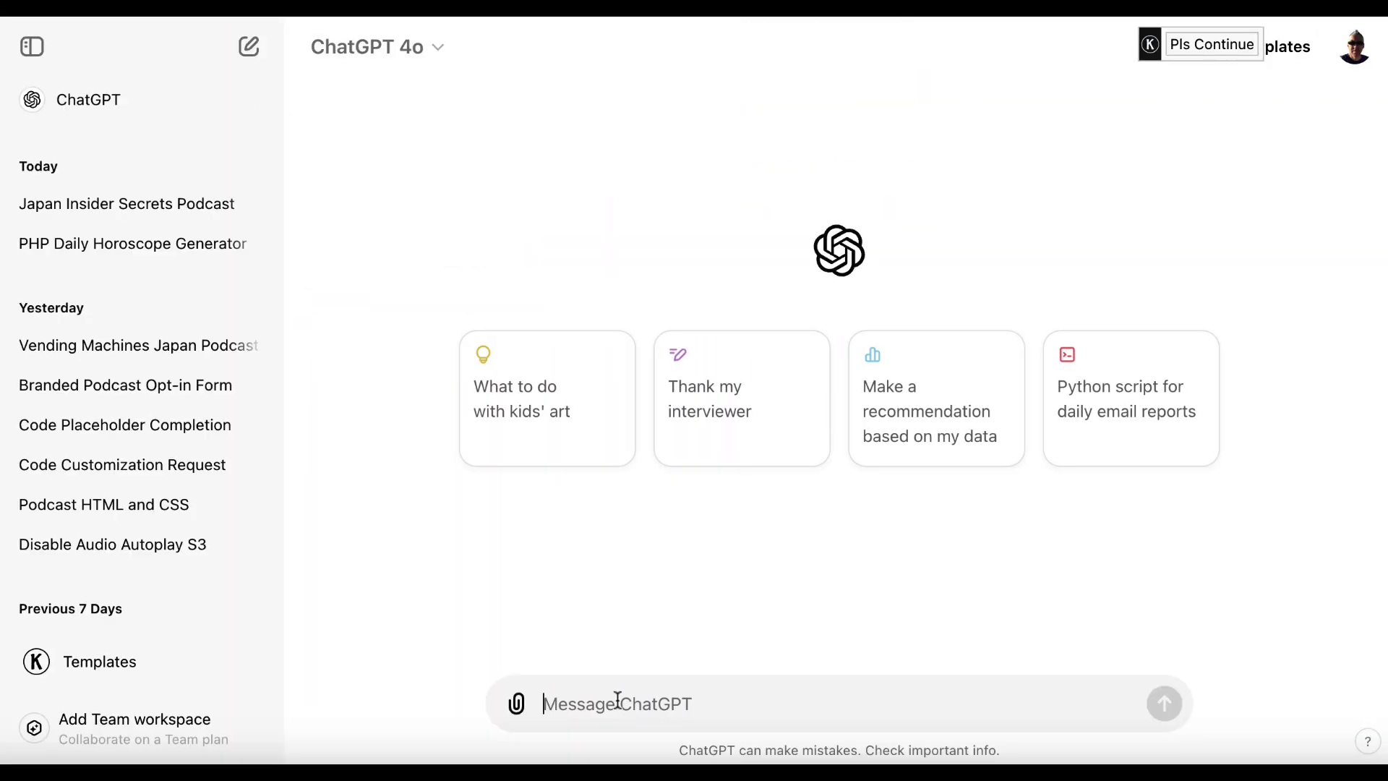
type("Write me a ")
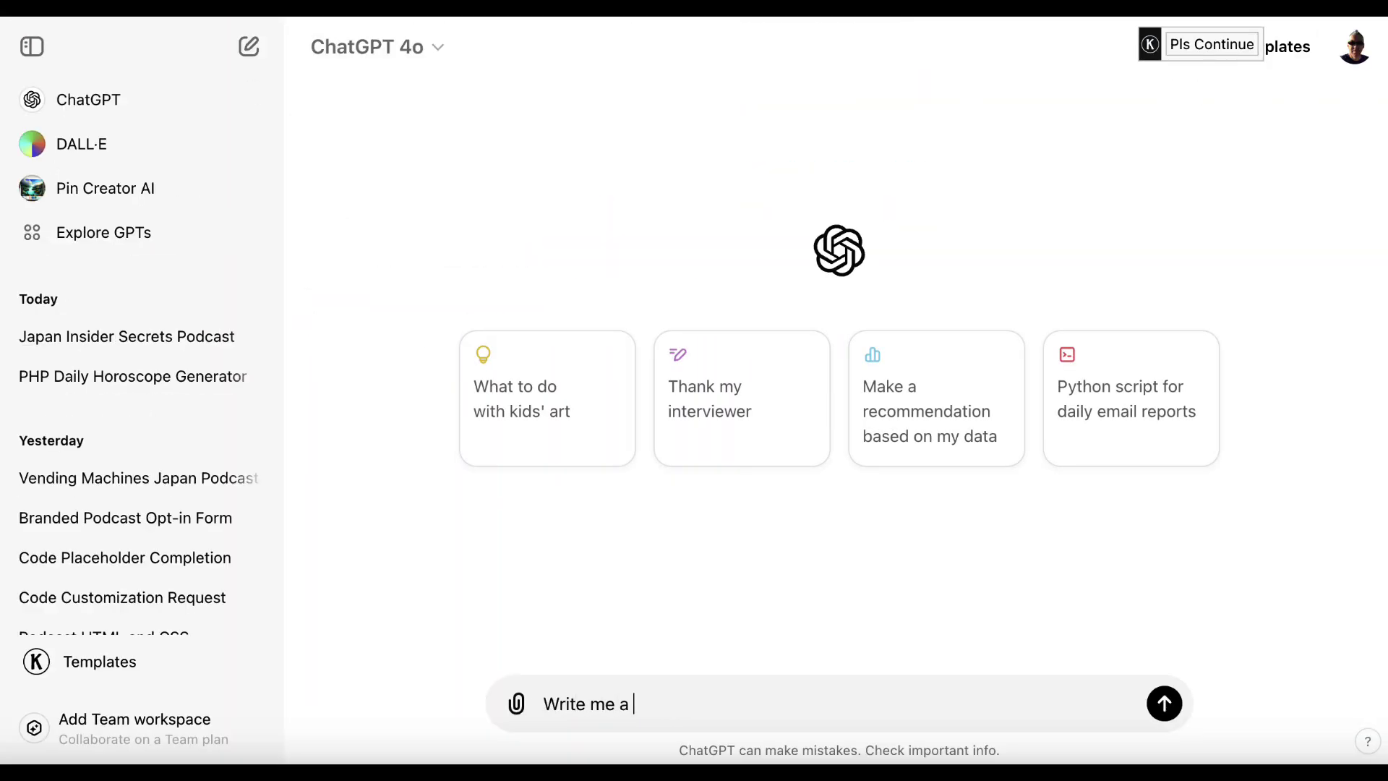
type("400 character descr")
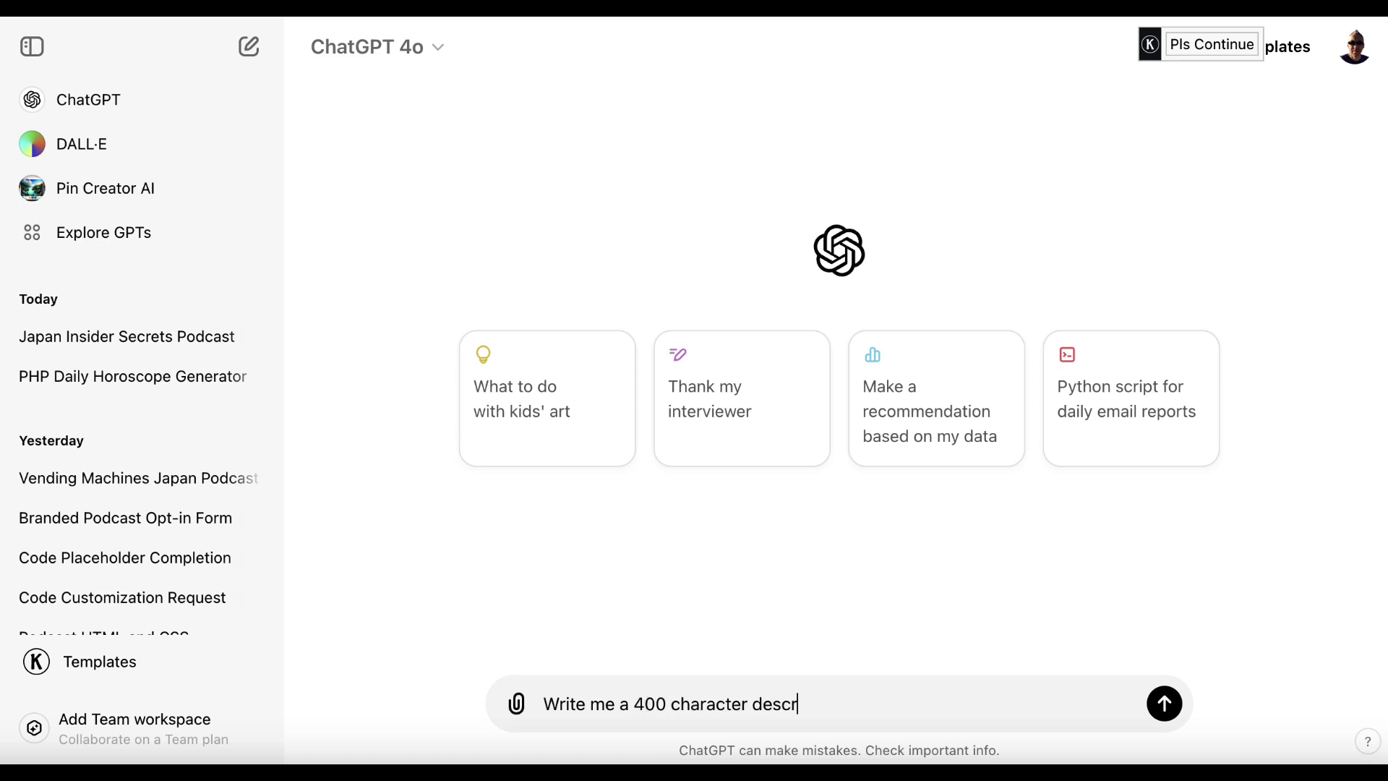
type("iption for a pd")
type("cast")
key("BackSpace")
key("BackSpace")
key("BackSpace")
key("BackSpace")
key("BackSpace")
type("odcaas")
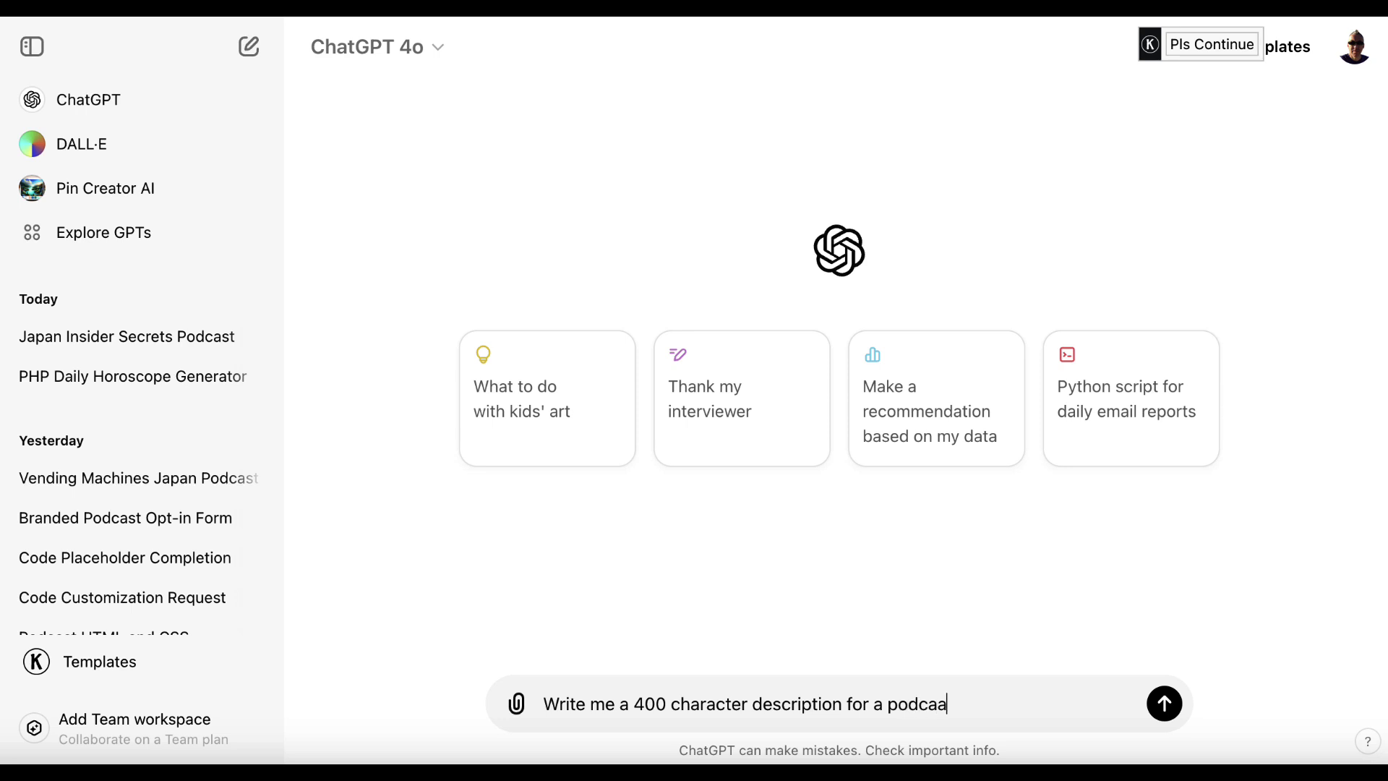
key("BackSpace")
key("BackSpace")
type("st about:")
key("super+v")
key("Return")
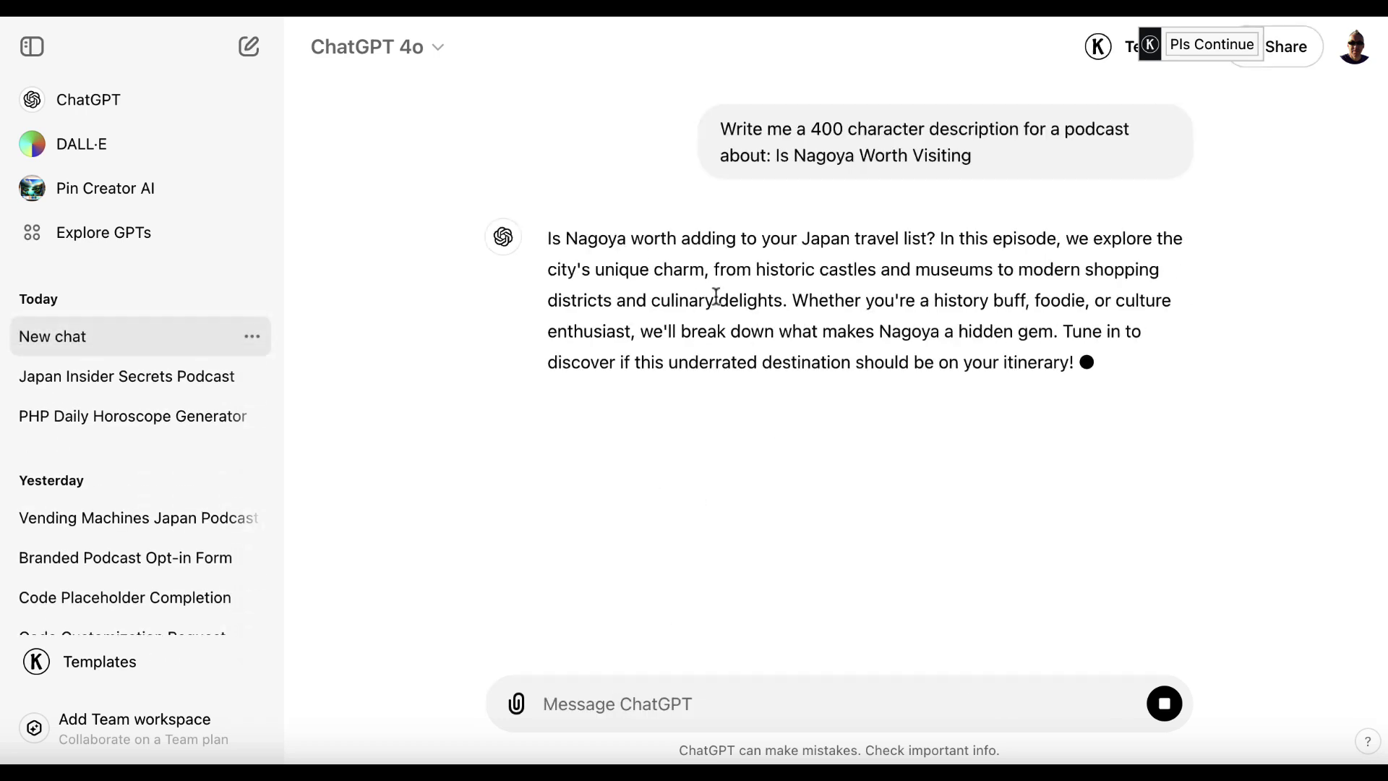
Step: Copy ChatGPT's podcast description and paste it into the track's Description on the SoundCloud upload page
left_click(595, 408)
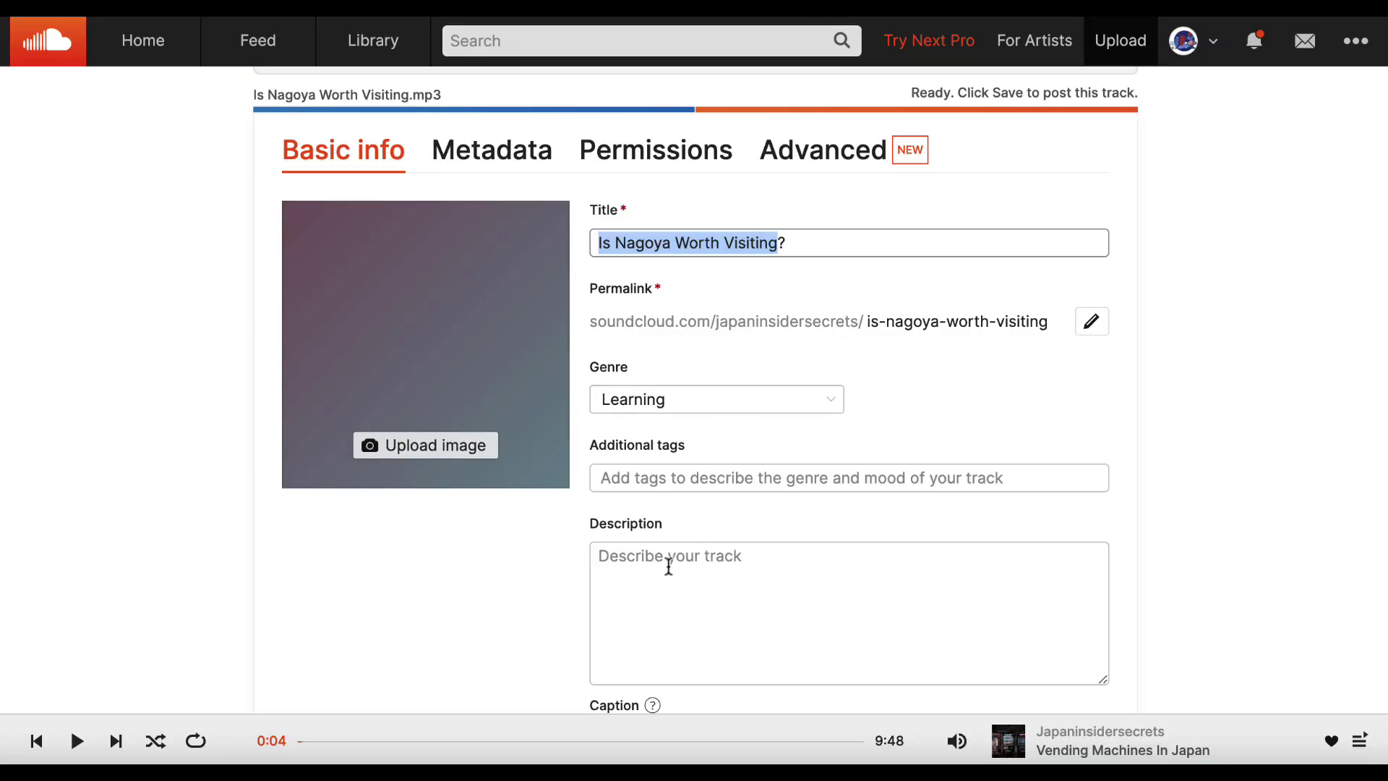
left_click(661, 577)
key("ctrl+v")
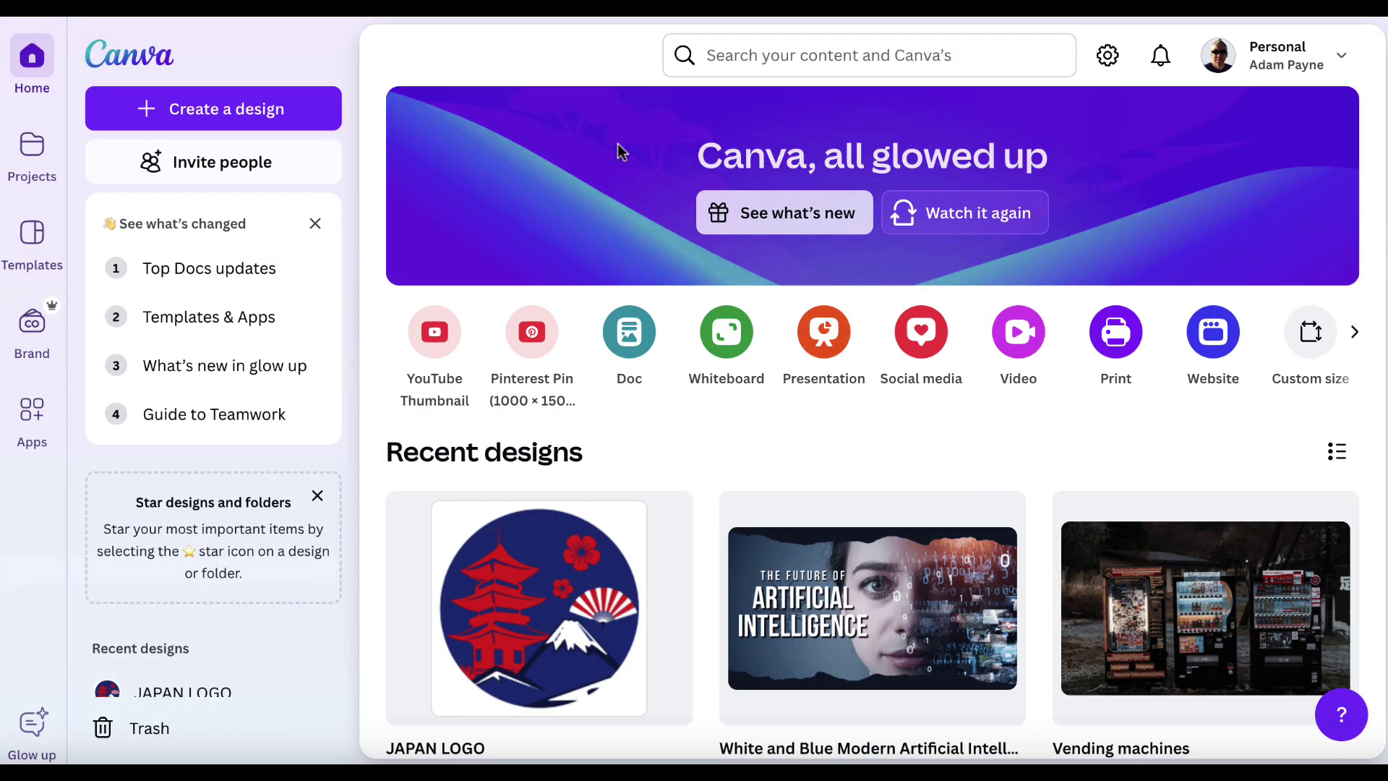
Step: Switch to Canva and create a new custom-size design of 400 × 400 px
left_click(155, 112)
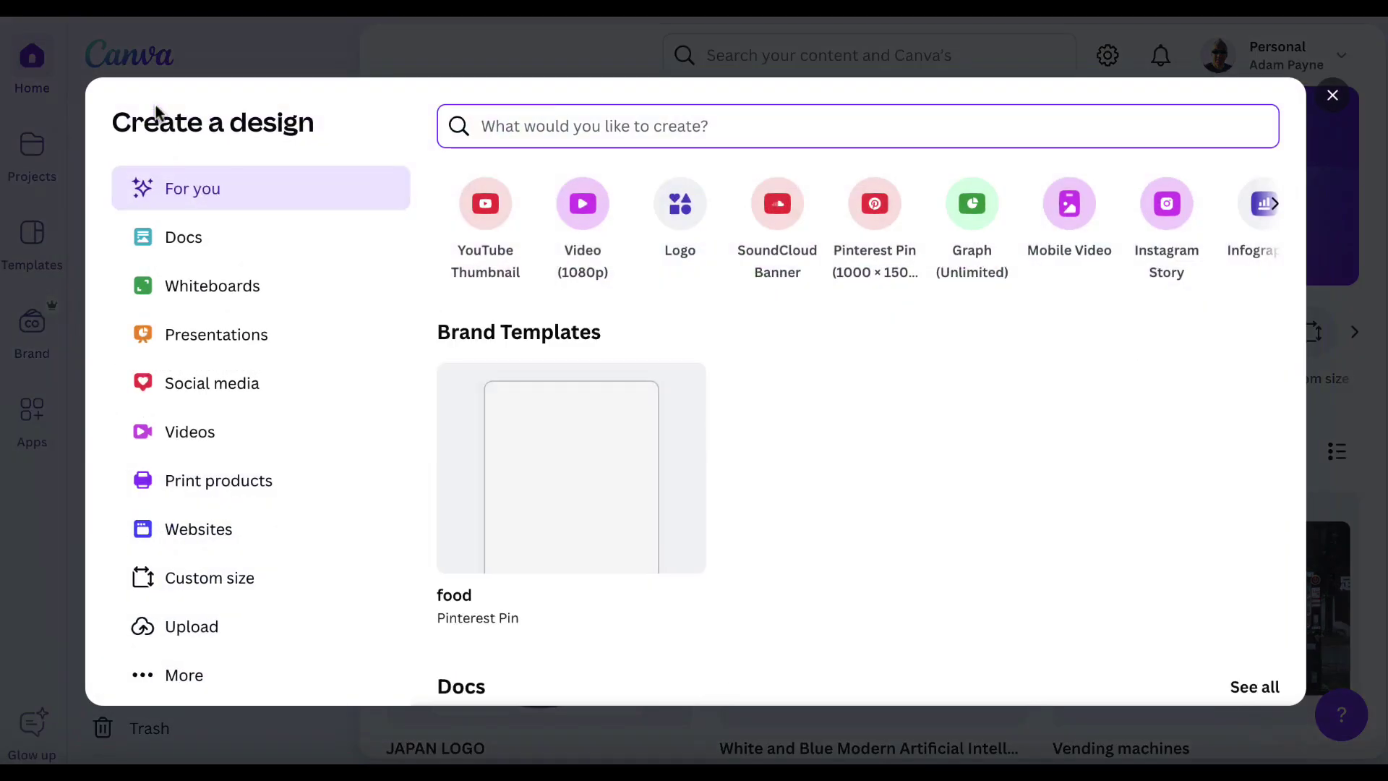
left_click(218, 587)
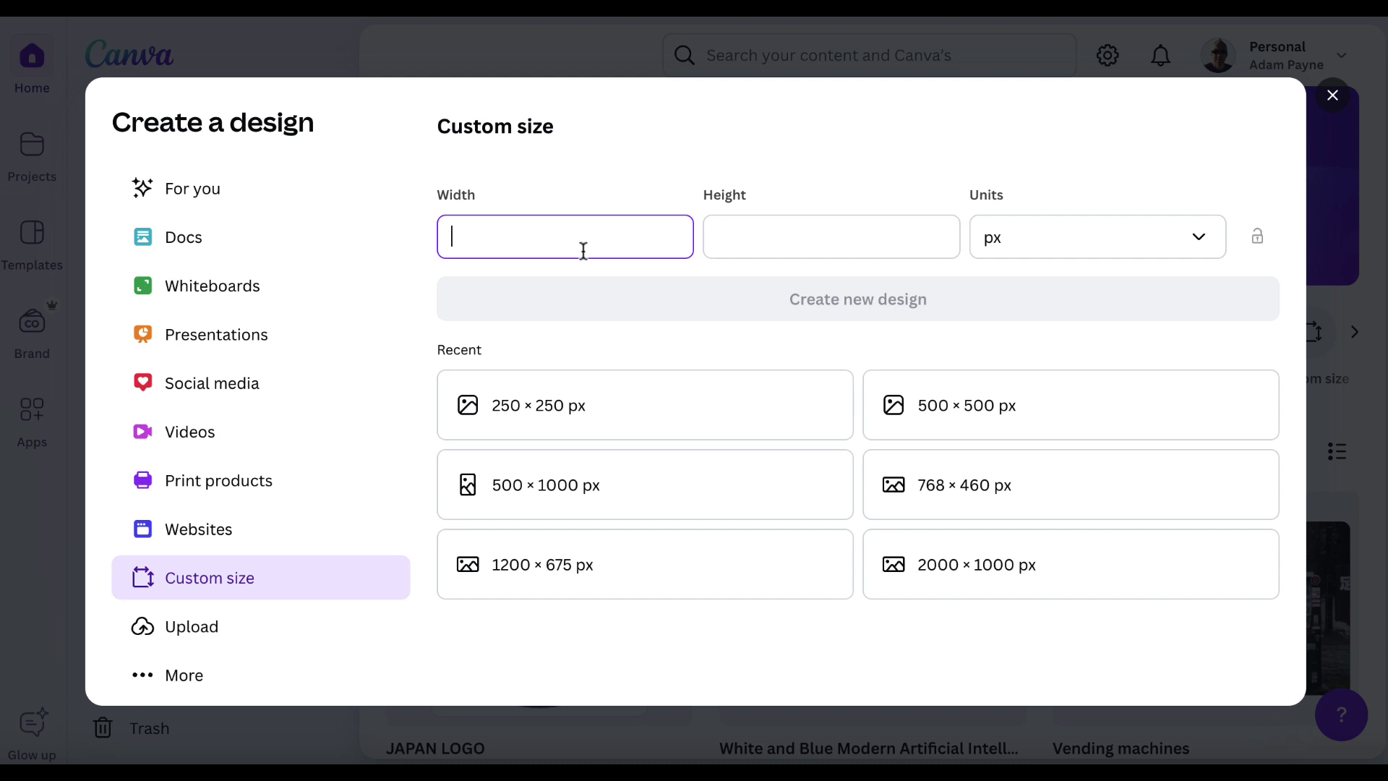
type("400")
left_click(808, 238)
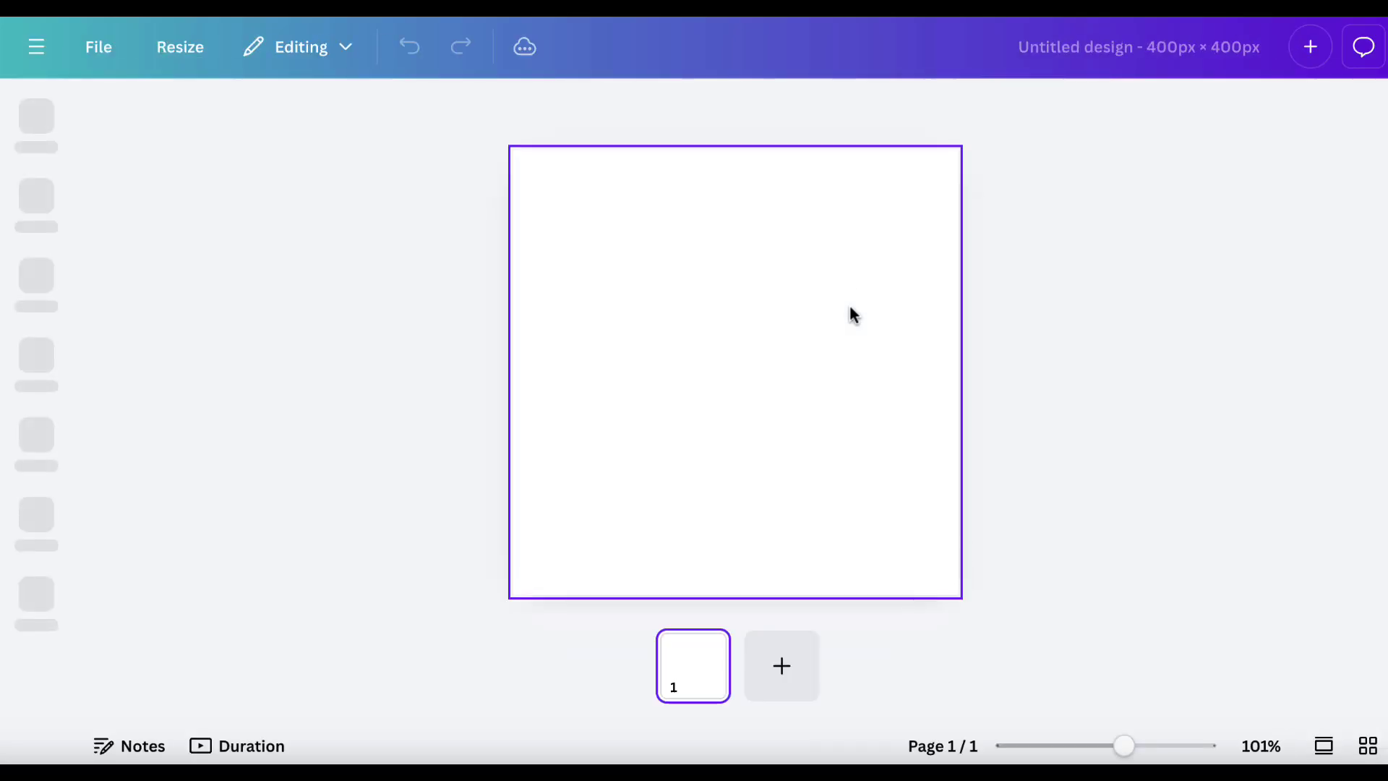
Step: Search the elements for Nagoya photos and fill the blank page with the castle photo that has pink cherry blossom beside it
left_click(37, 206)
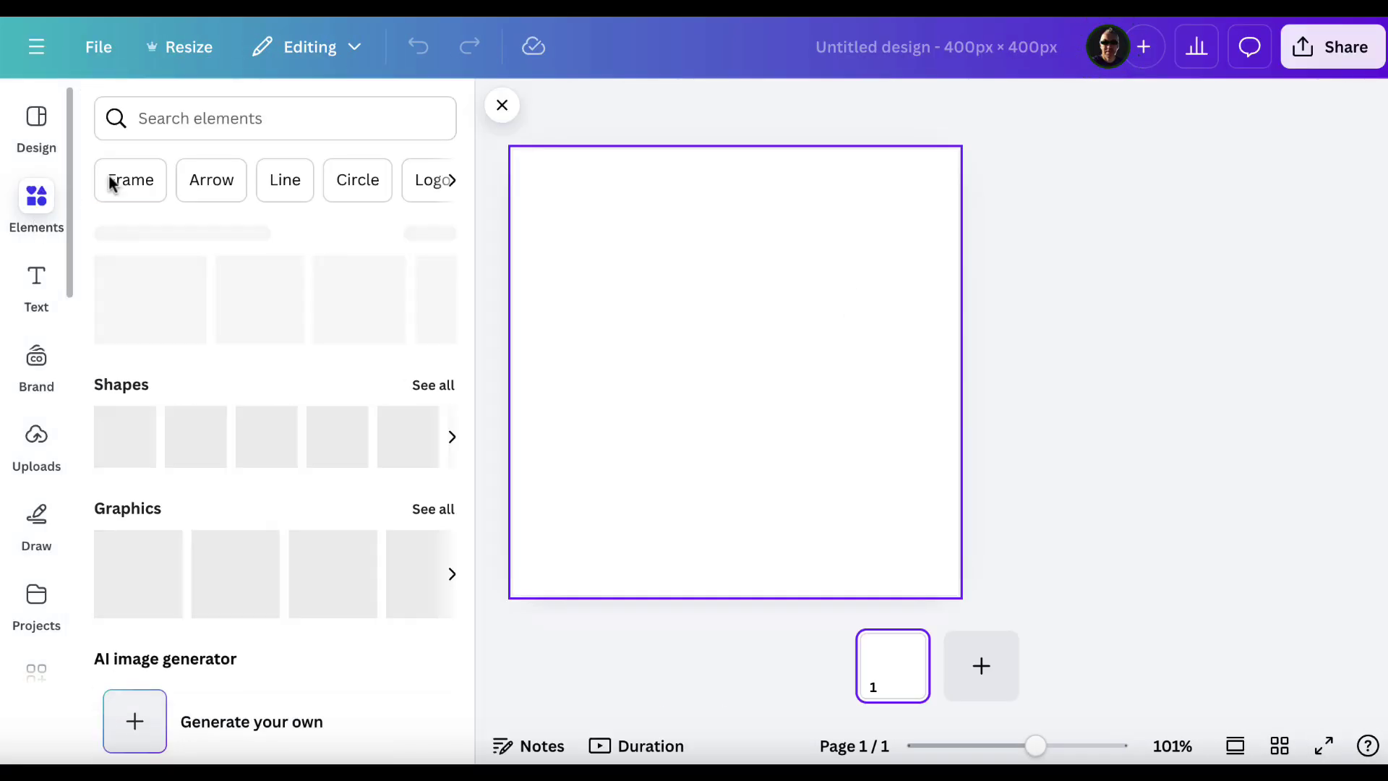
left_click(202, 124)
type("Nagoya")
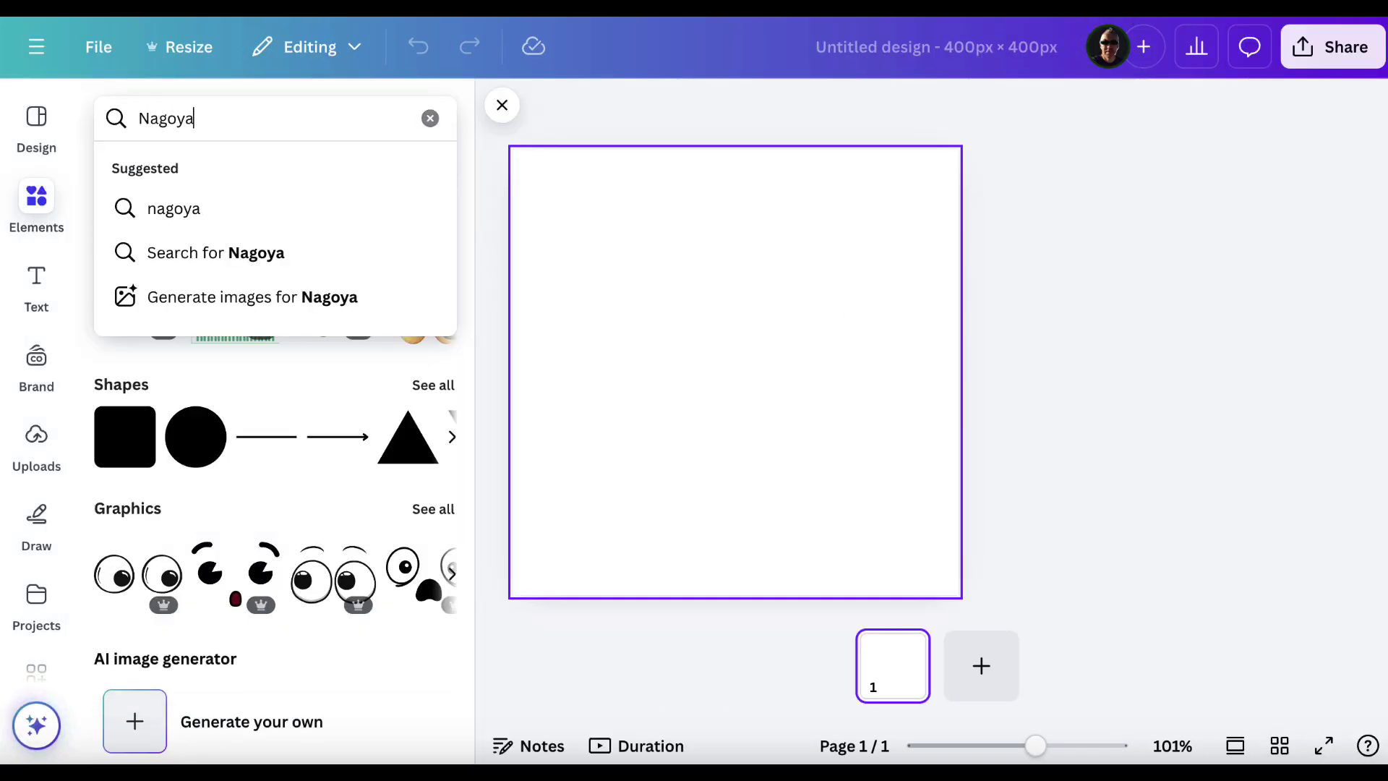
key("Return")
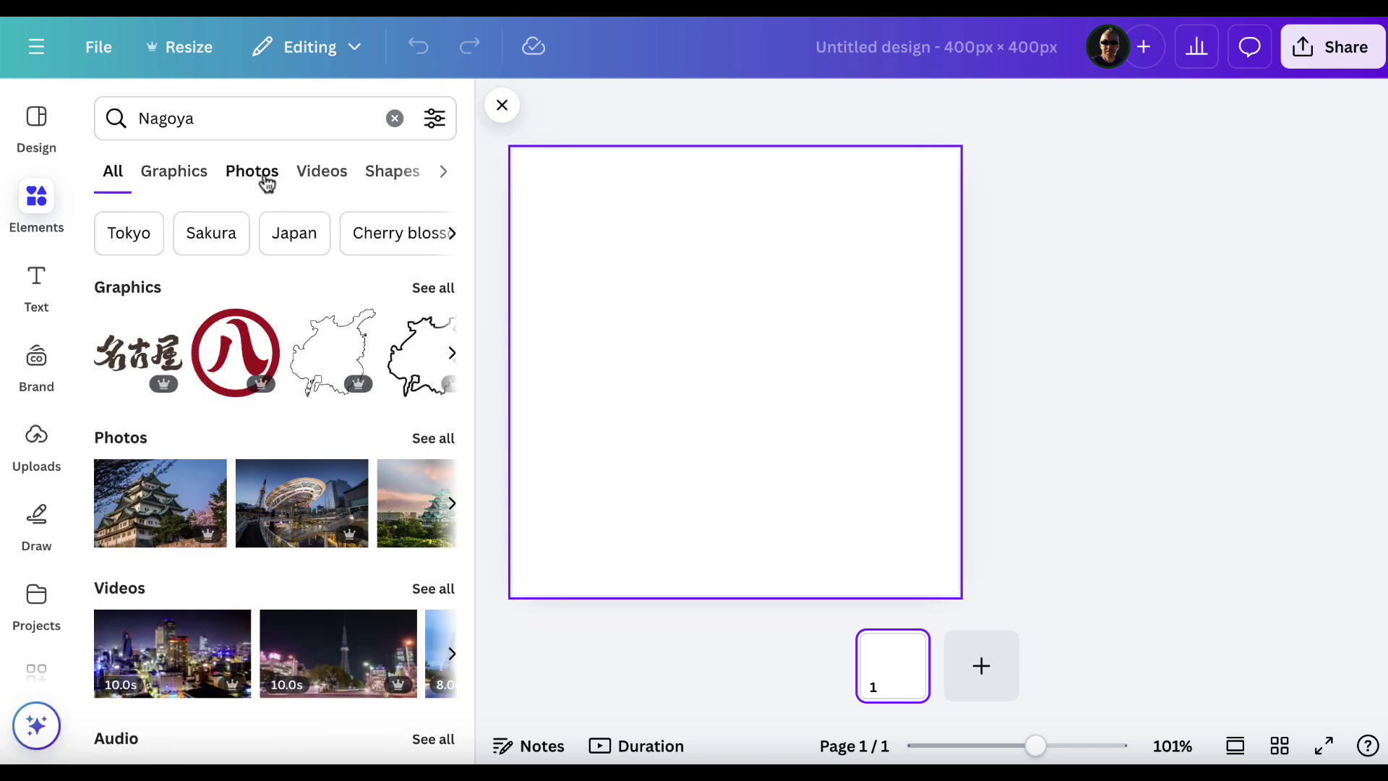
left_click(265, 179)
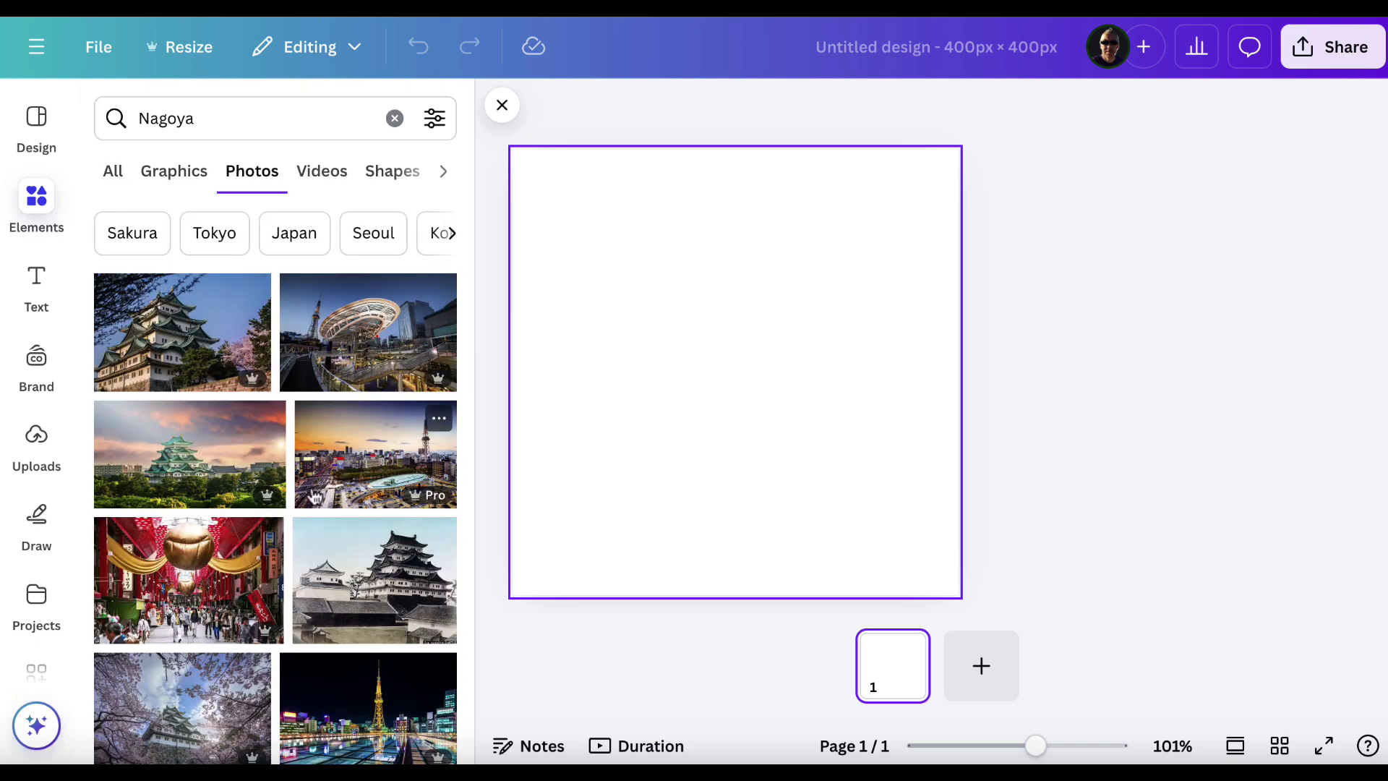
left_click_drag(174, 339, 543, 329)
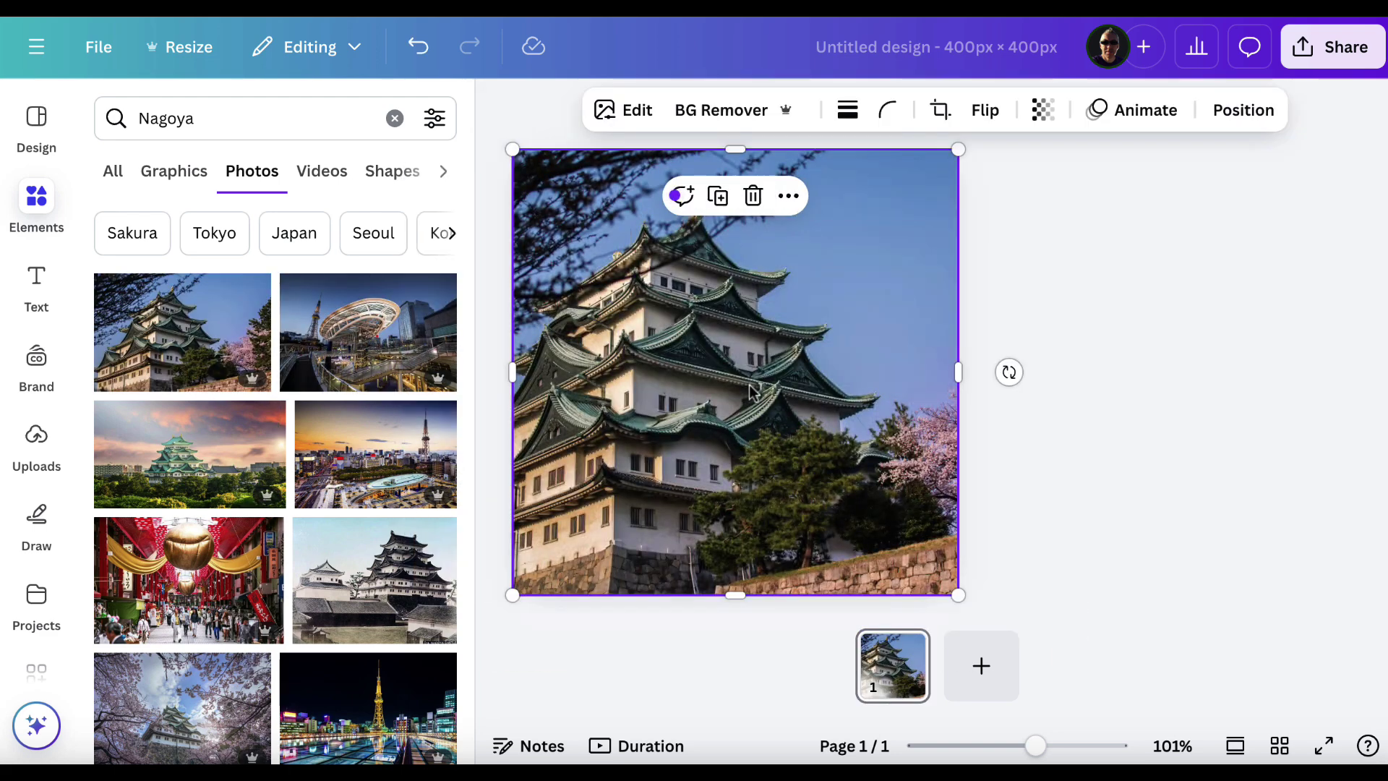
Step: Reposition the castle photo inside its 1:1 crop to show the image's left side, and apply the crop
left_click(940, 111)
left_click_drag(747, 310, 871, 304)
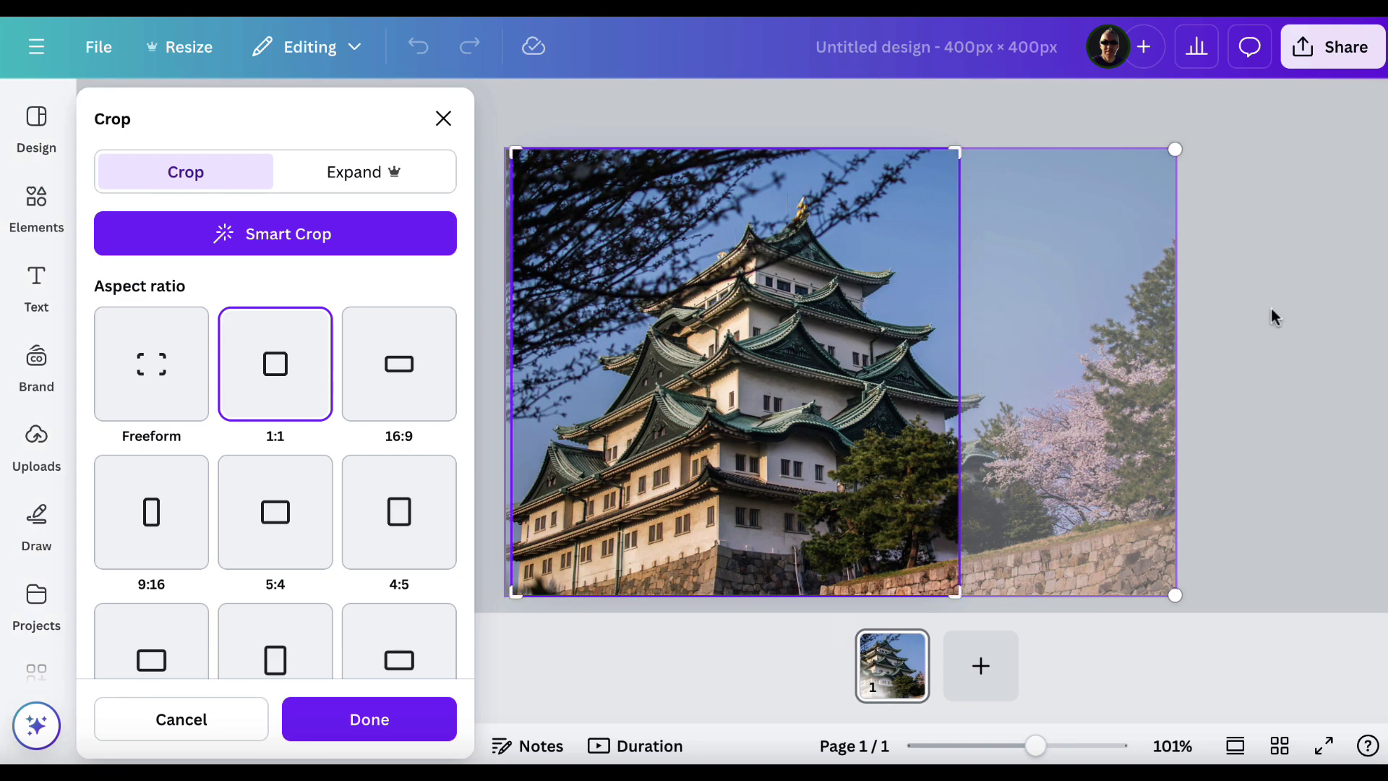
left_click(374, 721)
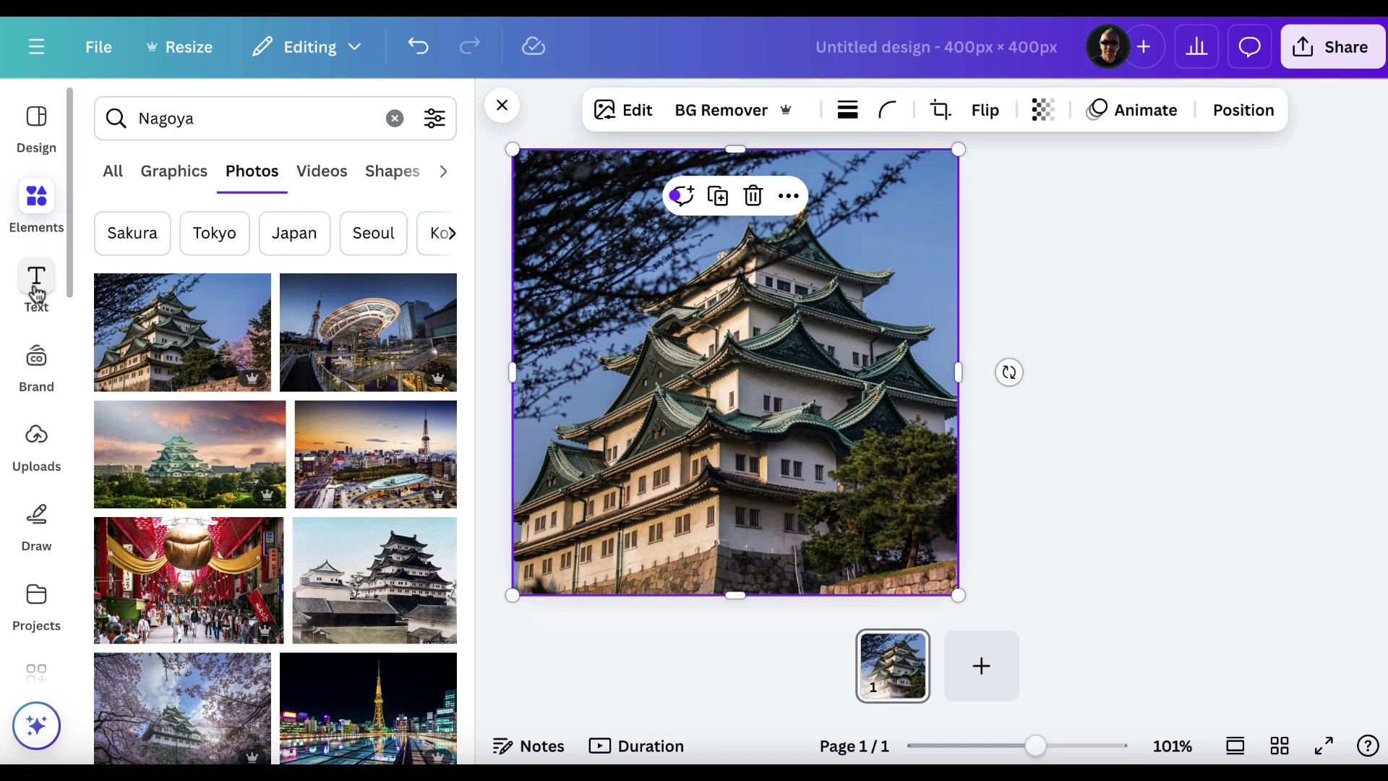
Step: Add a subheading to the castle image reading "Is Nagoya Worth Visiting?"
left_click(37, 291)
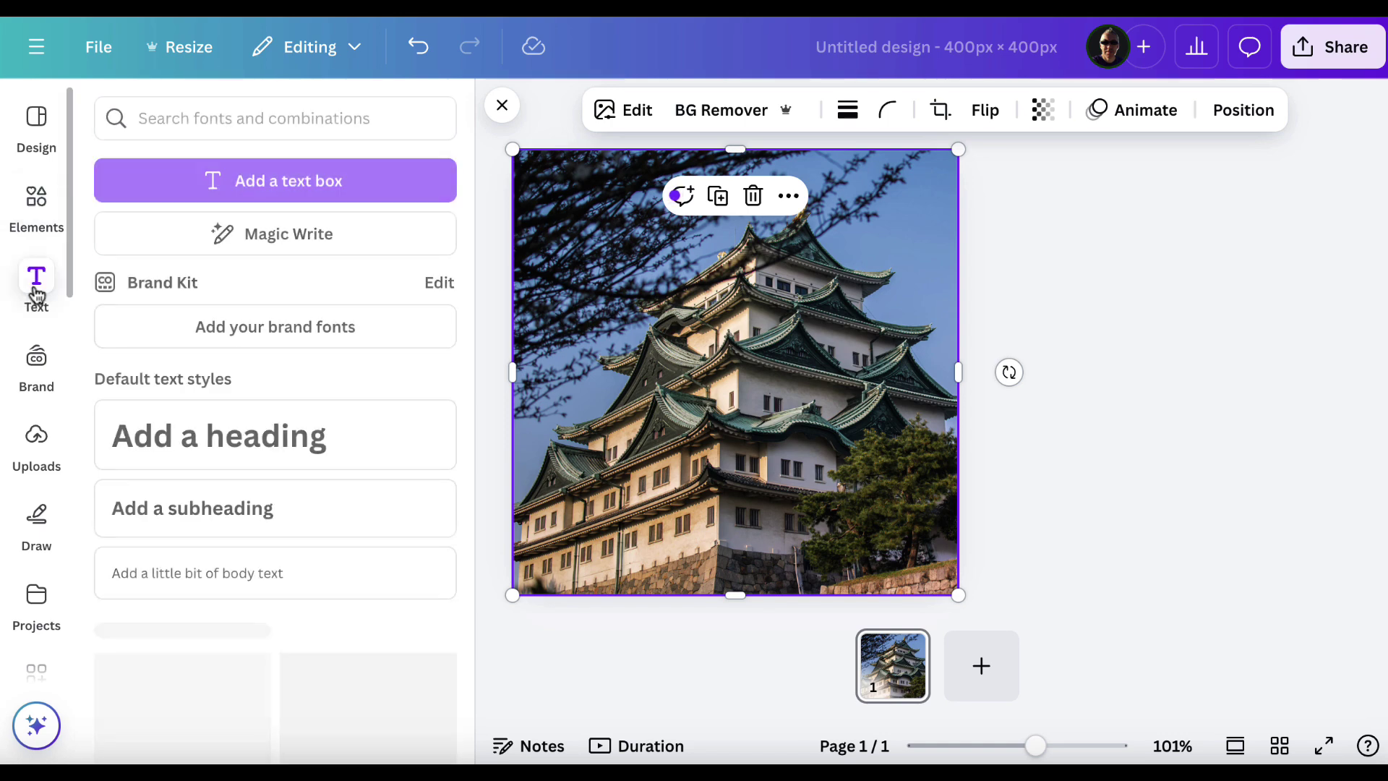
left_click(250, 517)
type("Is N")
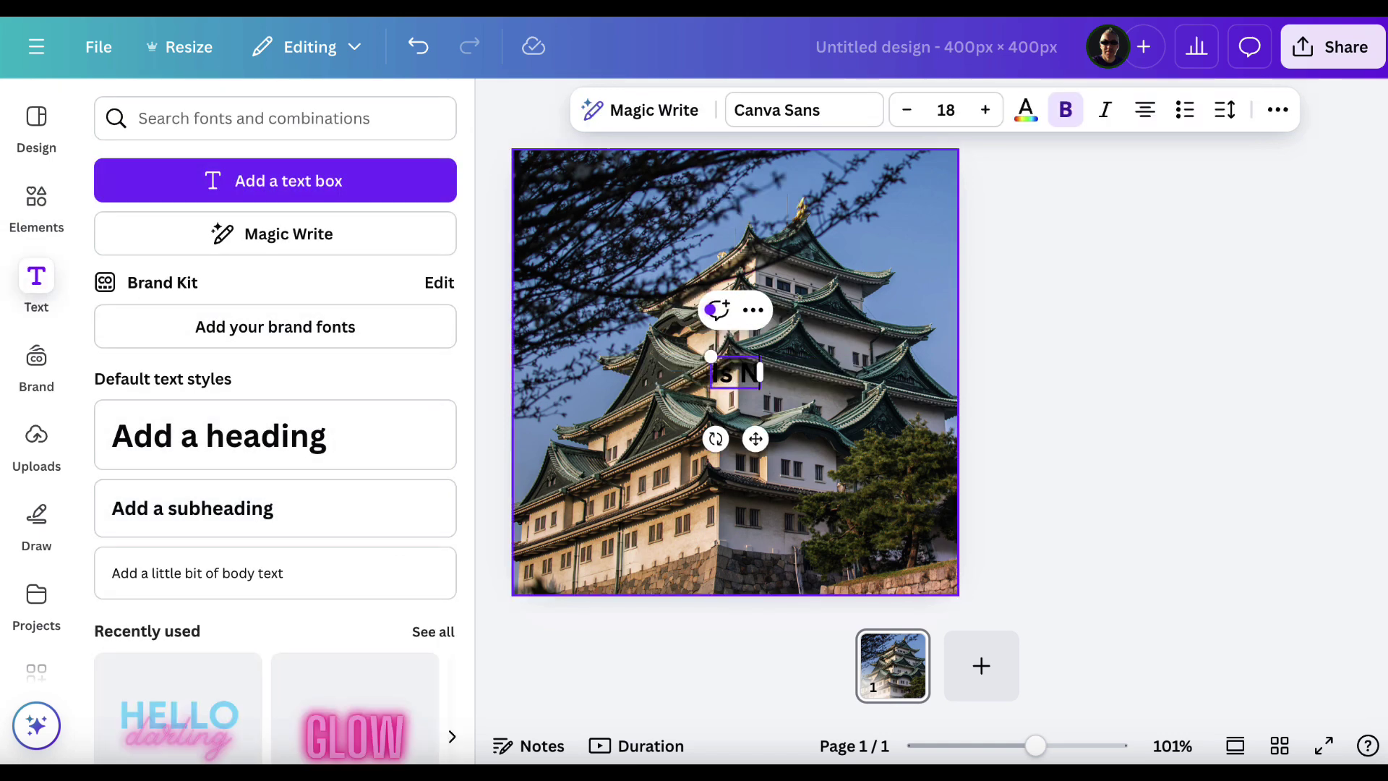
type("agoya W")
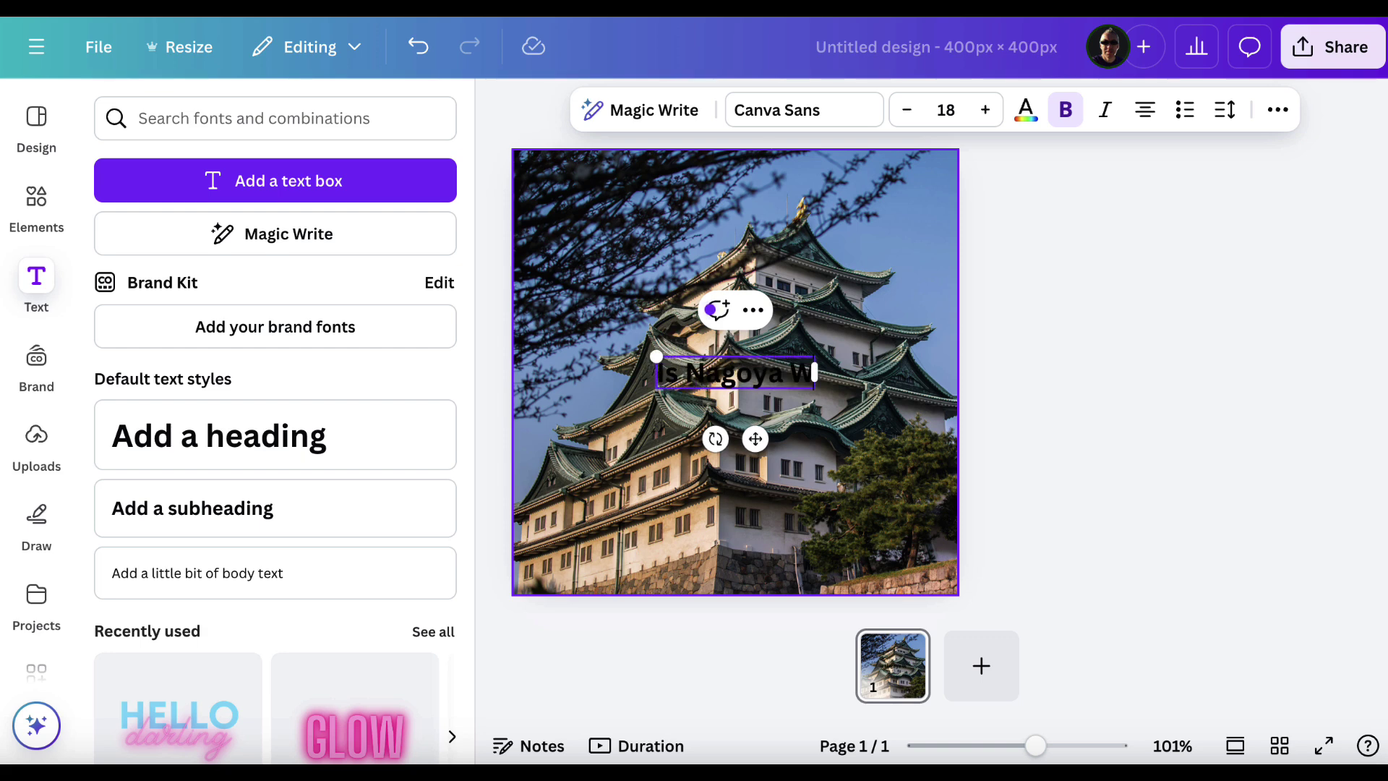
type("orth Visiting?")
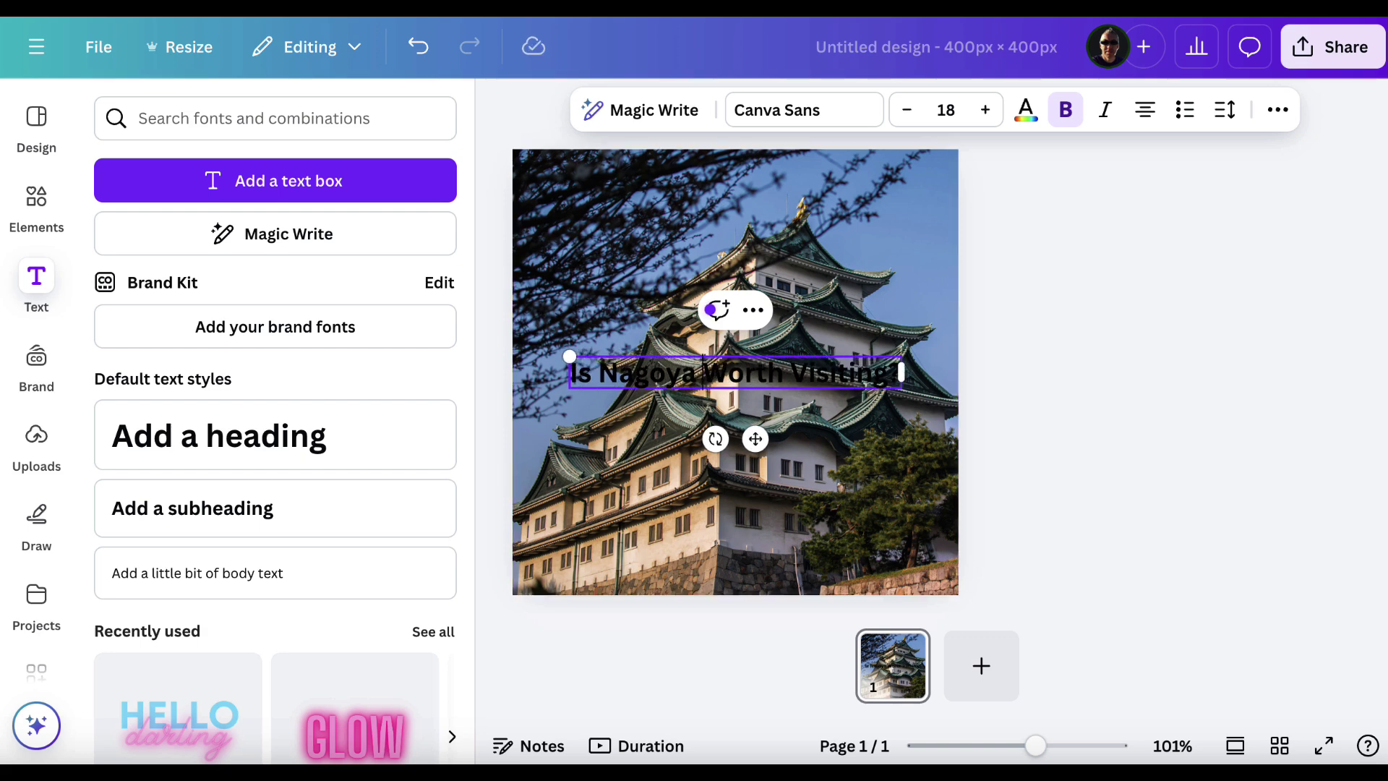
Step: Wrap the title text onto two lines by narrowing its box and colour the text white
triple_click(775, 400)
left_click(810, 400)
left_click_drag(833, 407, 665, 372)
left_click(1026, 110)
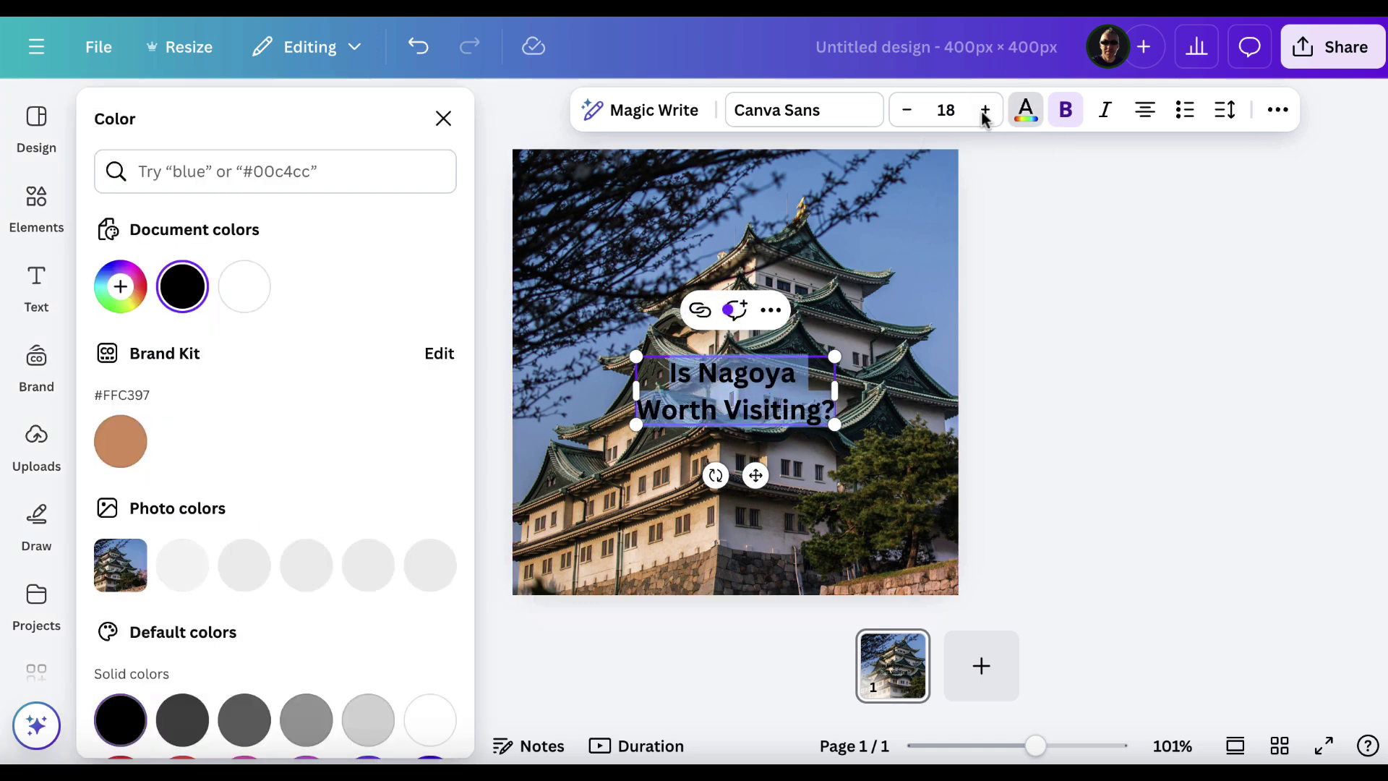
left_click(244, 287)
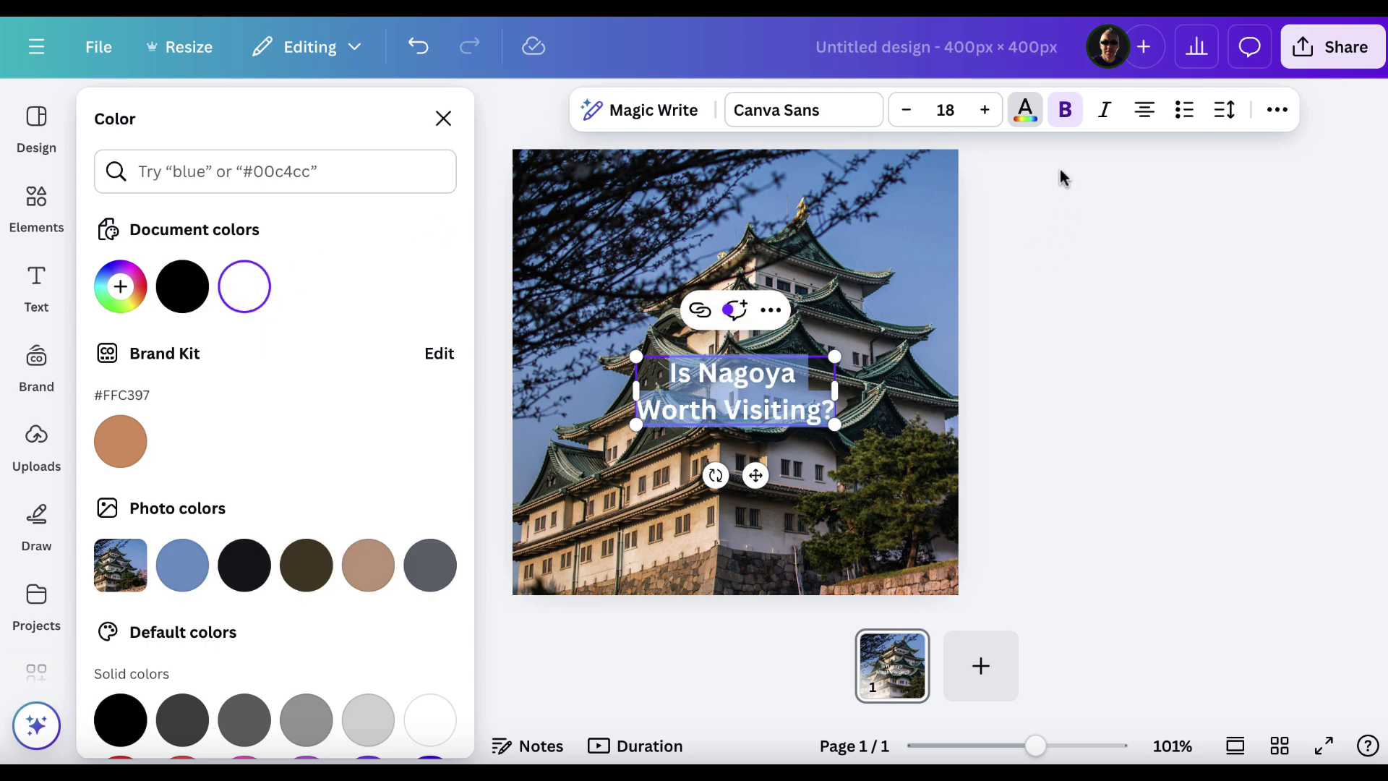
Step: Apply the Background text effect to the "Is Nagoya Worth Visiting?" title
left_click(1278, 110)
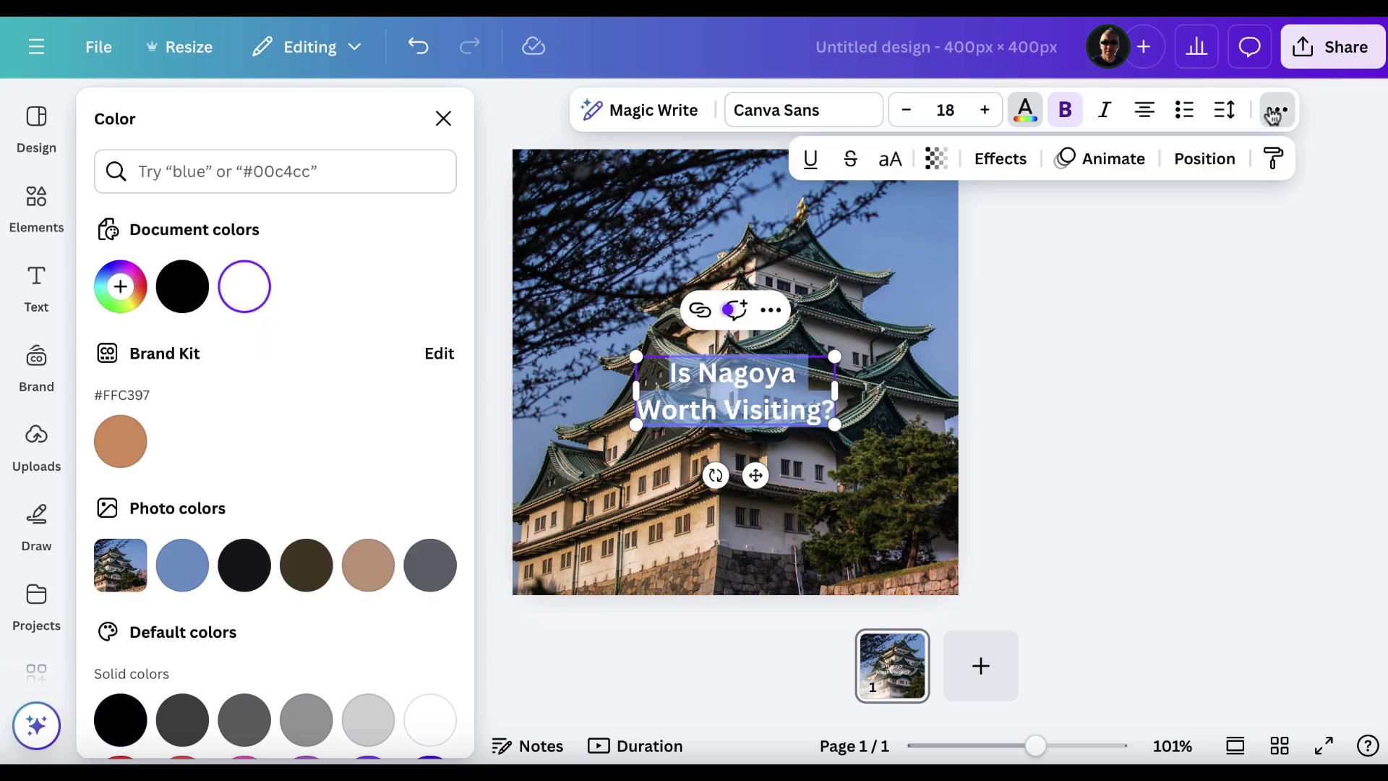
left_click(1002, 160)
scroll(456, 403, "down", 3)
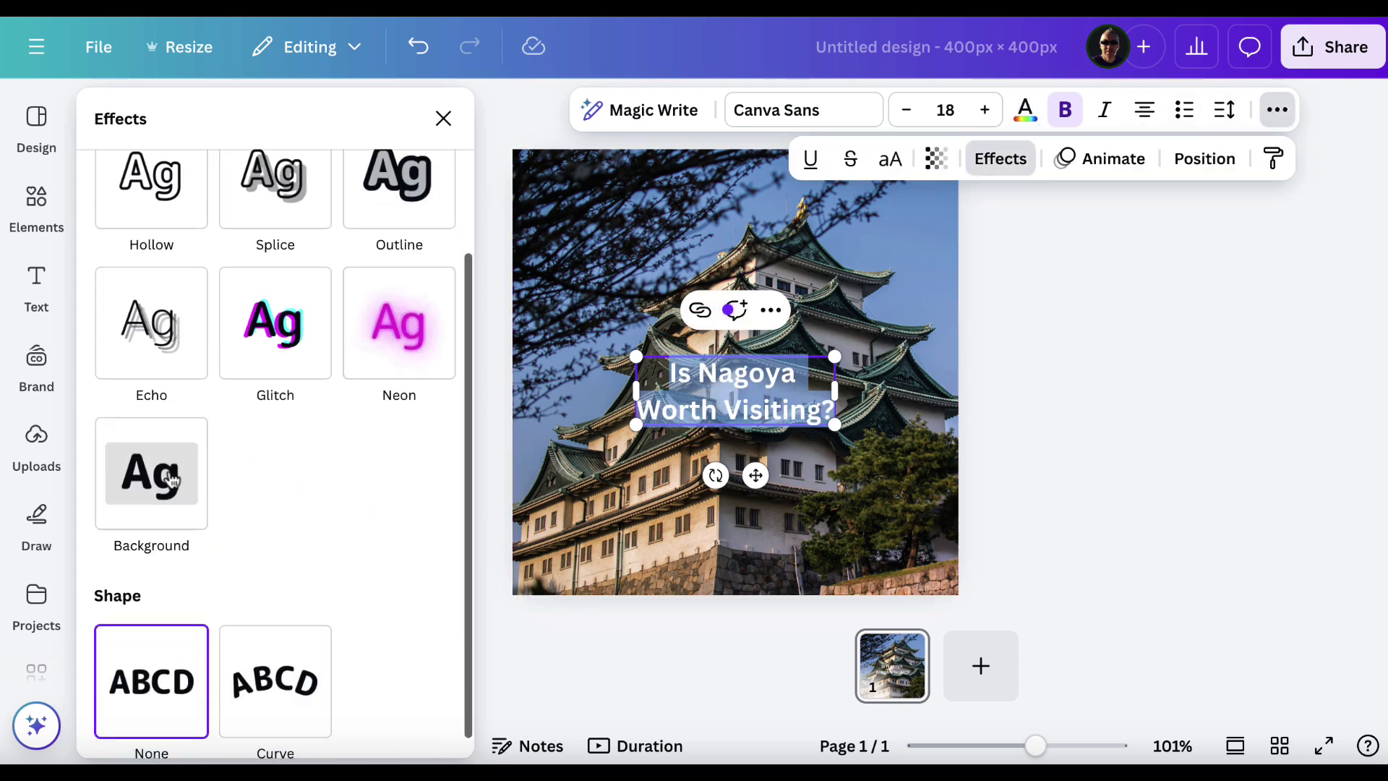
left_click(163, 473)
scroll(340, 481, "down", 3)
Step: Change the title's background effect colour to a custom lime green
left_click(439, 615)
left_click(151, 372)
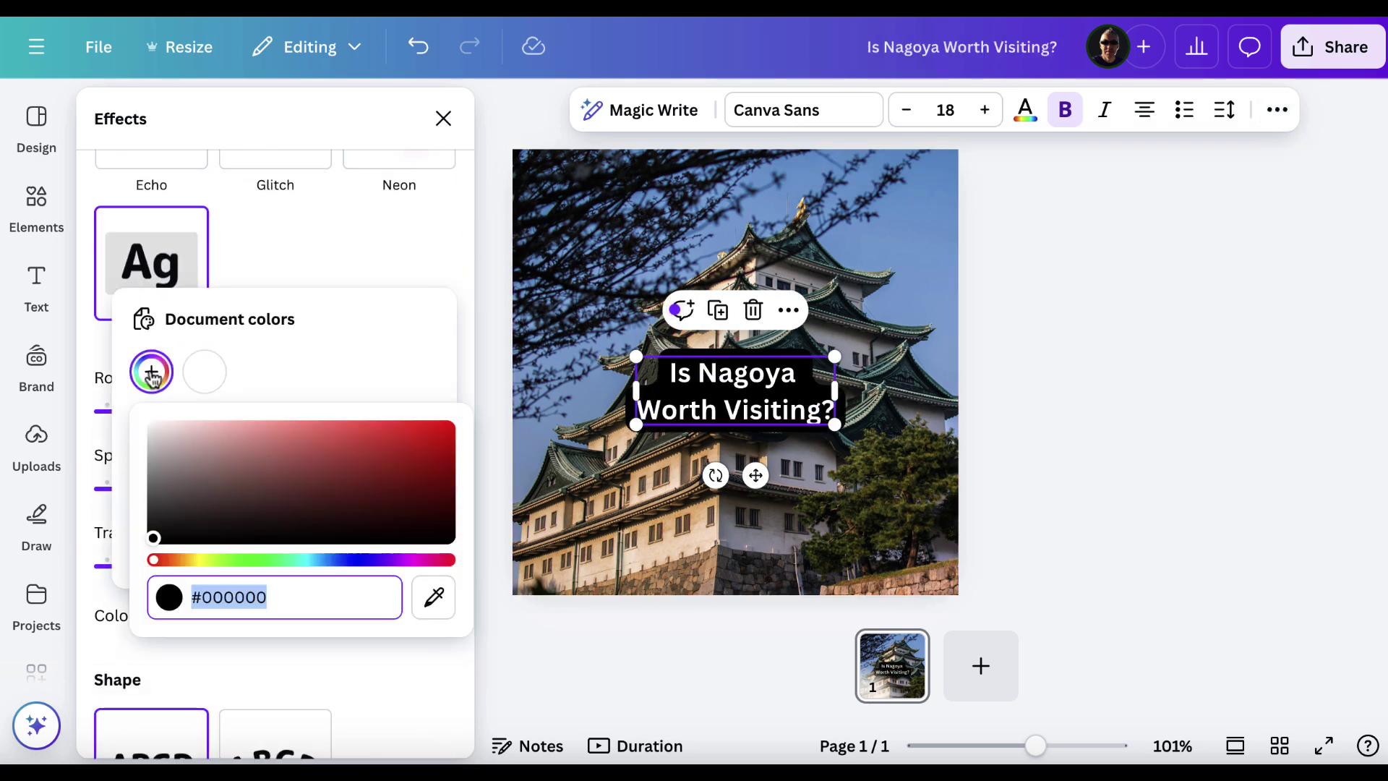
left_click_drag(224, 555, 208, 561)
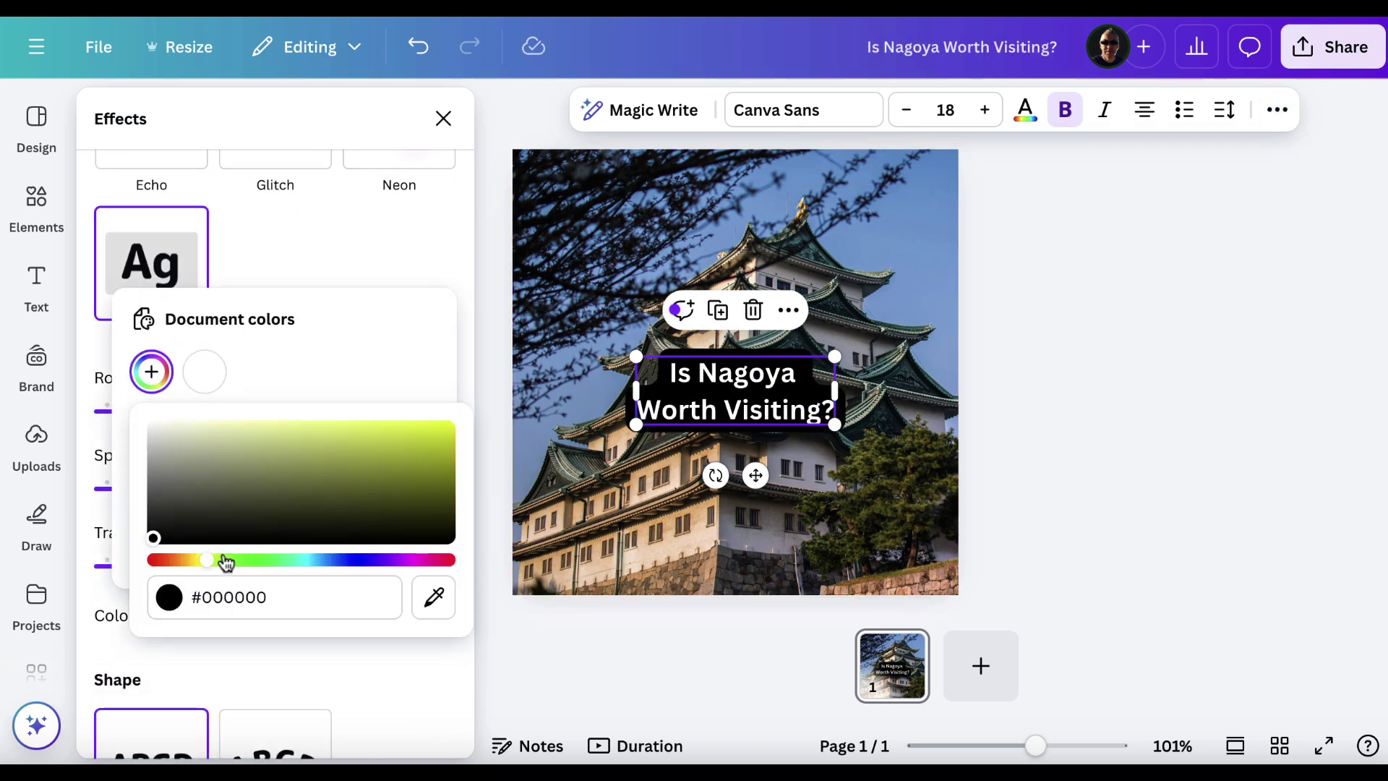
left_click(436, 434)
left_click_drag(437, 434, 424, 452)
left_click(1157, 344)
left_click(1062, 355)
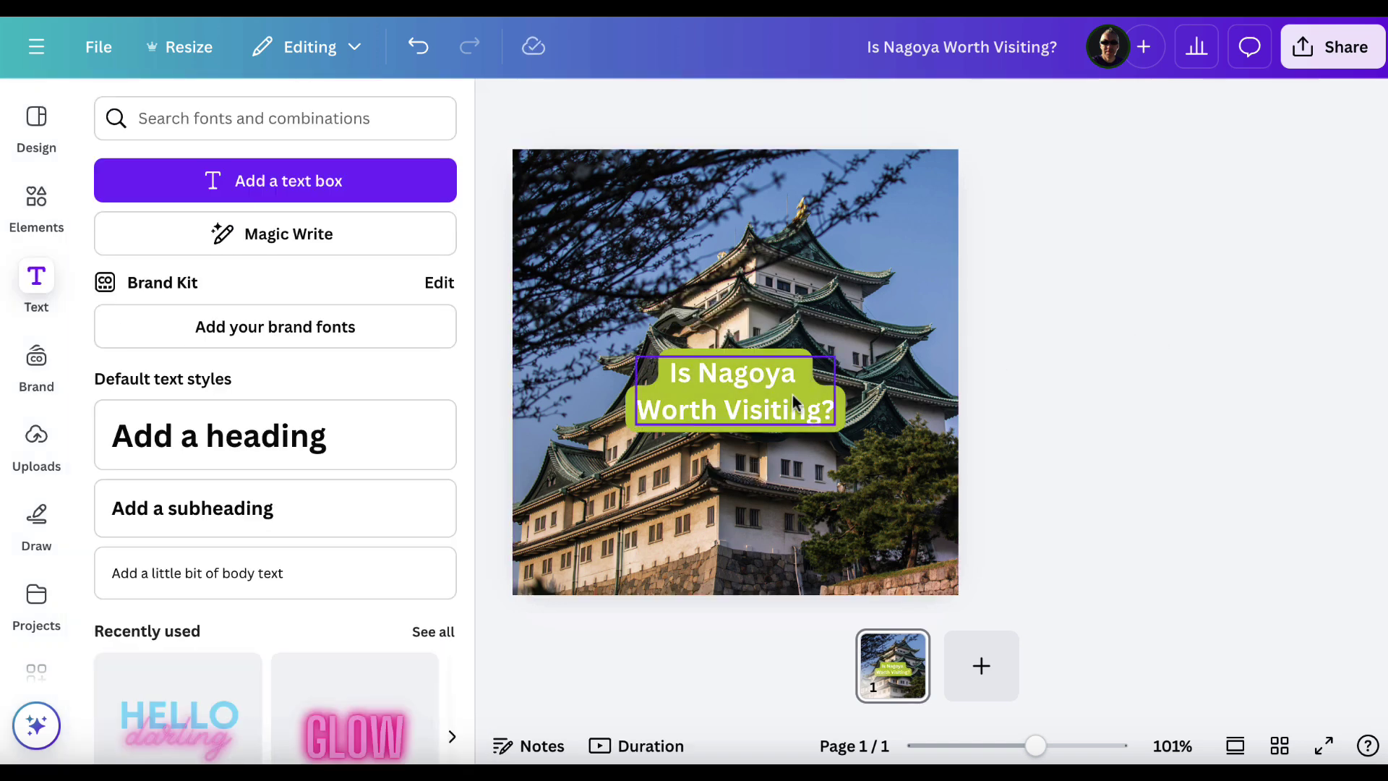
Step: Move the title down to the lower part of the castle image and download the design as a PNG
left_click_drag(745, 391, 745, 488)
left_click(1337, 46)
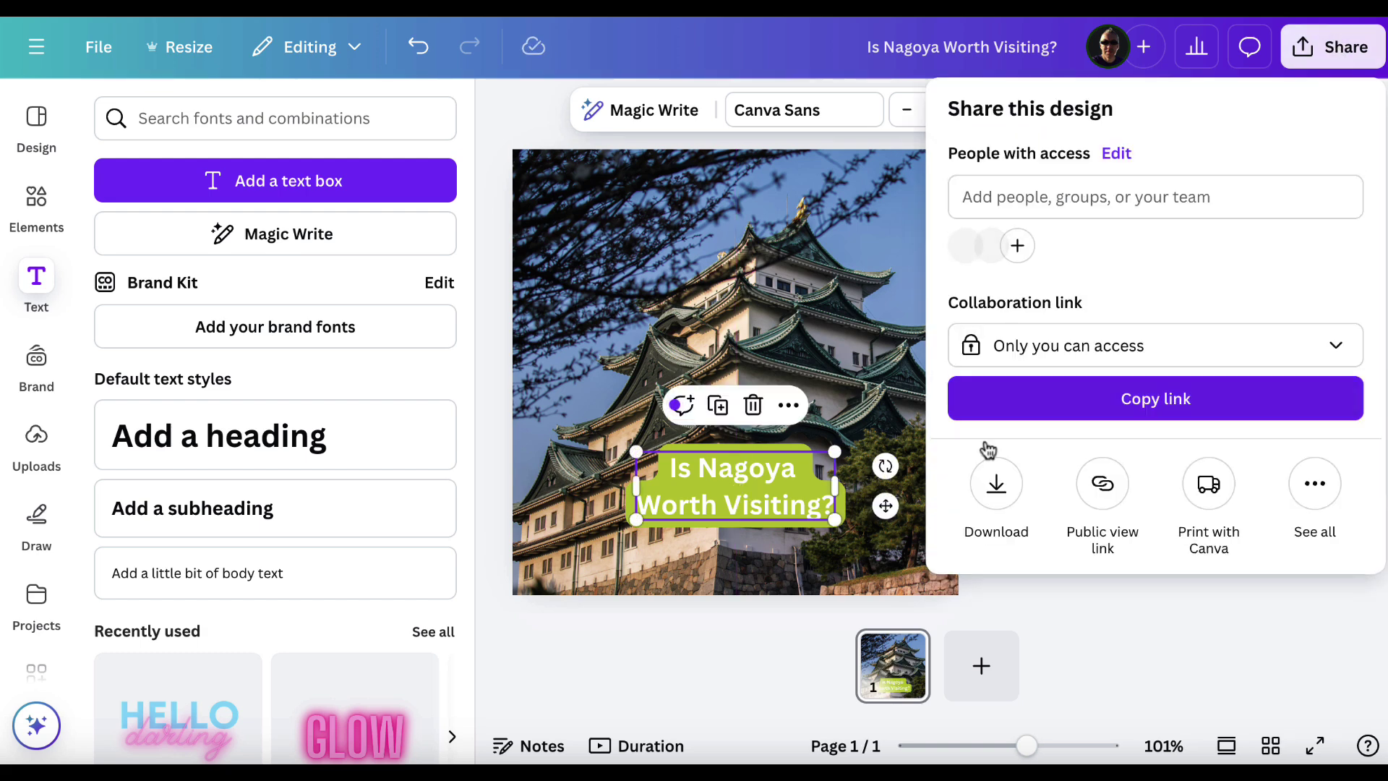
left_click(996, 486)
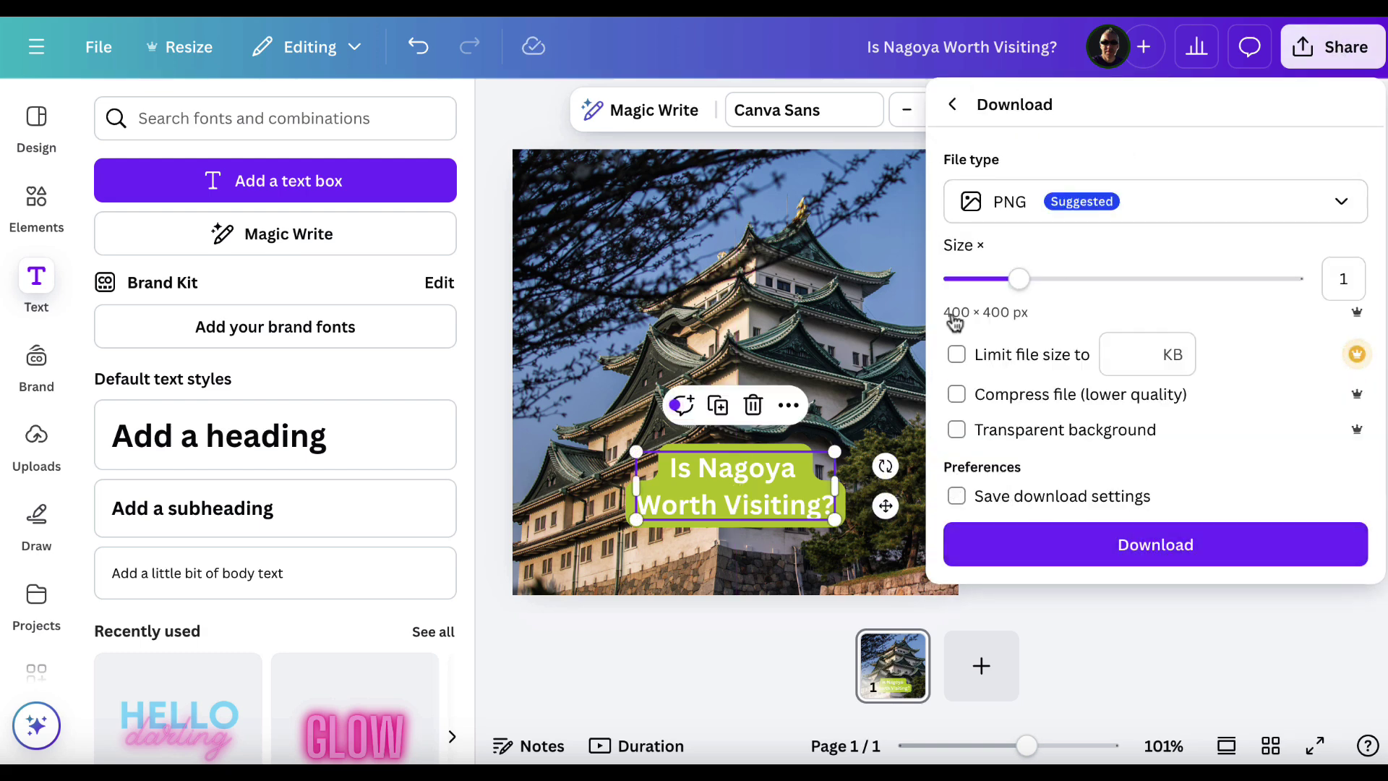
left_click(1097, 542)
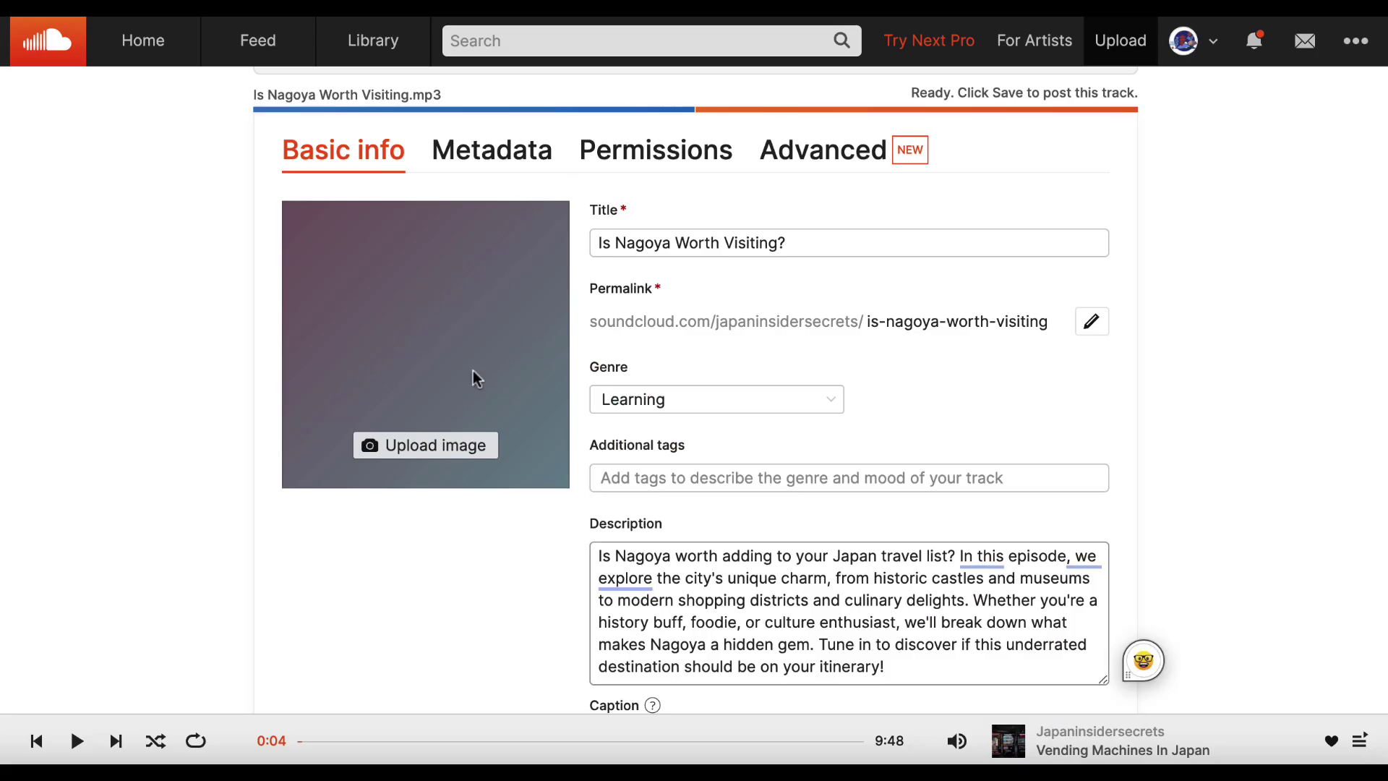
Step: In SoundCloud, upload "Is Nagoya Worth Visiting.png" from the Downloads folder as the track's cover image
left_click(407, 445)
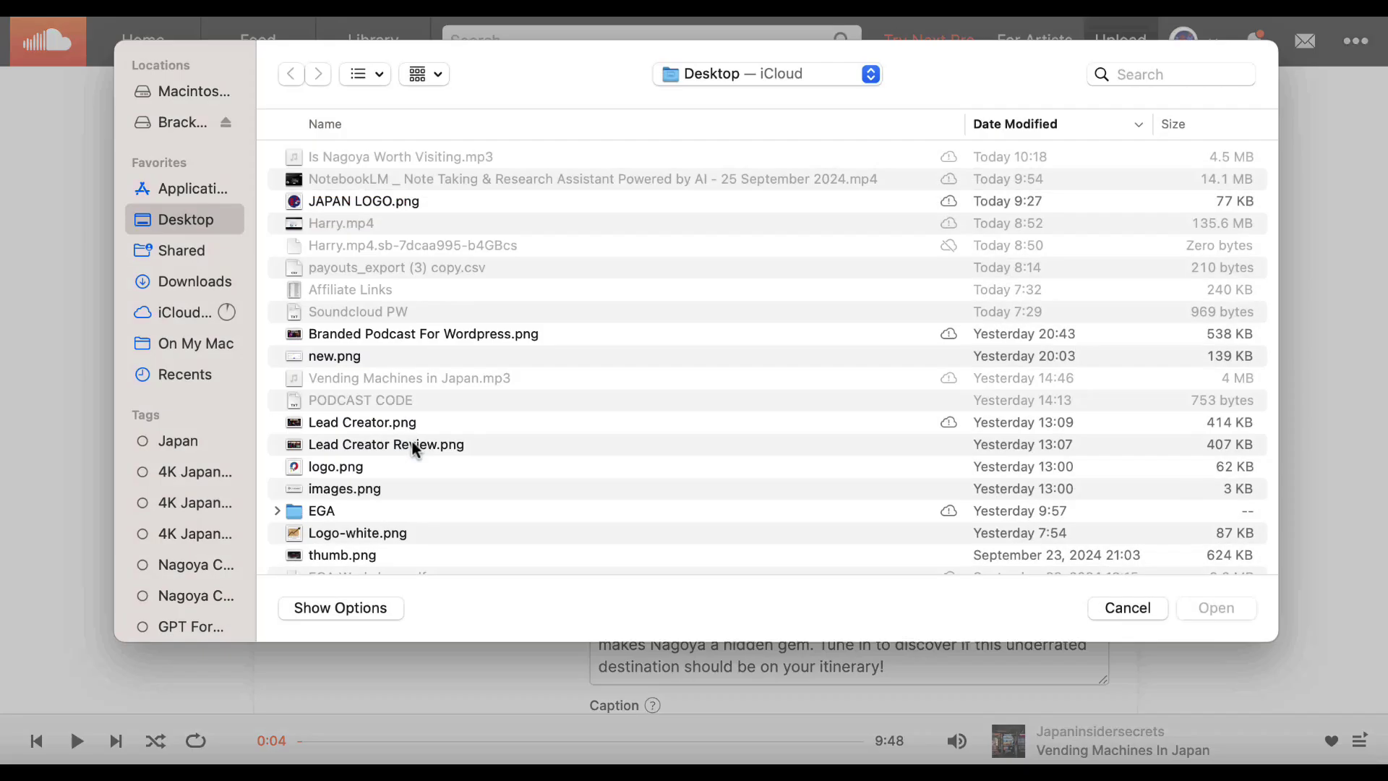
left_click(192, 285)
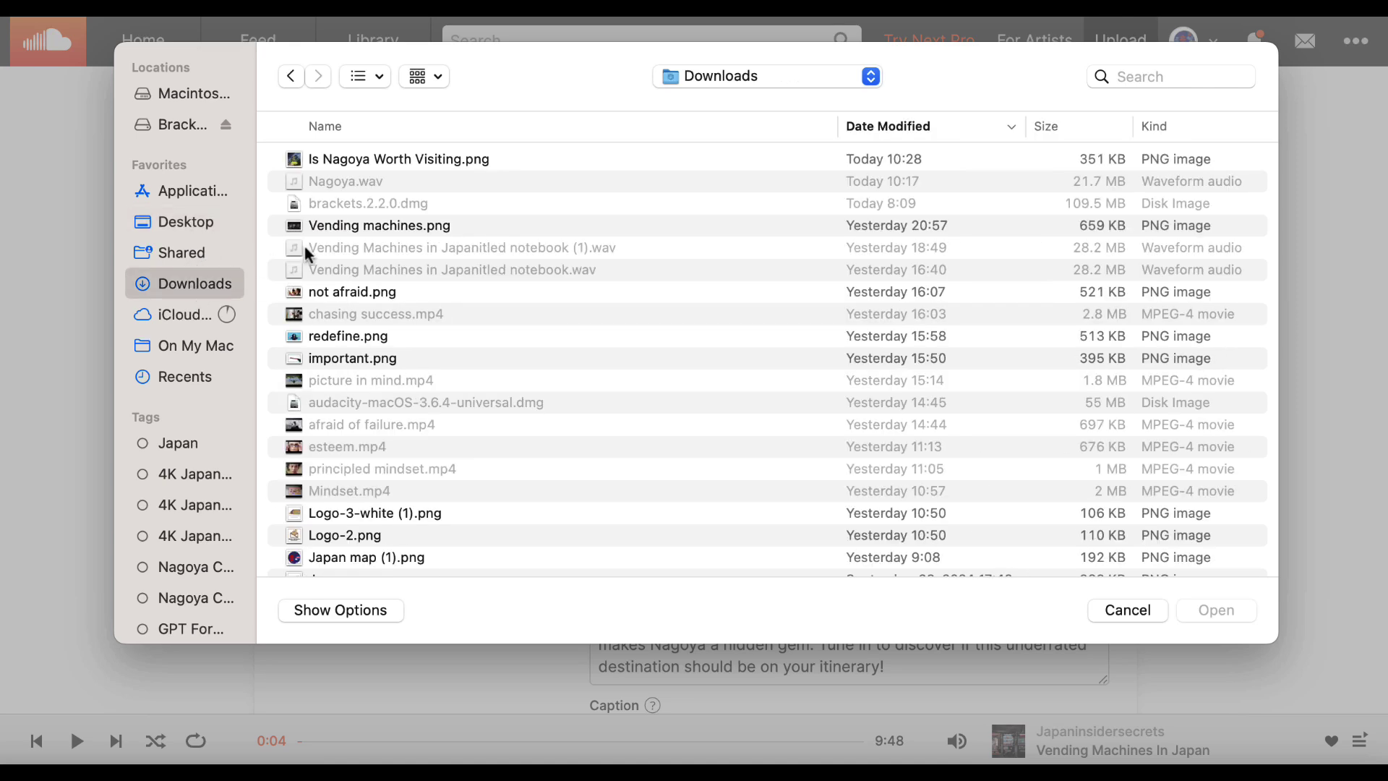
double_click(377, 164)
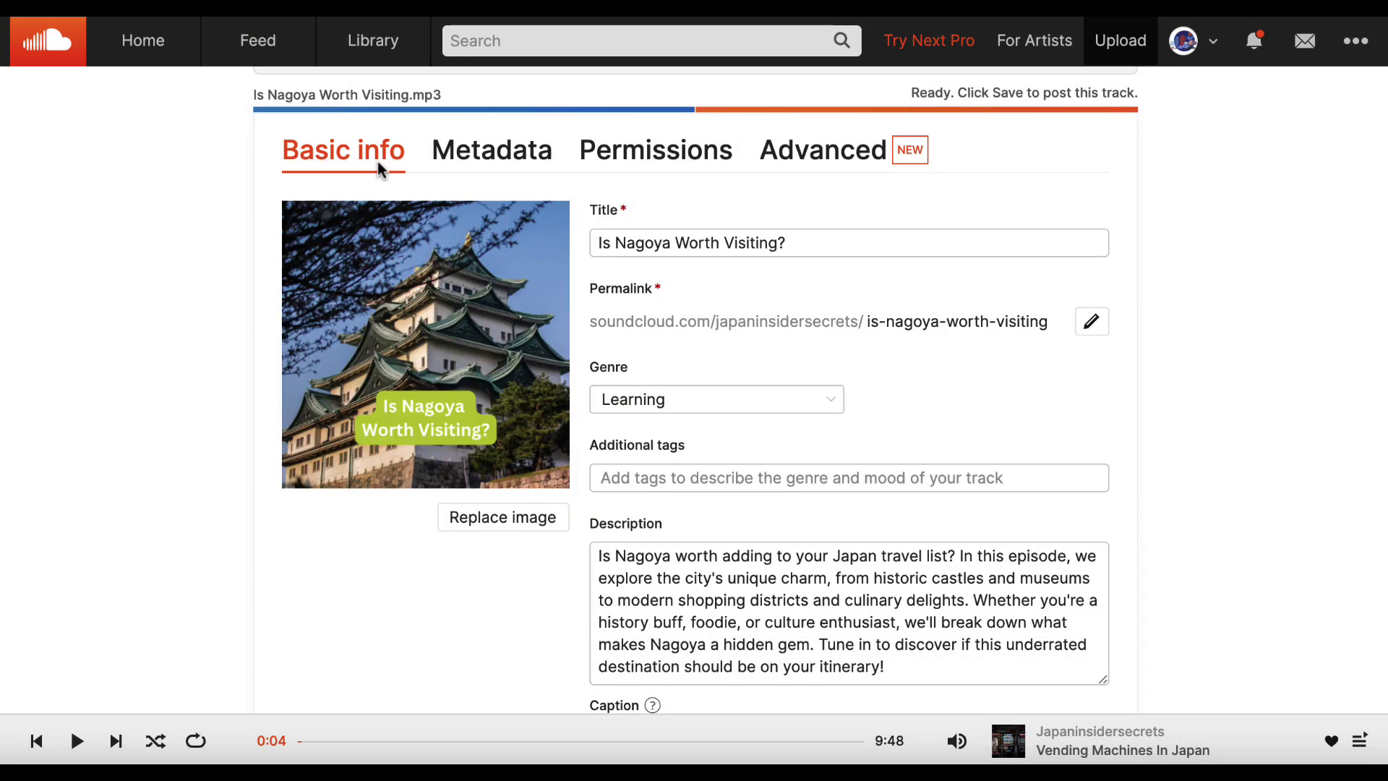
Step: Check the remaining track details and save the track with Public privacy
scroll(909, 453, "down", 5)
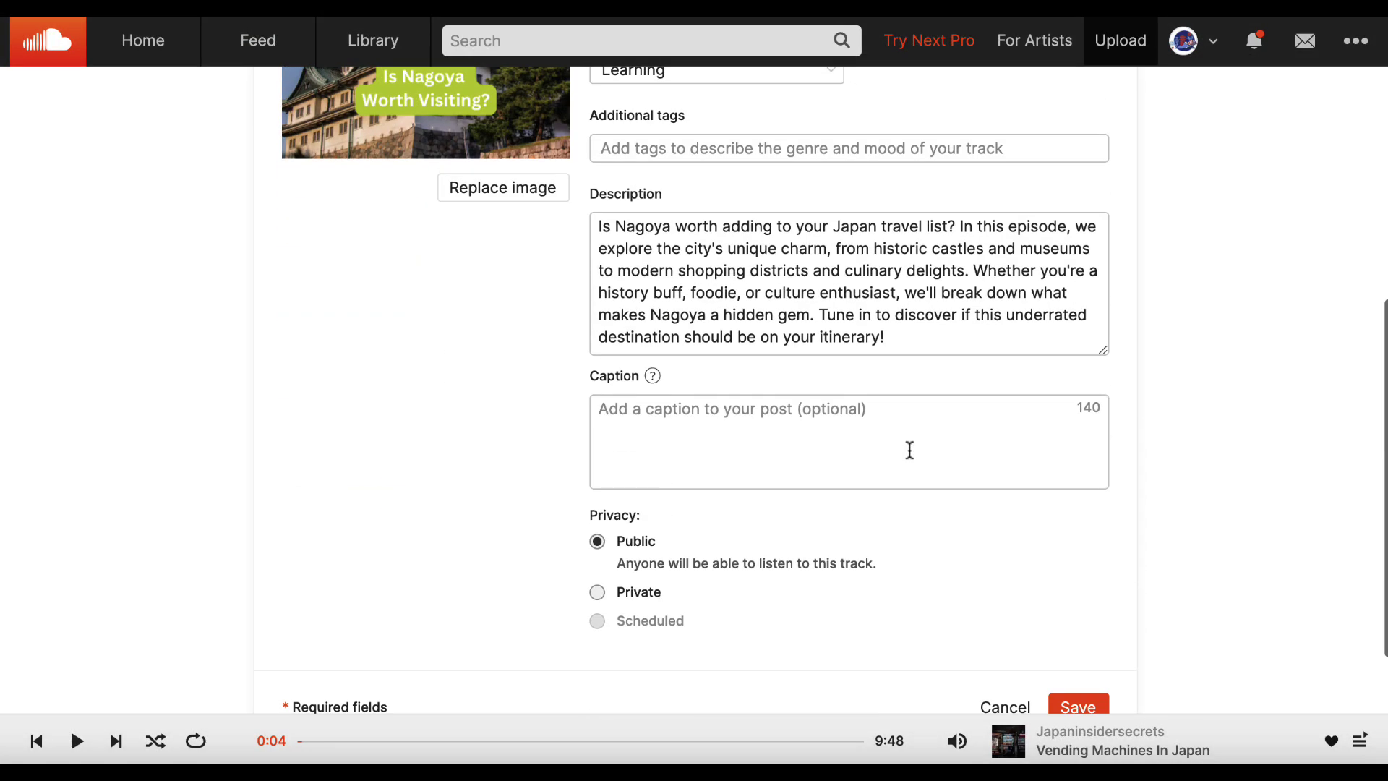
scroll(909, 450, "down", 1)
scroll(910, 450, "up", 2)
scroll(909, 450, "down", 5)
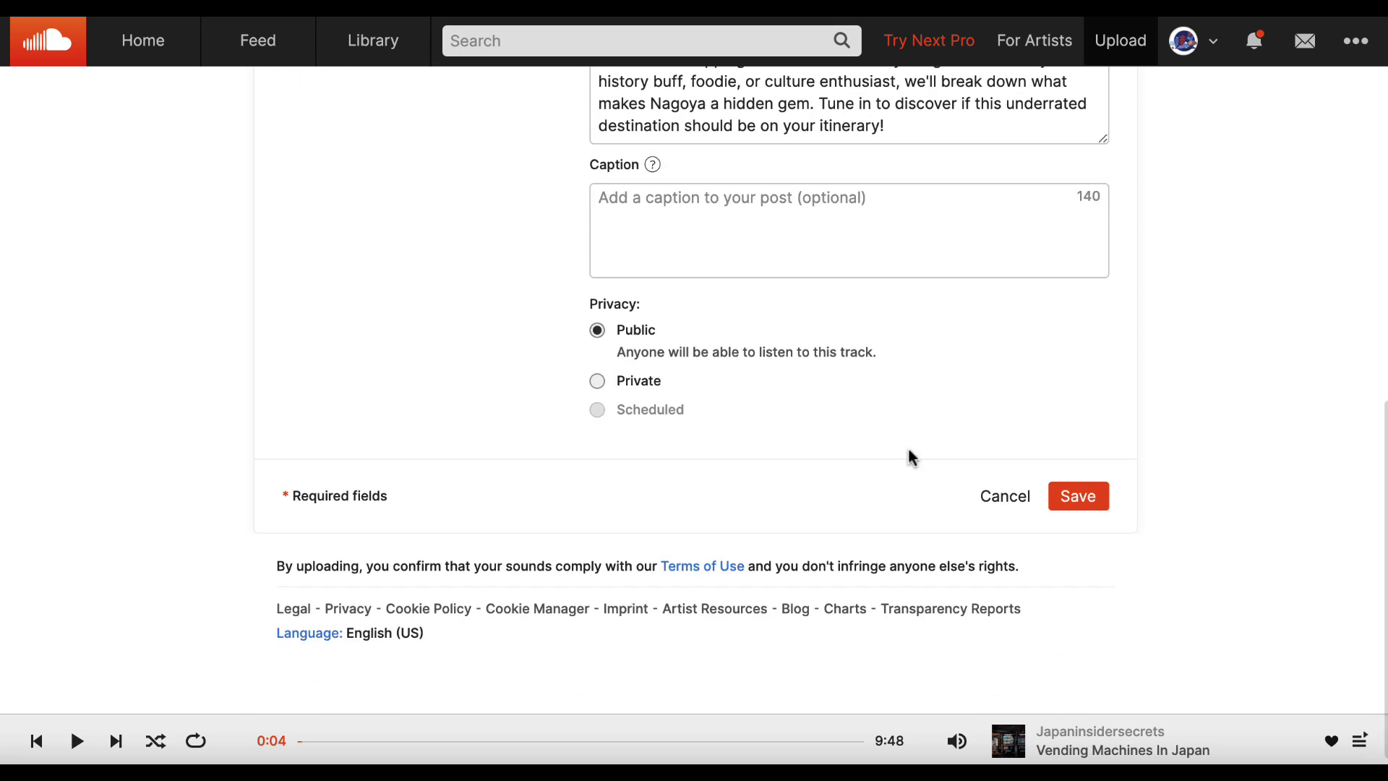
left_click(1072, 496)
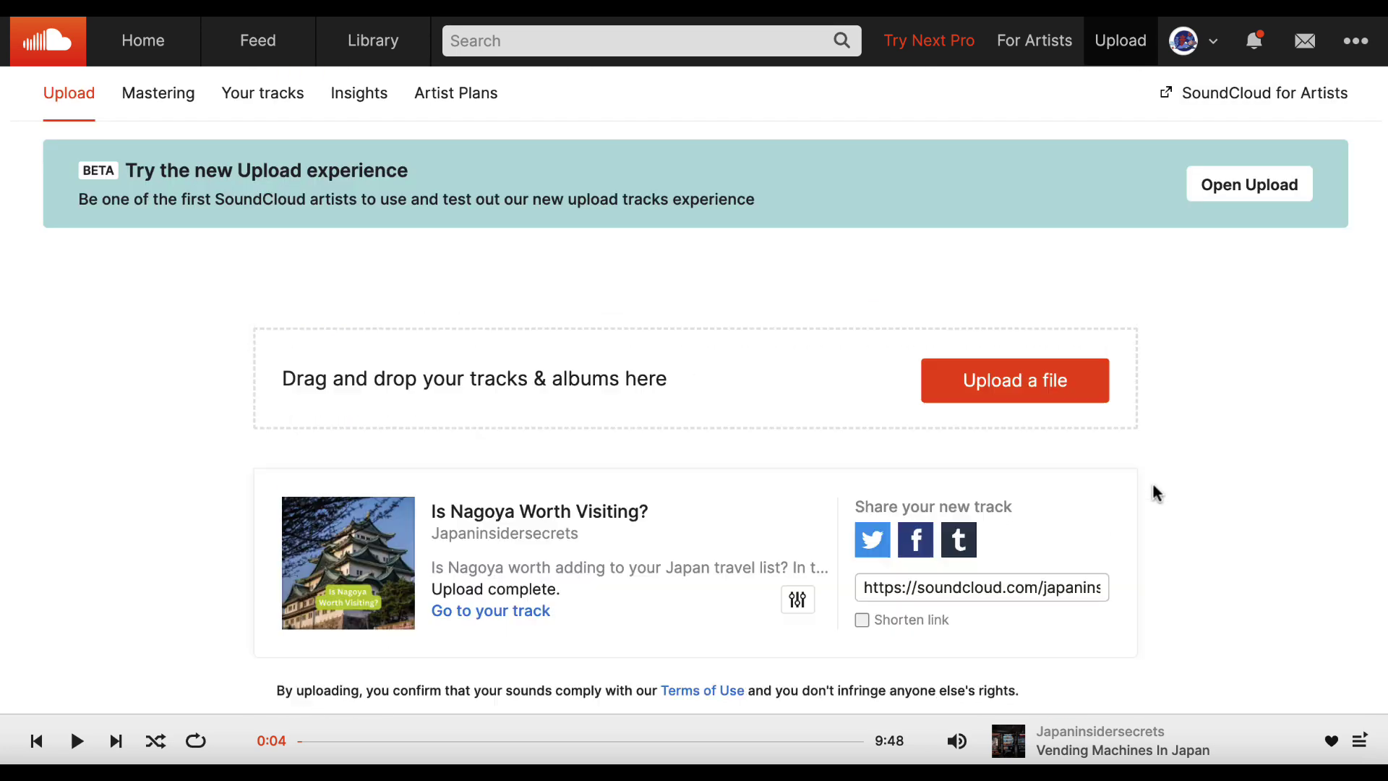
Step: Open the published Nagoya track's page, play it, skip ahead about a third of the way and pause playback
scroll(1154, 492, "down", 1)
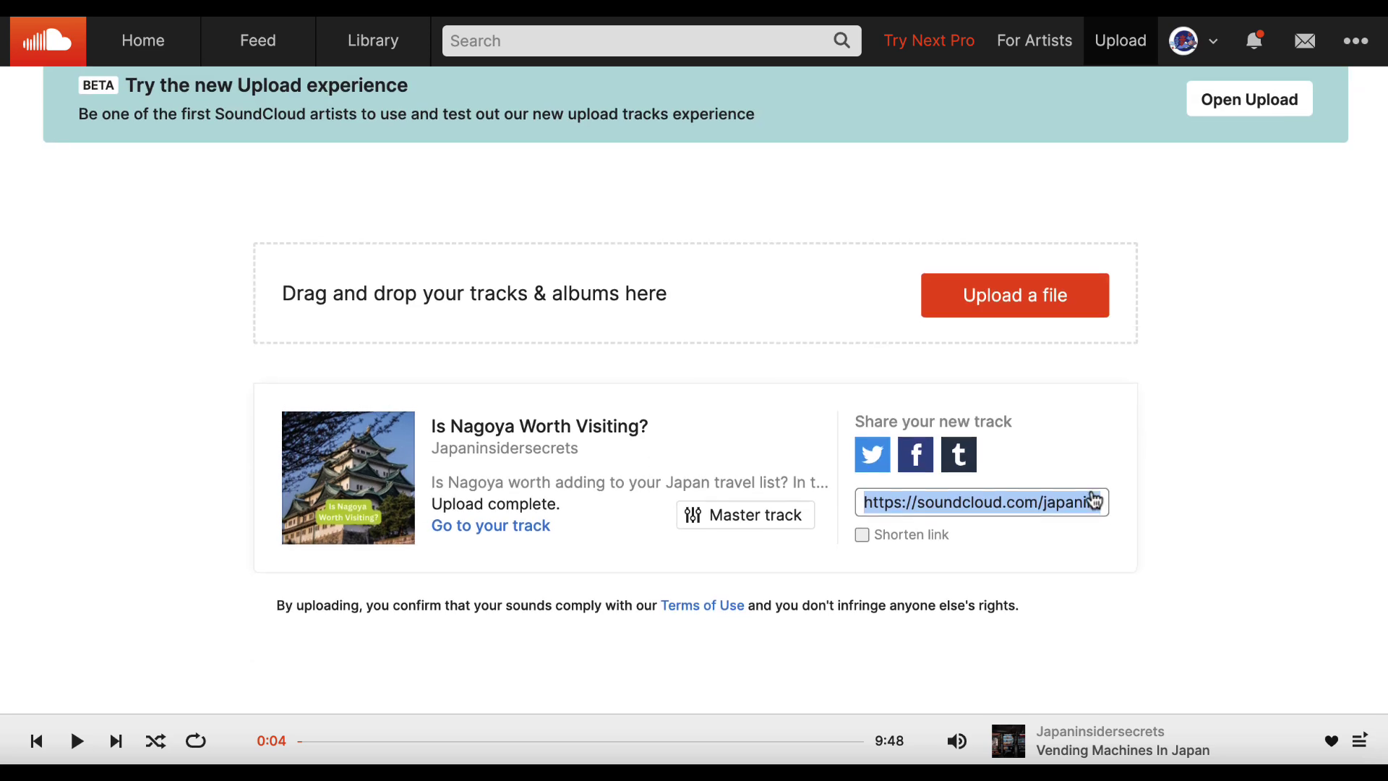
left_click(513, 535)
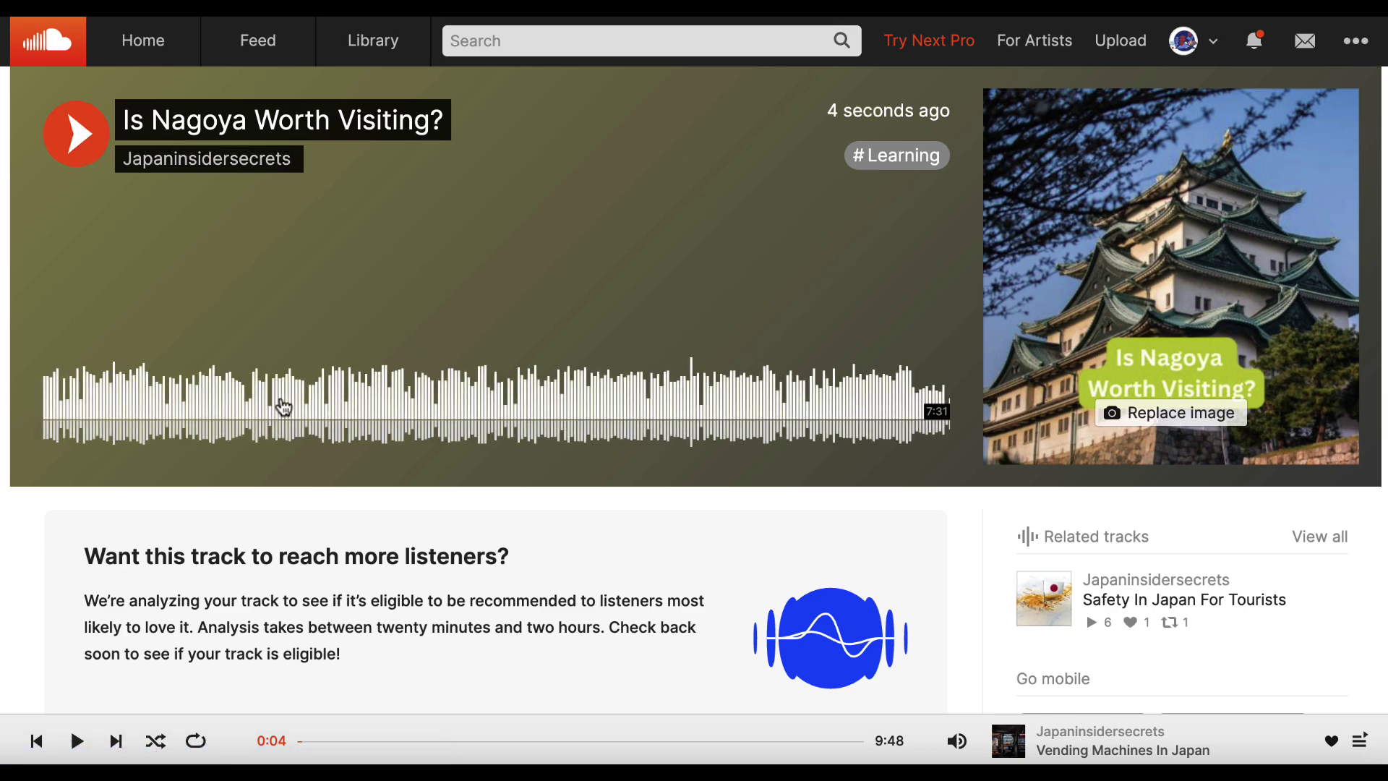
left_click(283, 408)
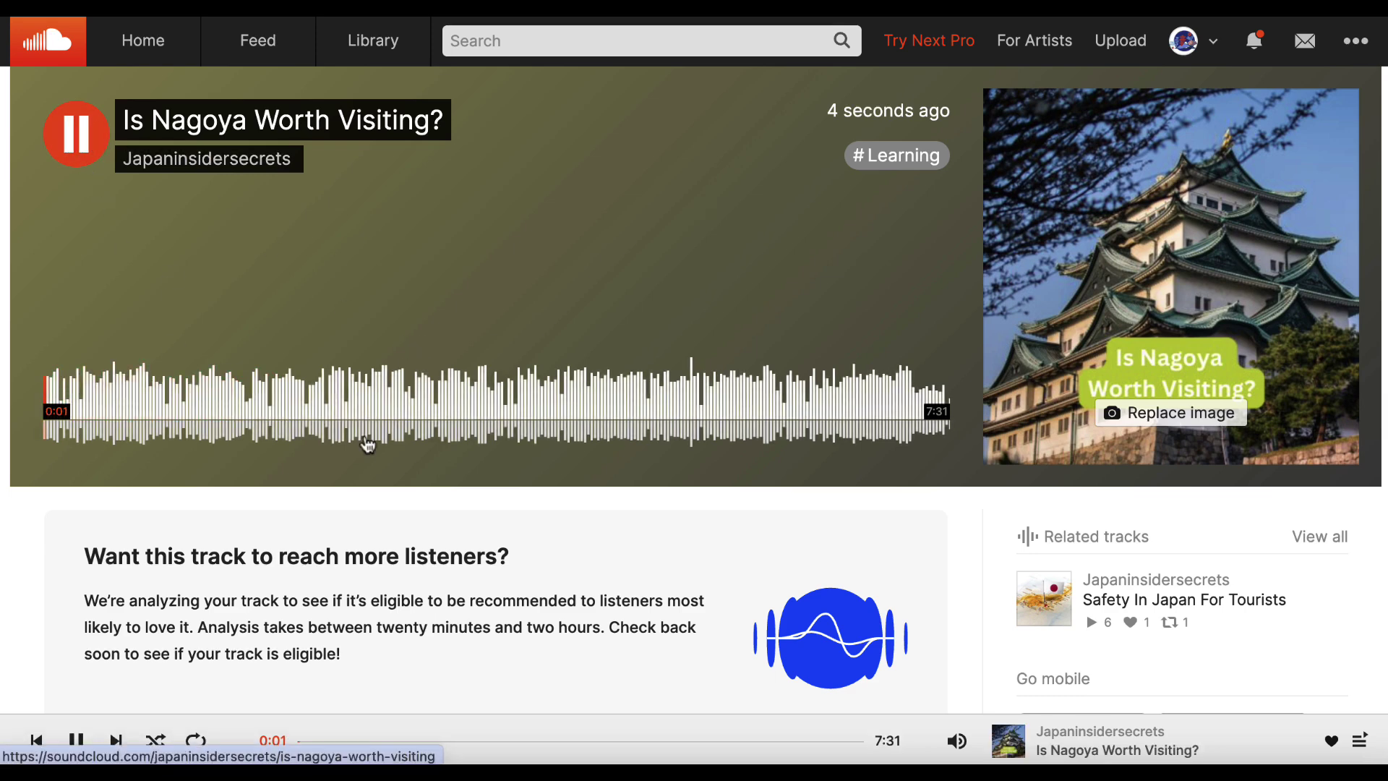
left_click(359, 413)
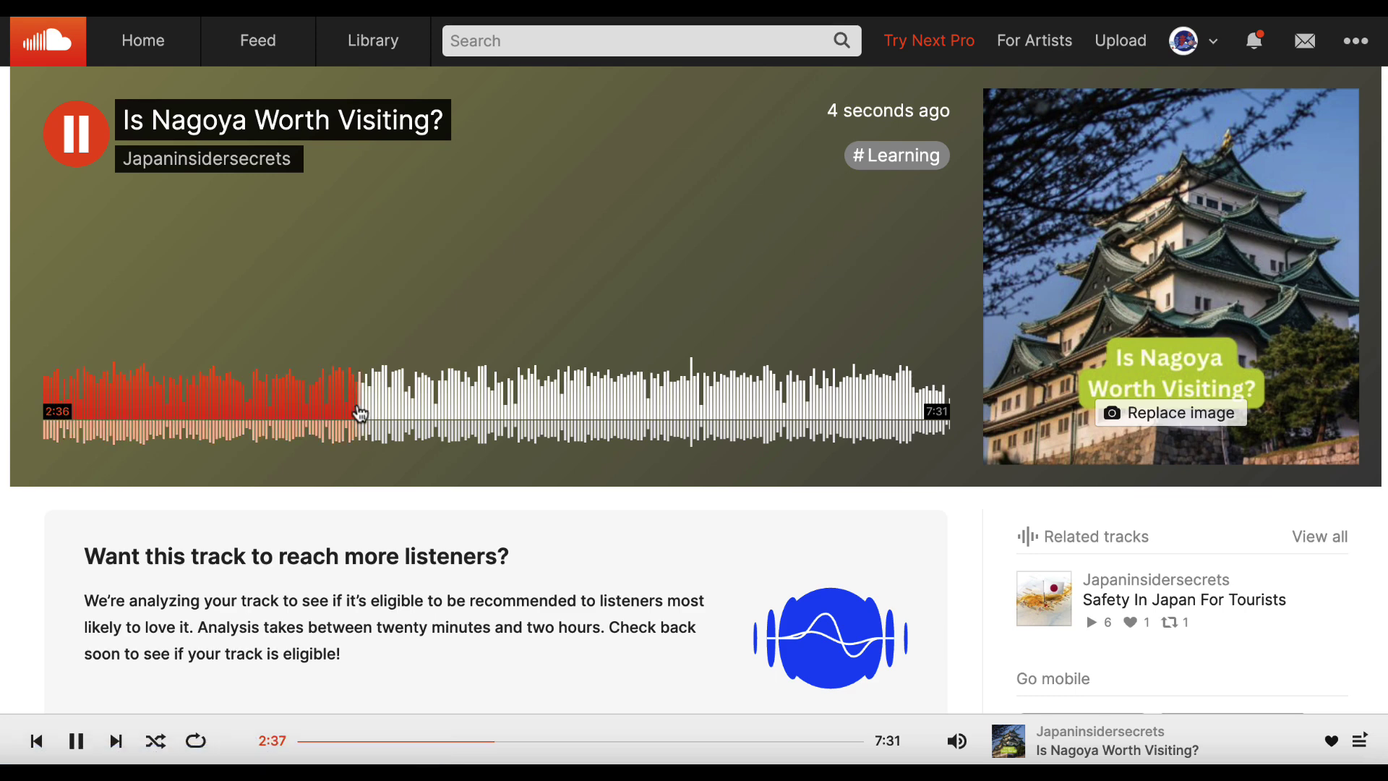
left_click(76, 124)
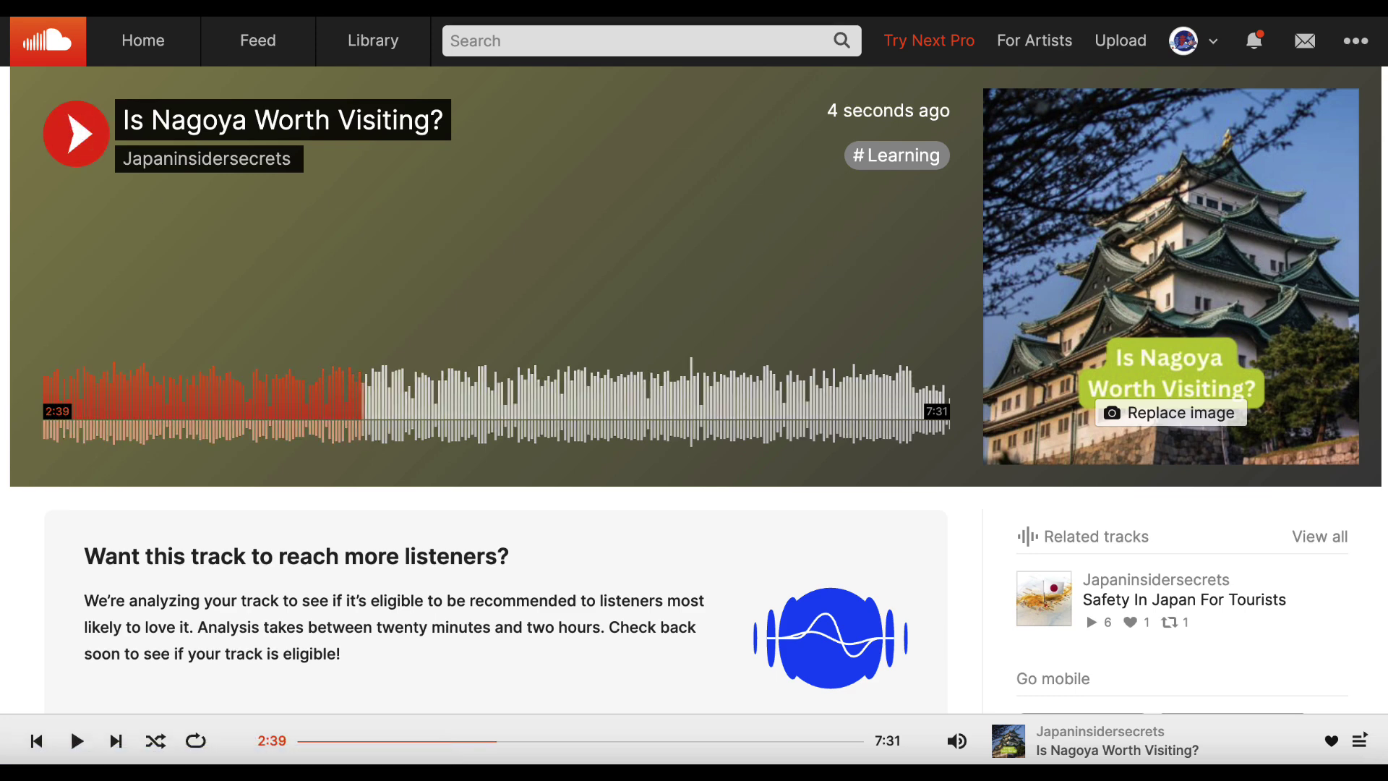
Step: Open the track's sharing options and view the embed settings
scroll(413, 376, "down", 4)
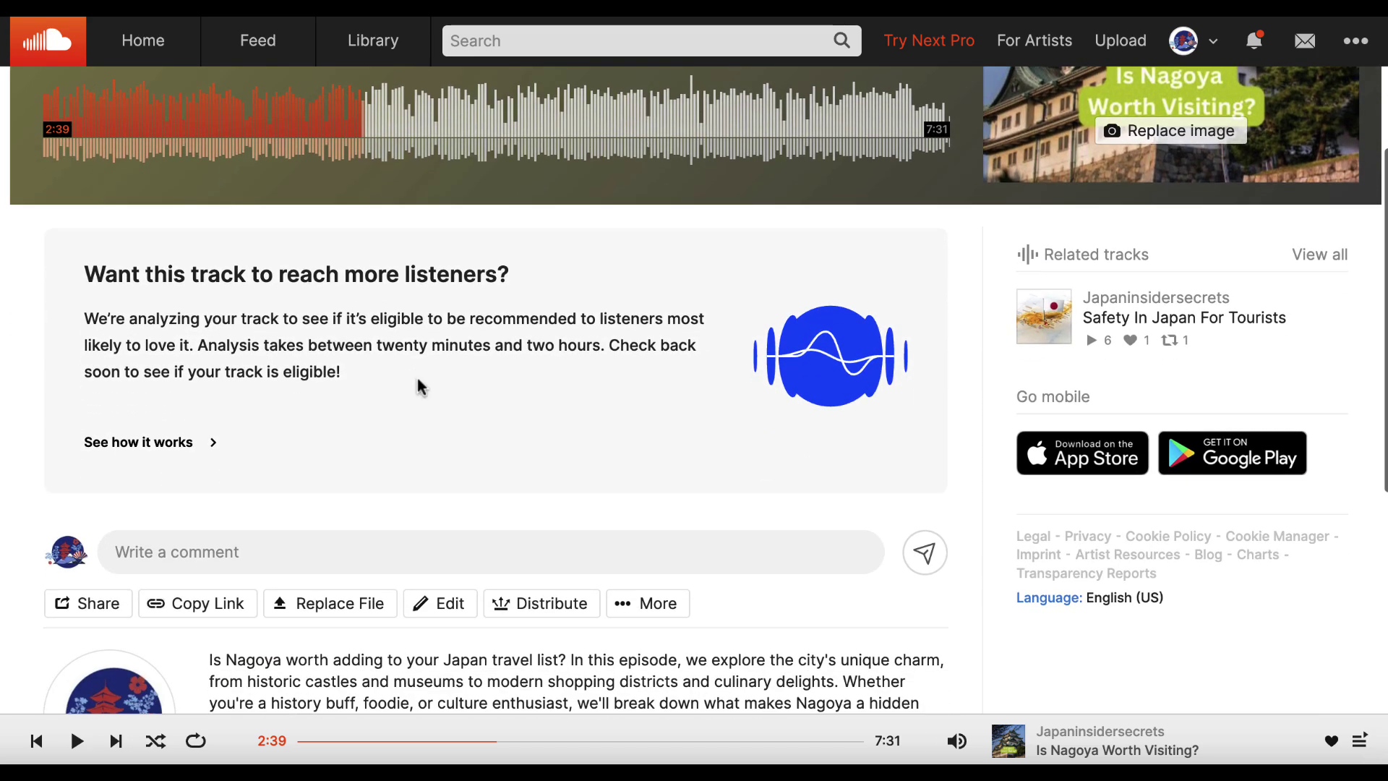
left_click(84, 609)
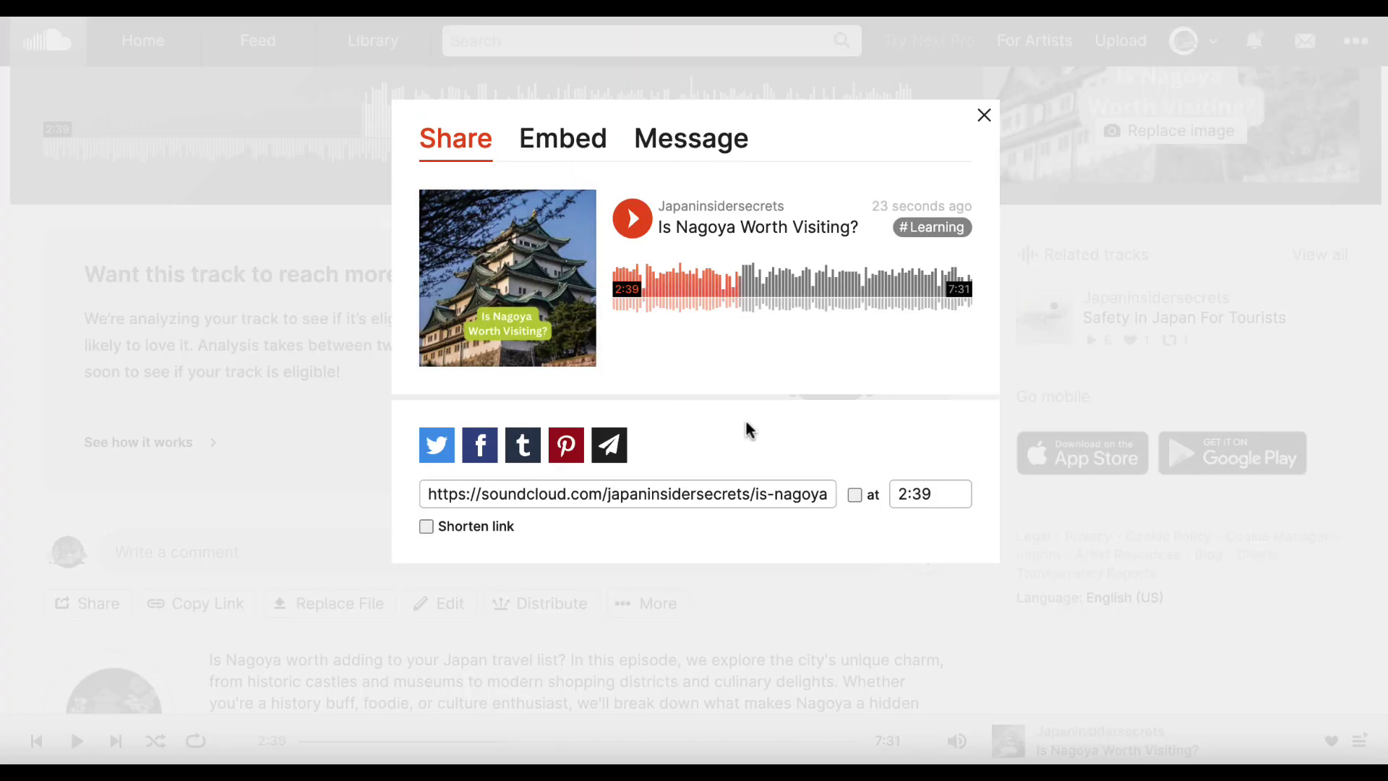
left_click(576, 139)
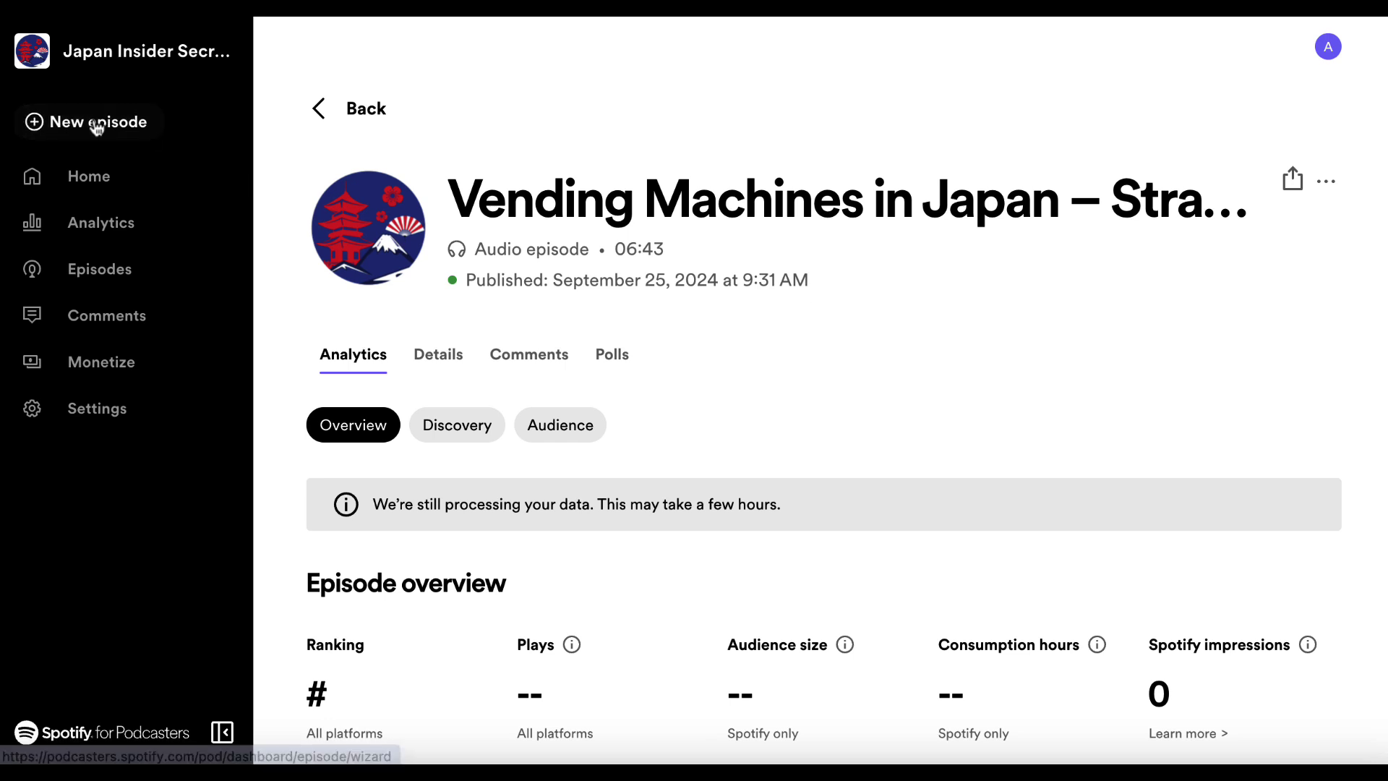
Step: In Spotify for Podcasters, create a new episode and upload "Is Nagoya Worth Visiting.mp3" from the Desktop
left_click(65, 122)
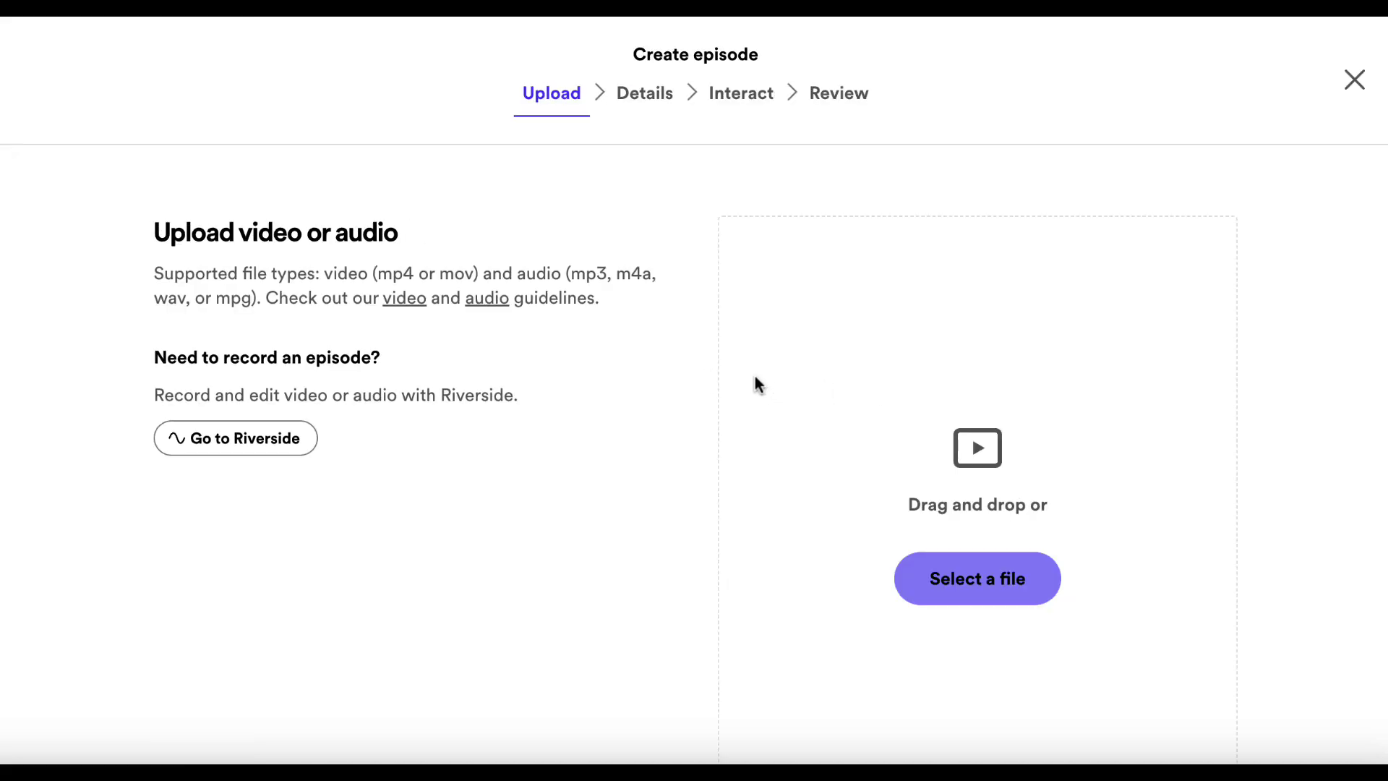
left_click(972, 580)
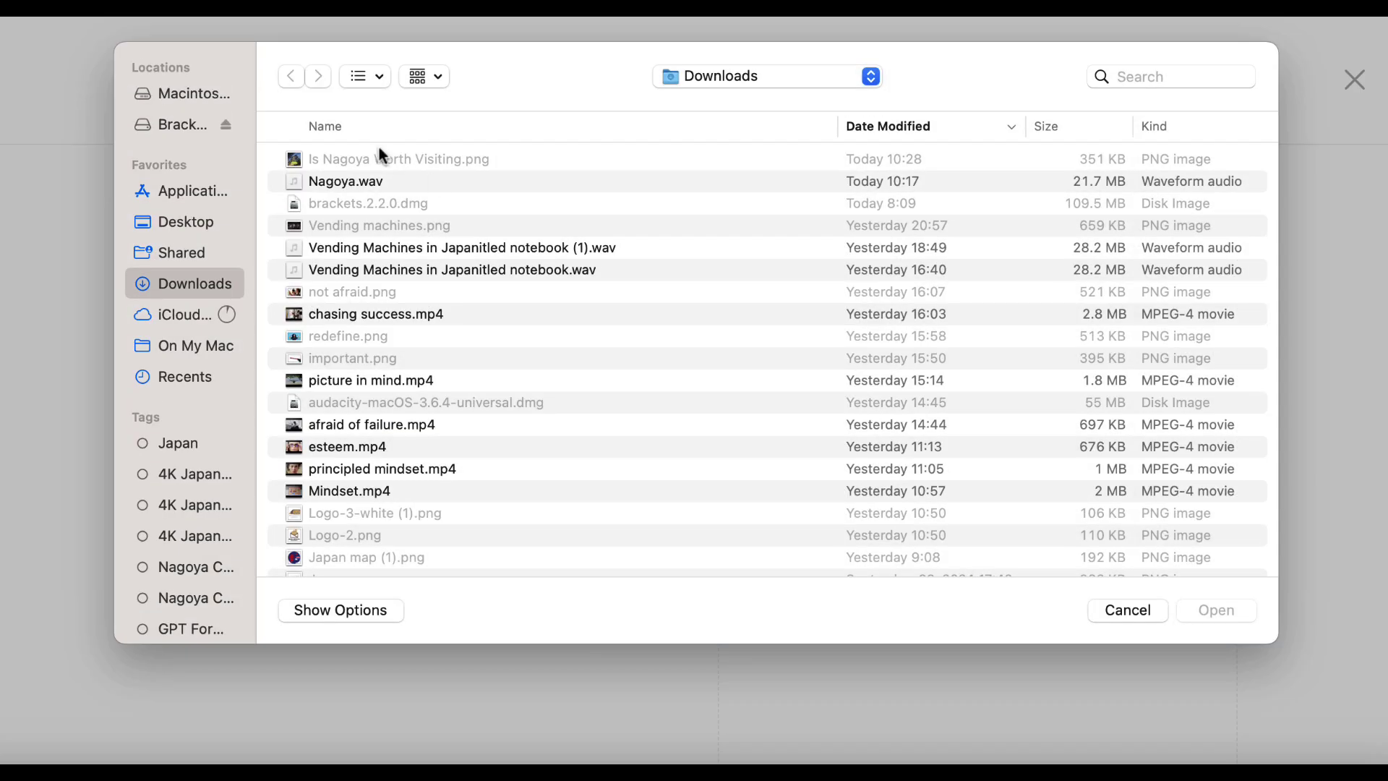
left_click(194, 226)
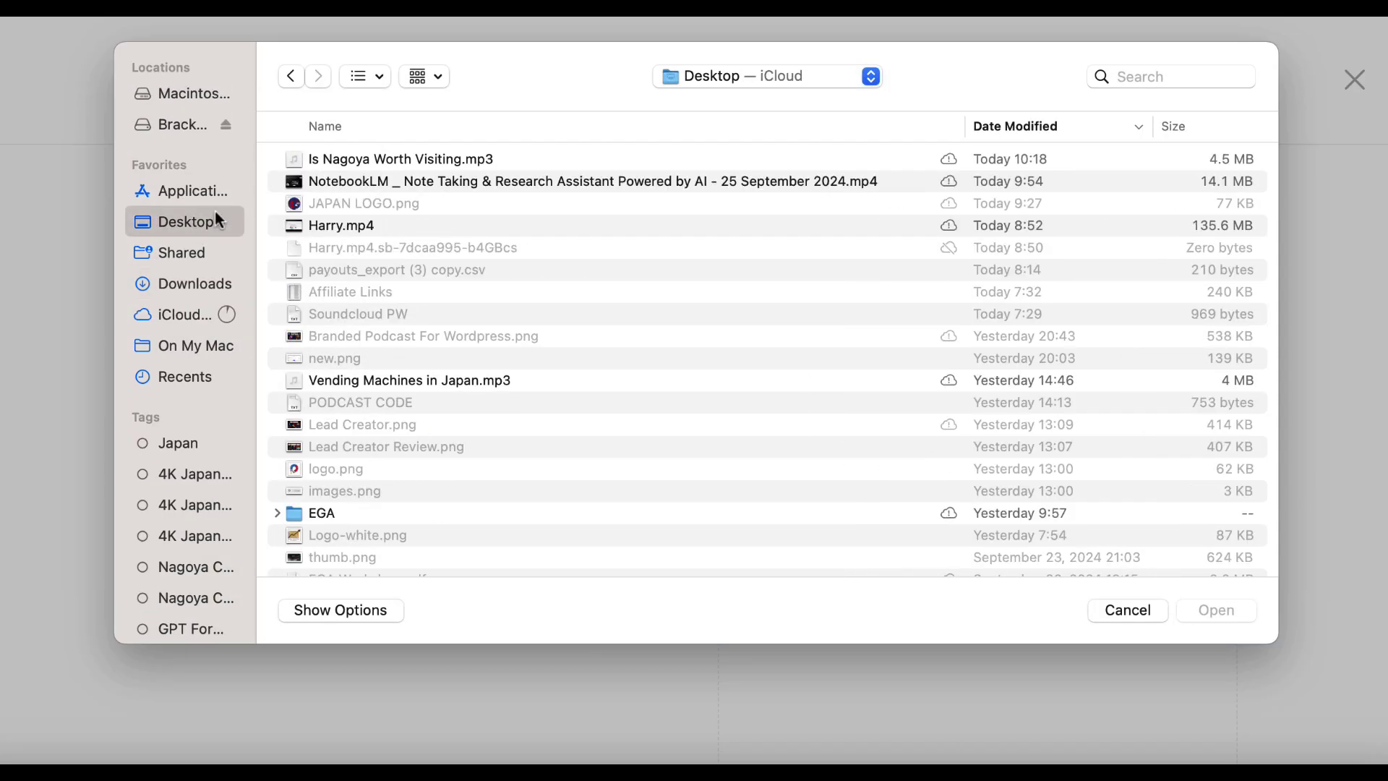
double_click(348, 158)
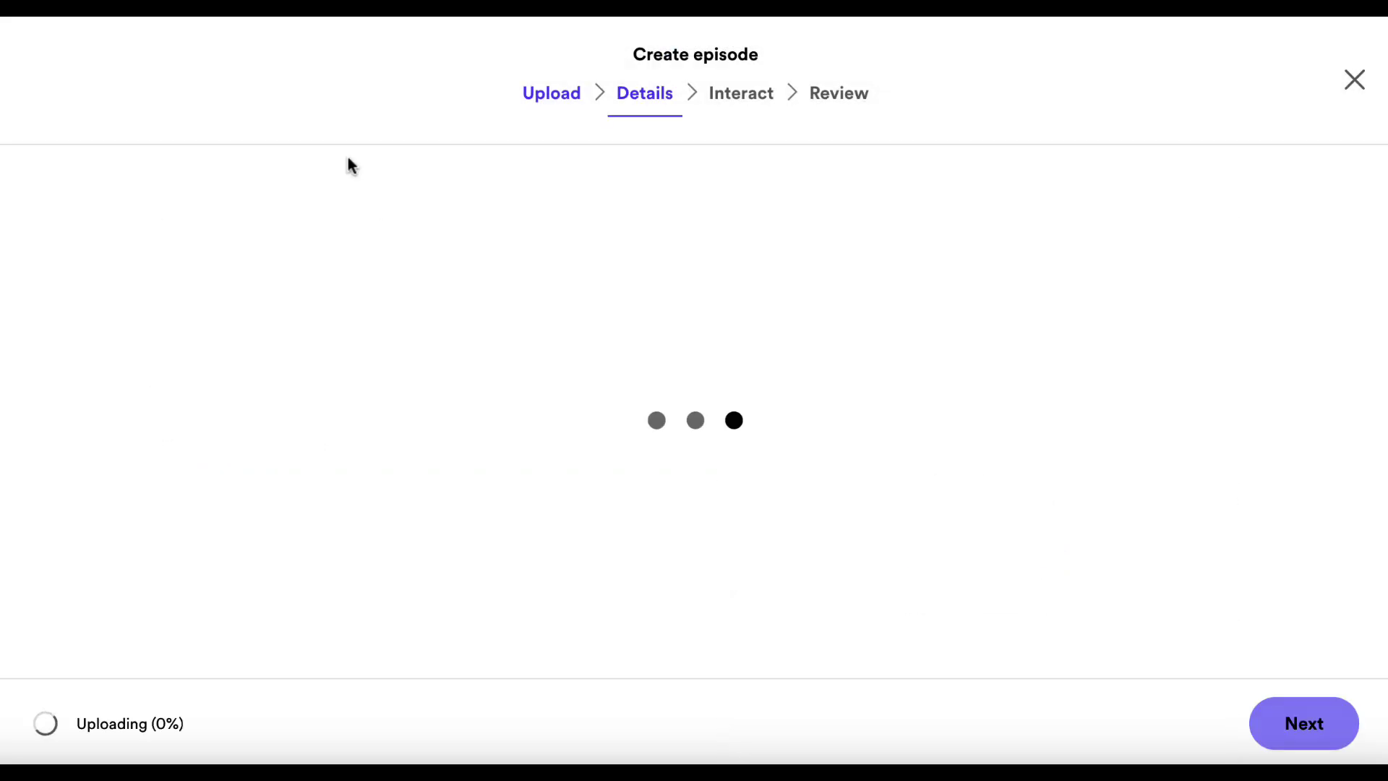
Step: Fill in the title "Is Nagoya Worth Visiting?" and a Nagoya description, set explicit and promotional content to No, and the publish date to Now
scroll(562, 330, "down", 2)
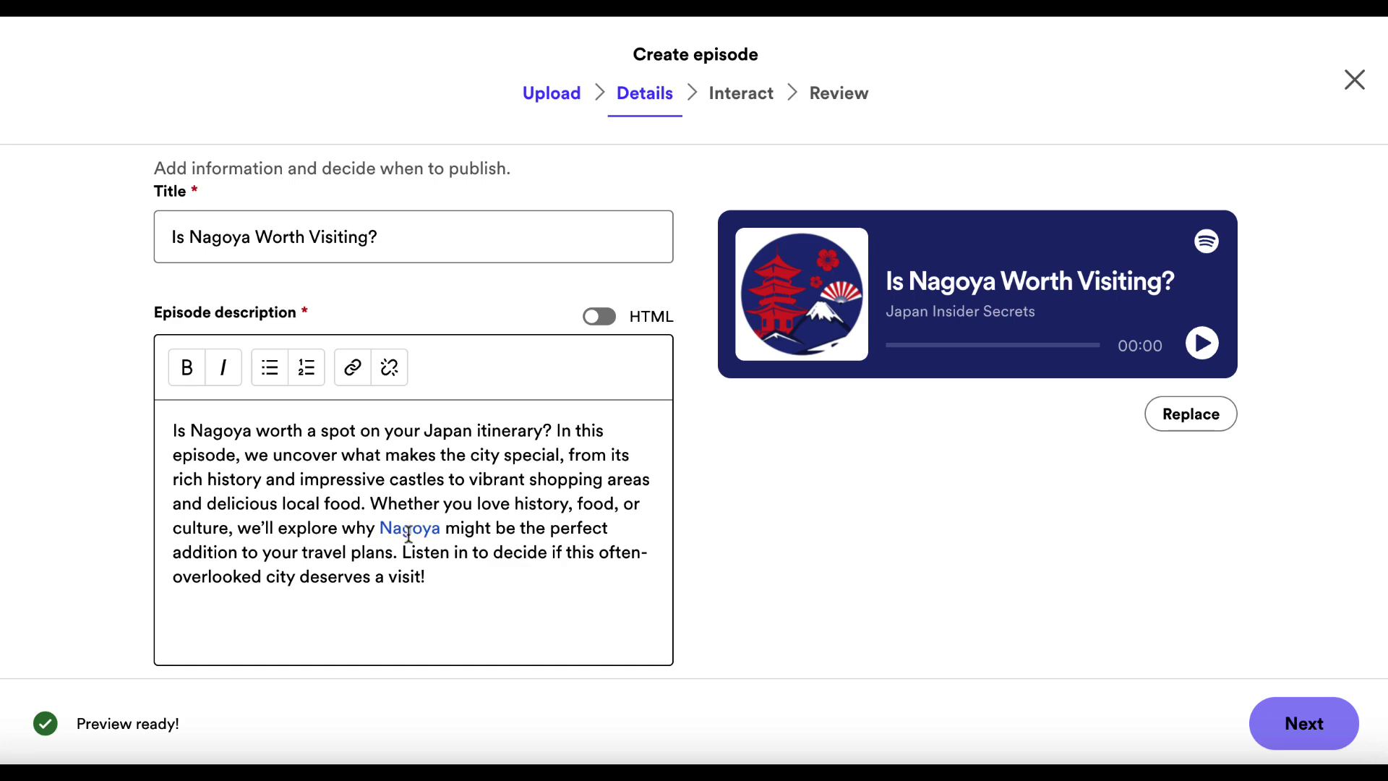
scroll(409, 534, "down", 6)
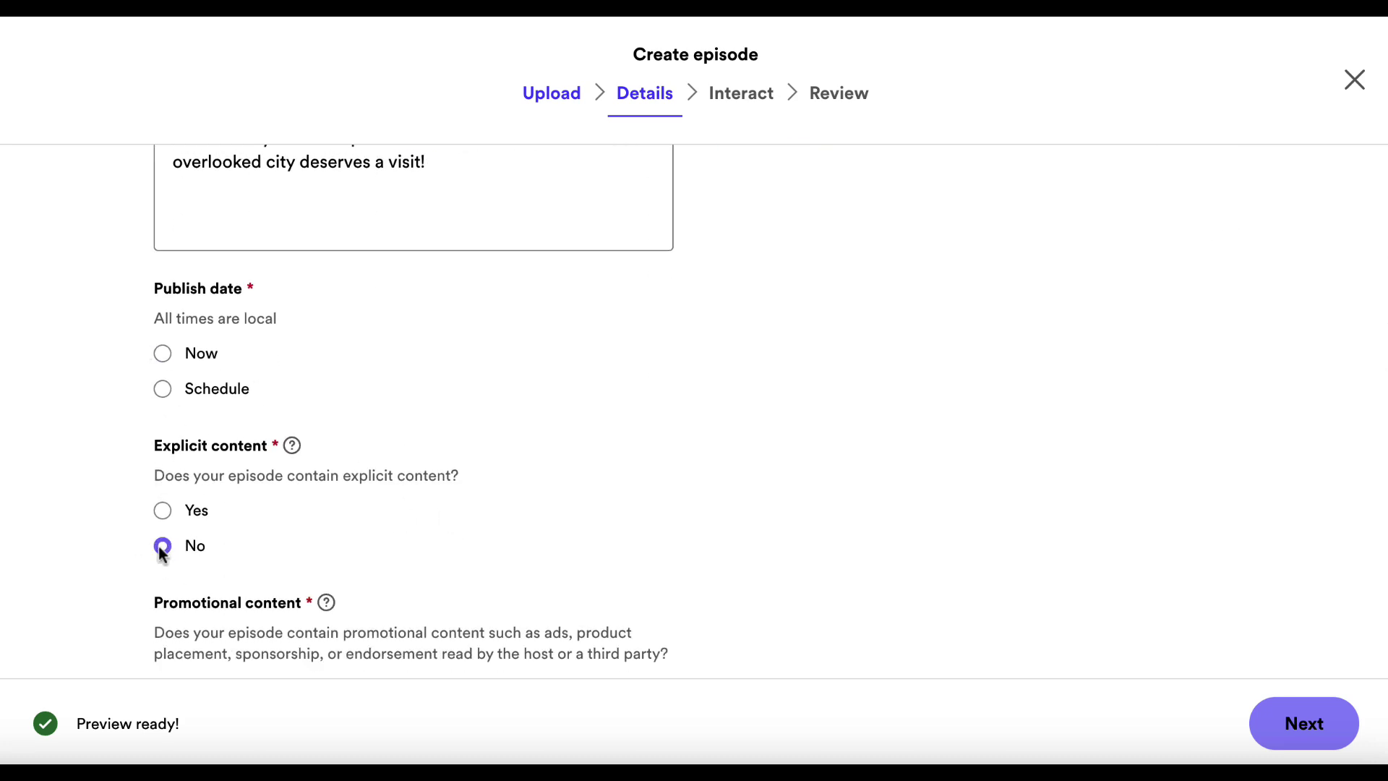
scroll(500, 536, "down", 2)
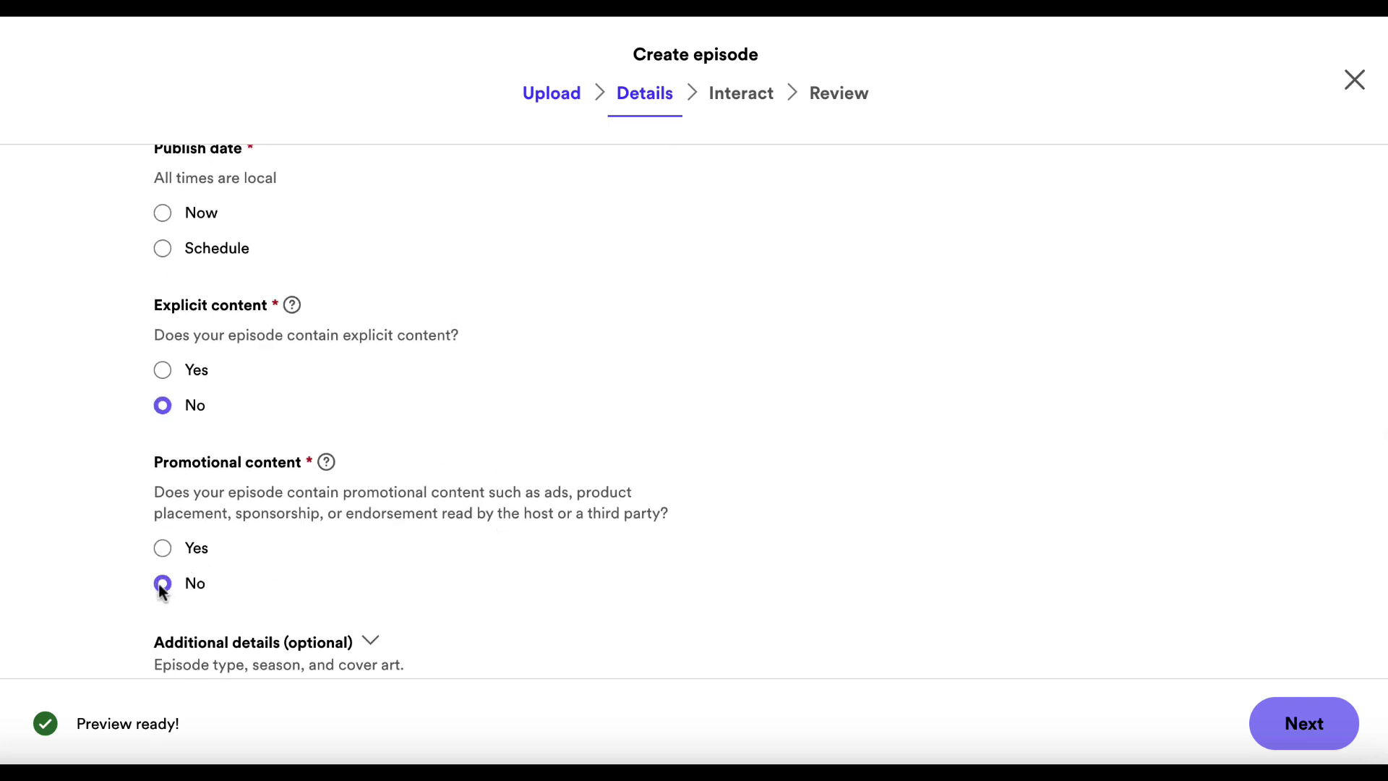
scroll(359, 593, "down", 1)
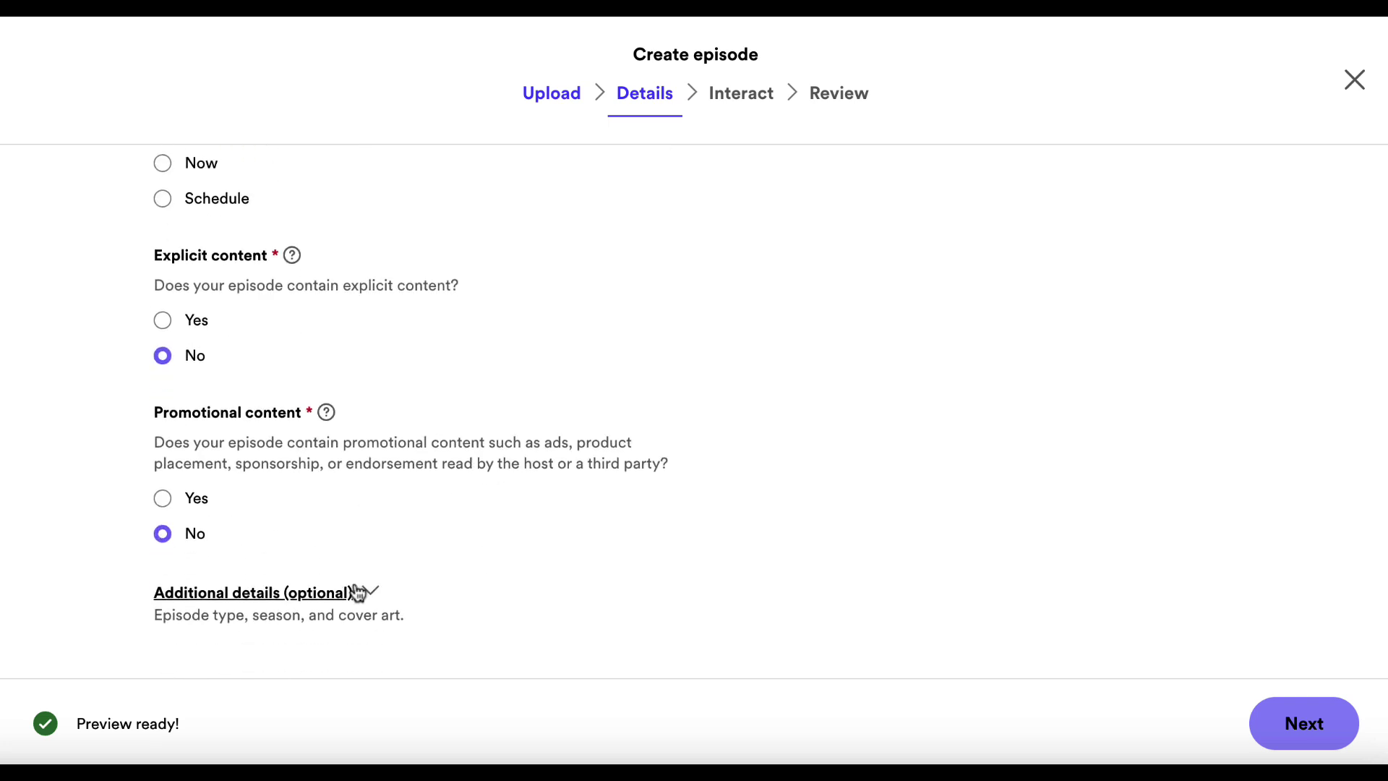
scroll(564, 432, "up", 3)
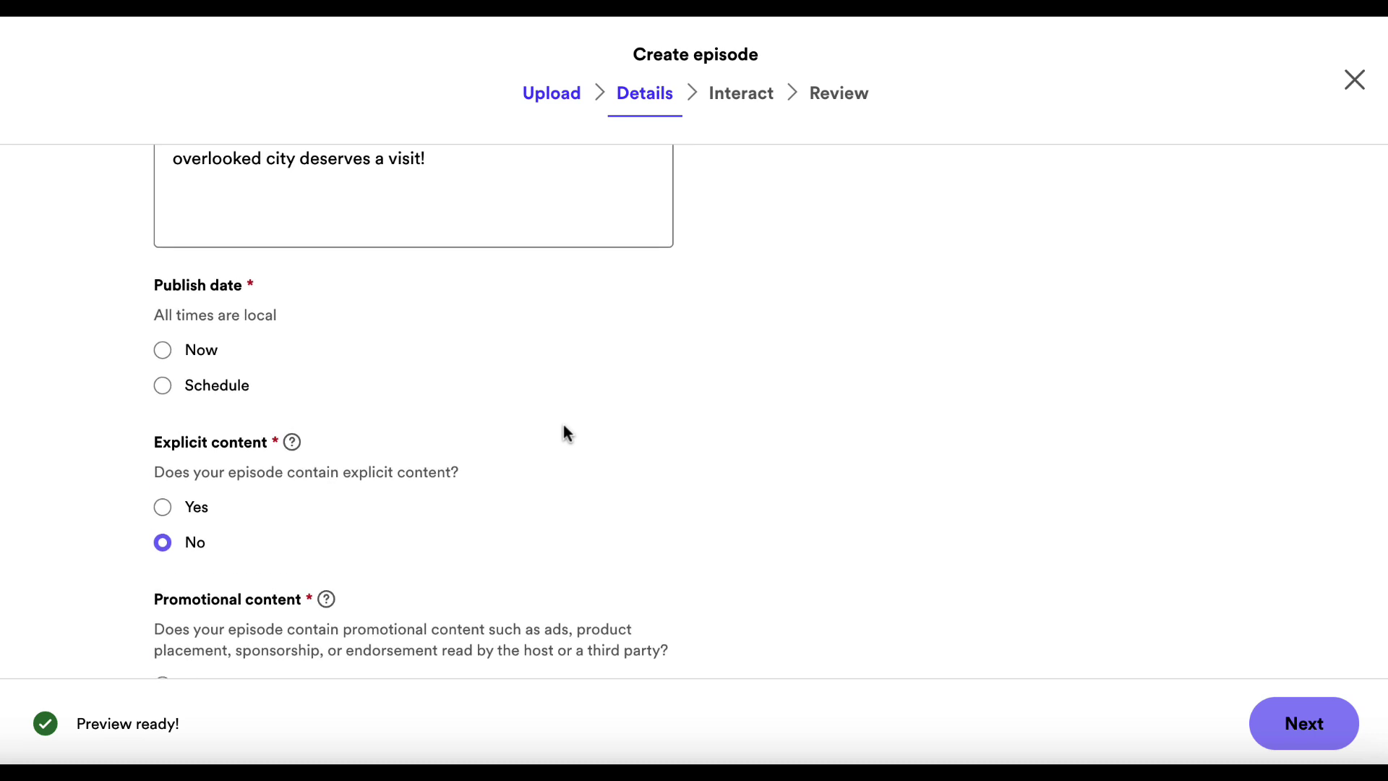
scroll(564, 433, "up", 1)
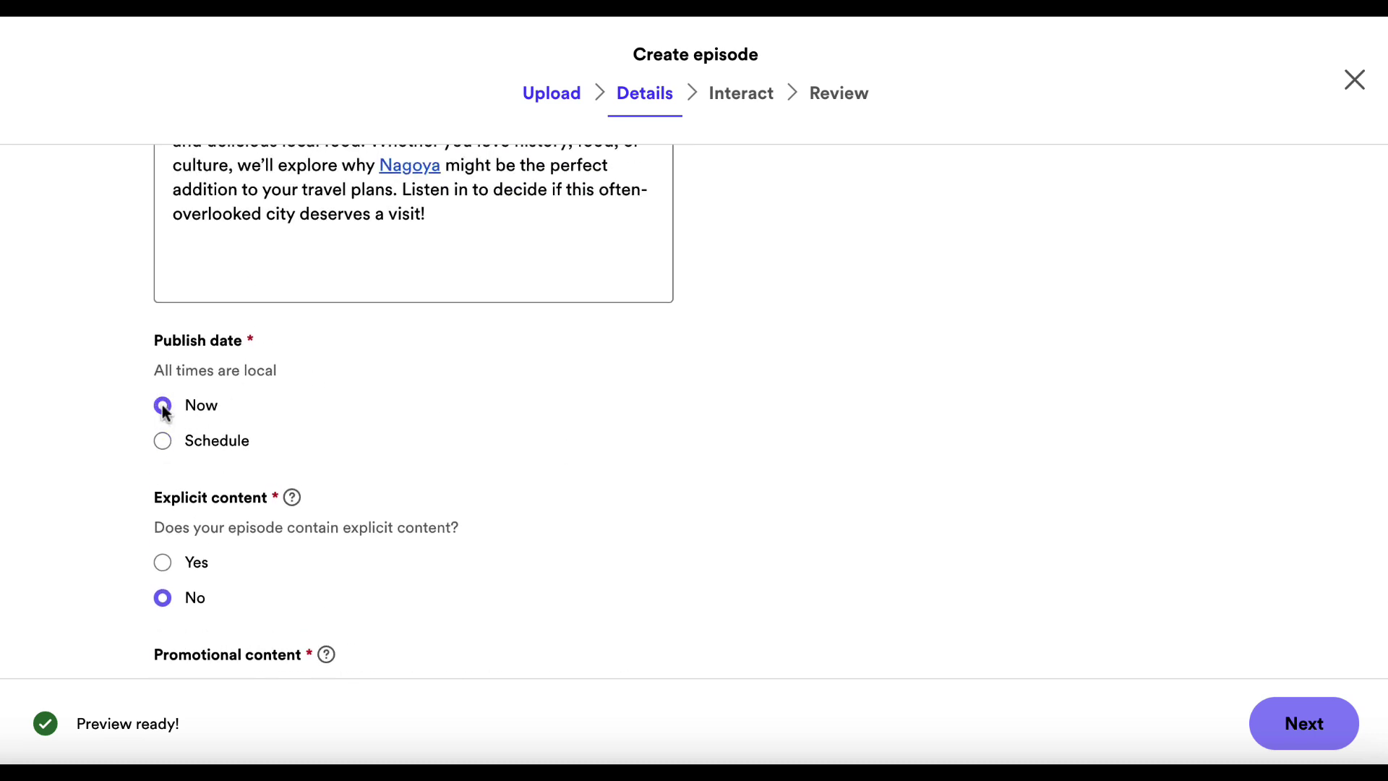
left_click(1306, 720)
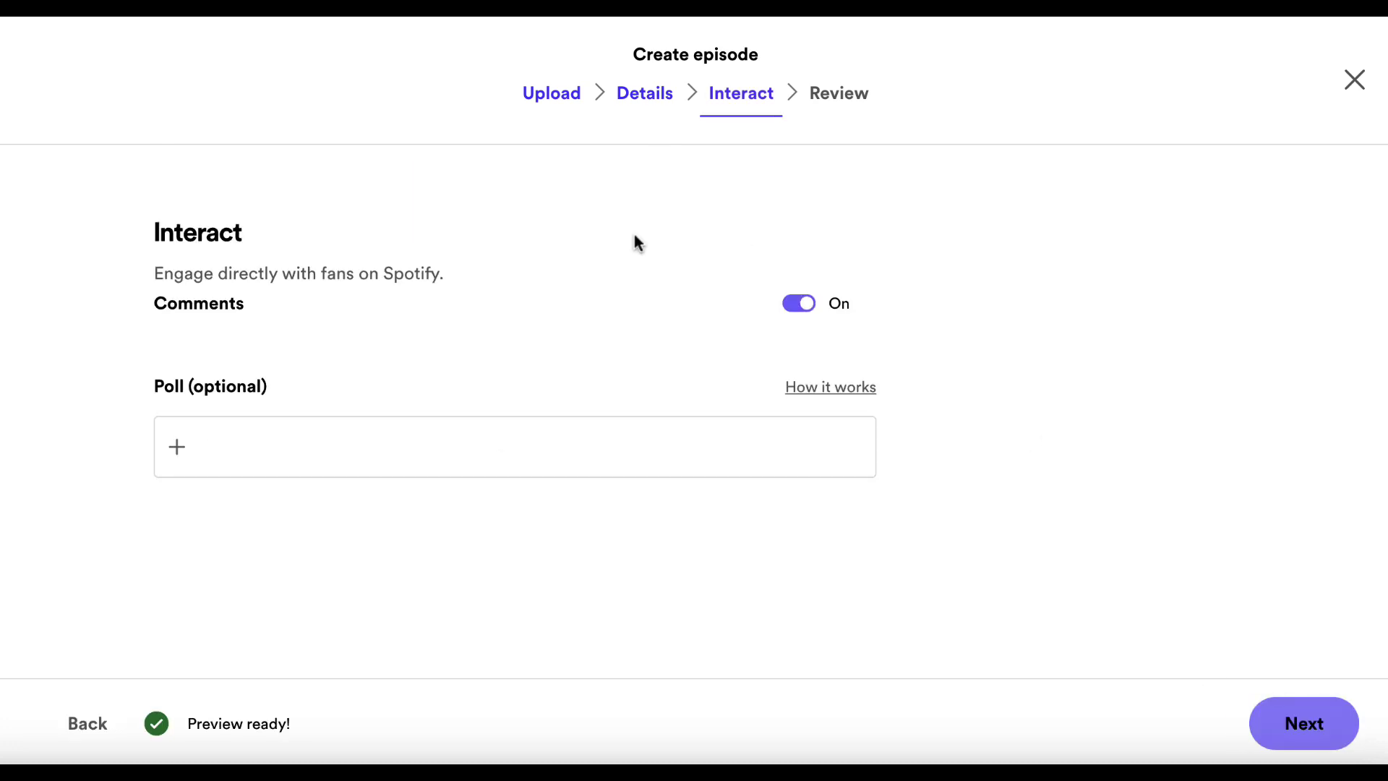
Step: Turn off comments for the episode, skip the optional poll and review the episode summary
left_click(804, 304)
left_click(1296, 722)
scroll(419, 409, "down", 2)
scroll(419, 409, "up", 1)
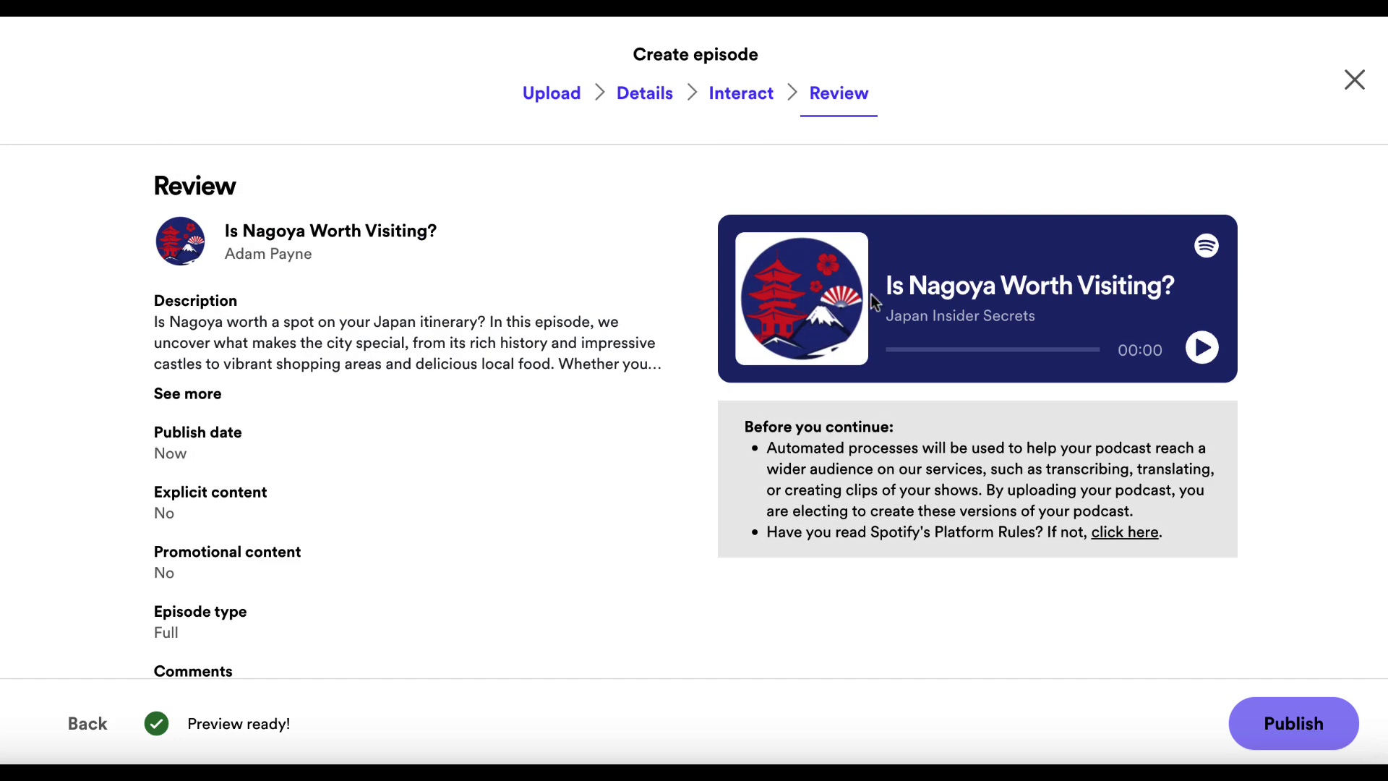
scroll(434, 391, "down", 1)
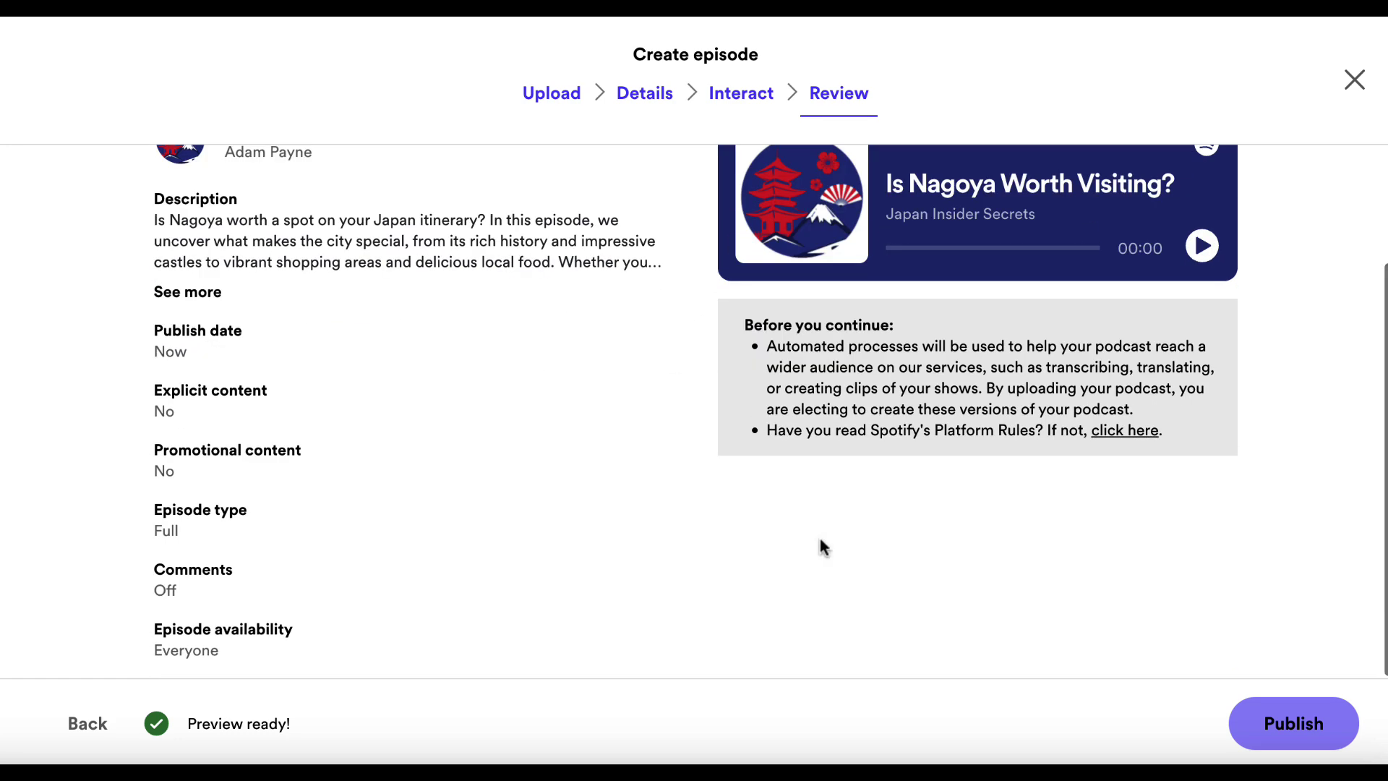
Step: Publish the episode on Spotify for Podcasters and dismiss the audience-sharing prompt
left_click(1265, 718)
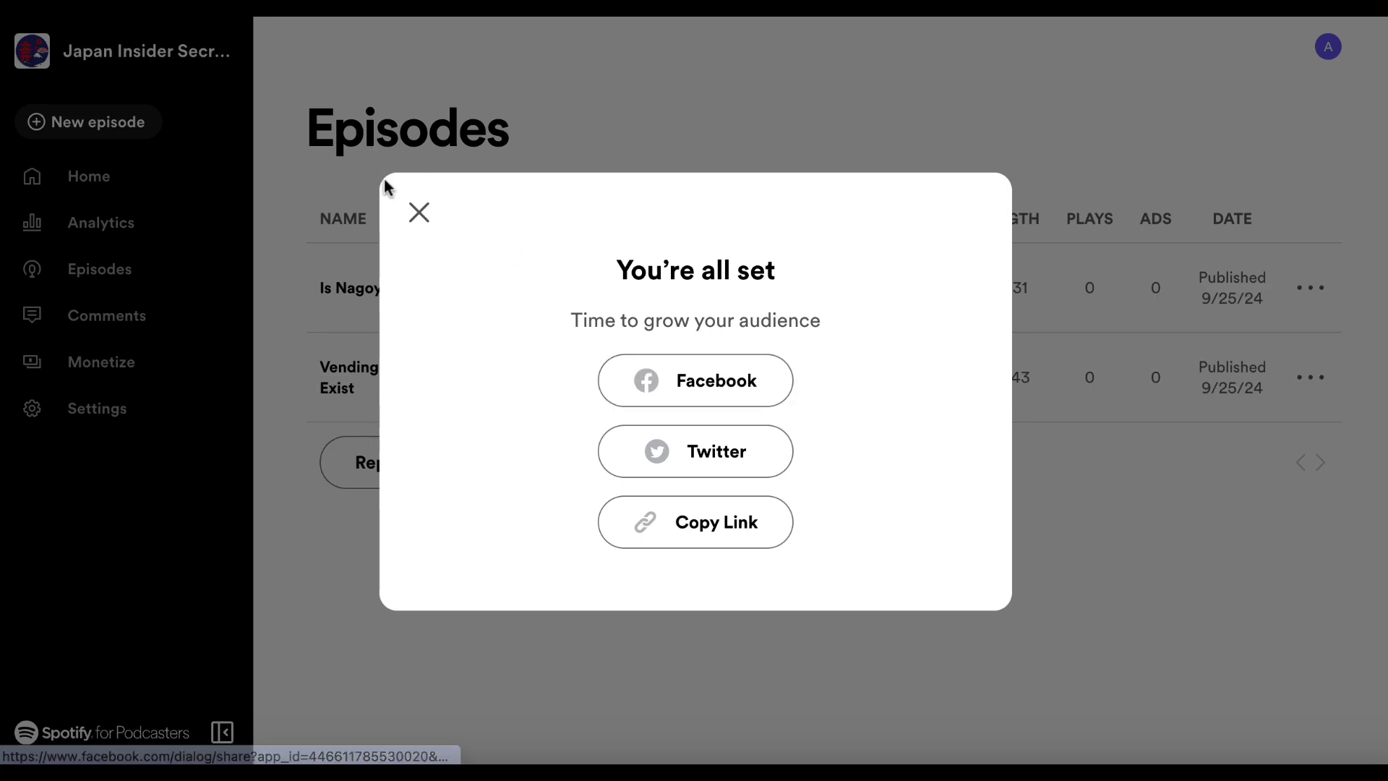
left_click(419, 211)
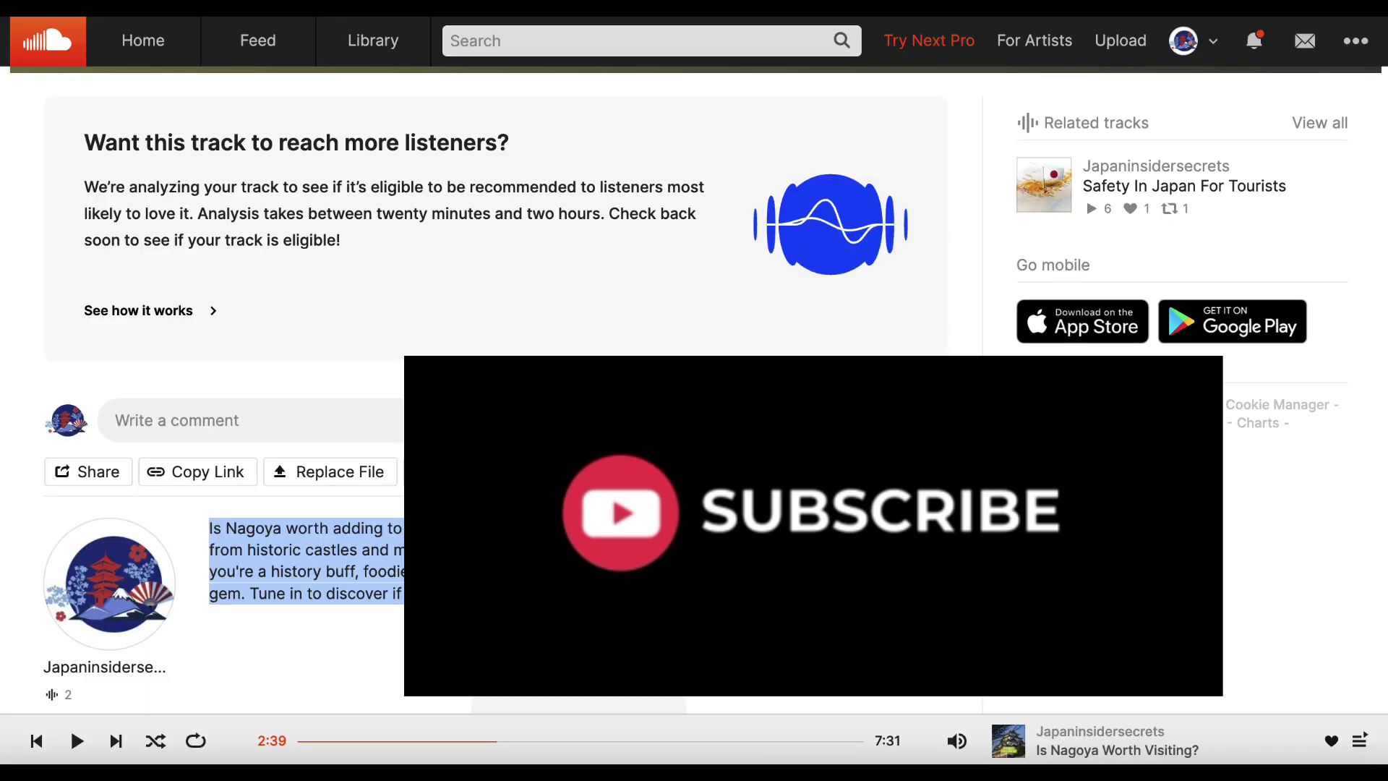
Step: In SoundCloud, open the list of your own tracks, dismiss the early access offer and review the uploaded tracks
scroll(765, 300, "down", 2)
scroll(766, 301, "up", 1)
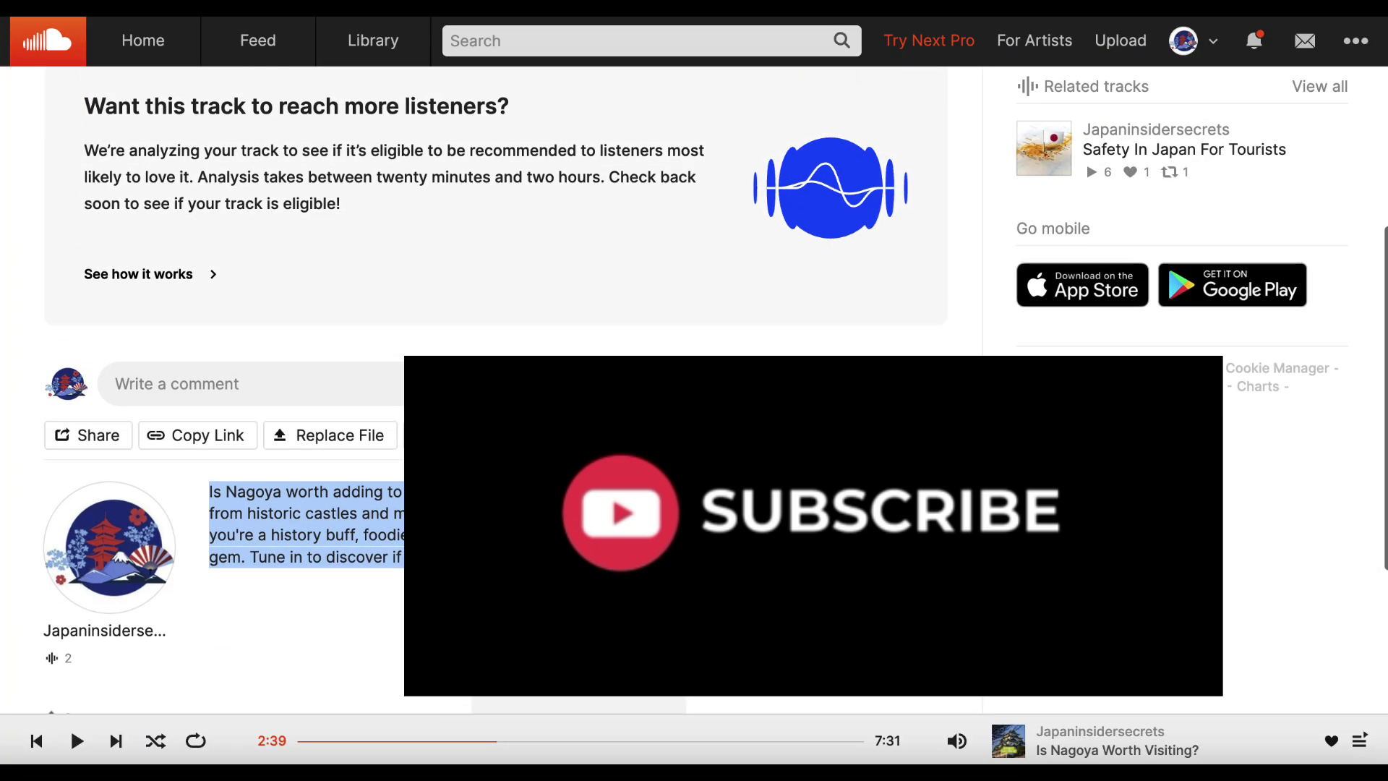
scroll(360, 320, "up", 5)
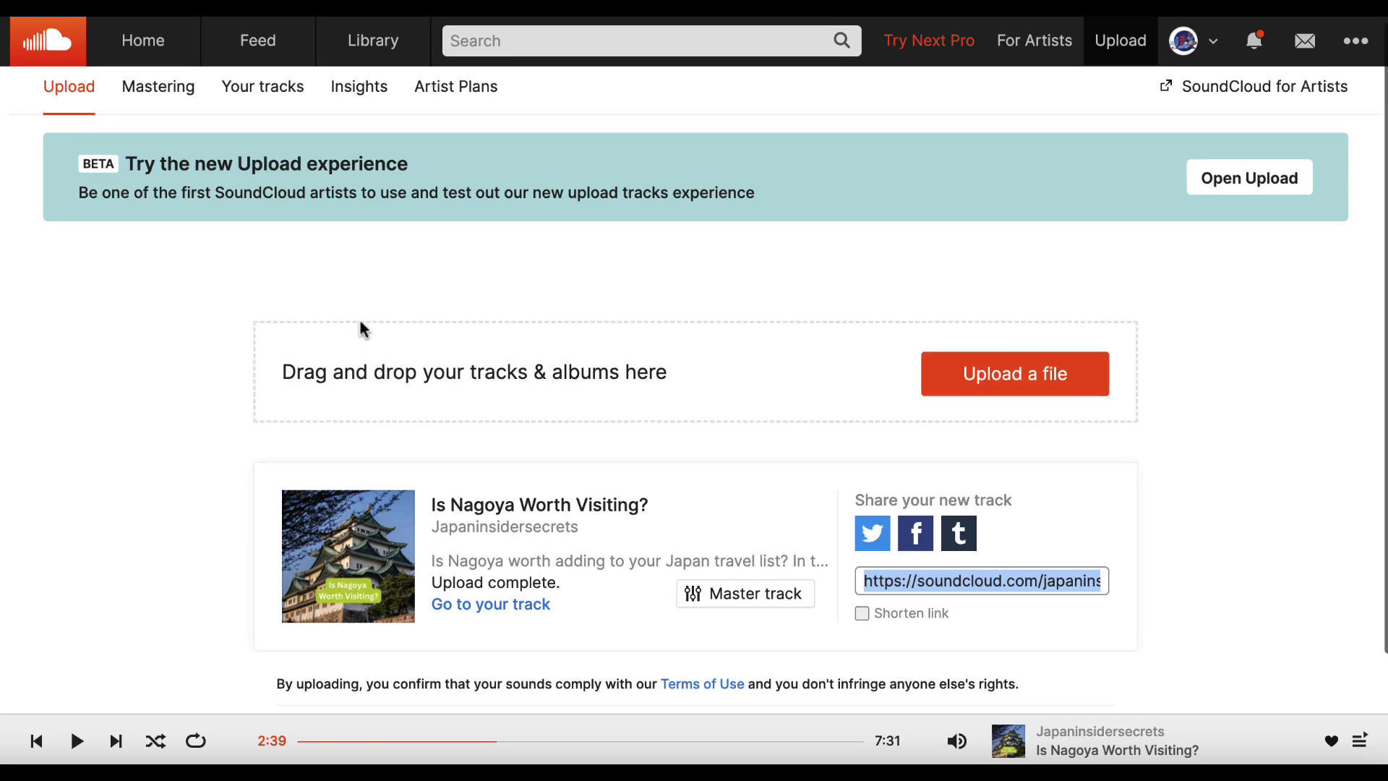
left_click(262, 89)
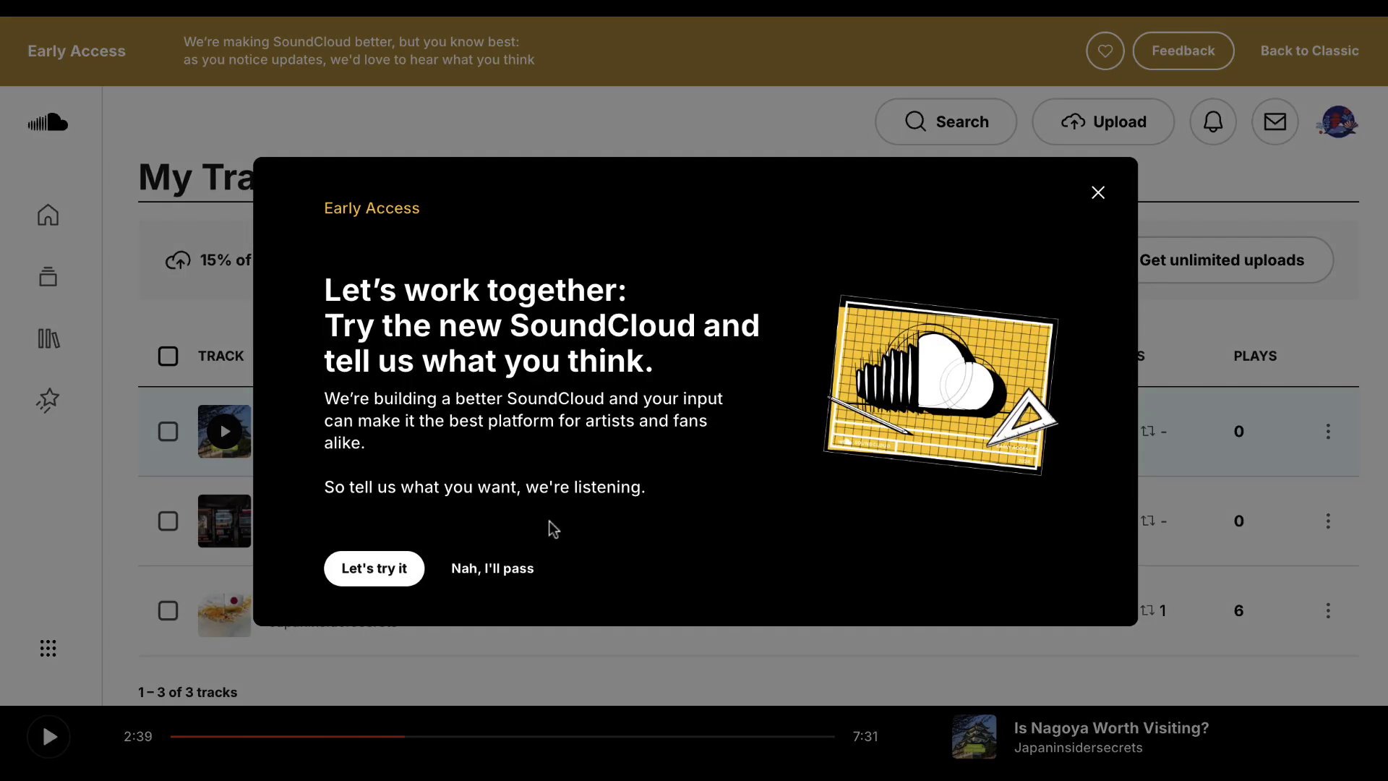
left_click(1098, 192)
scroll(995, 458, "down", 2)
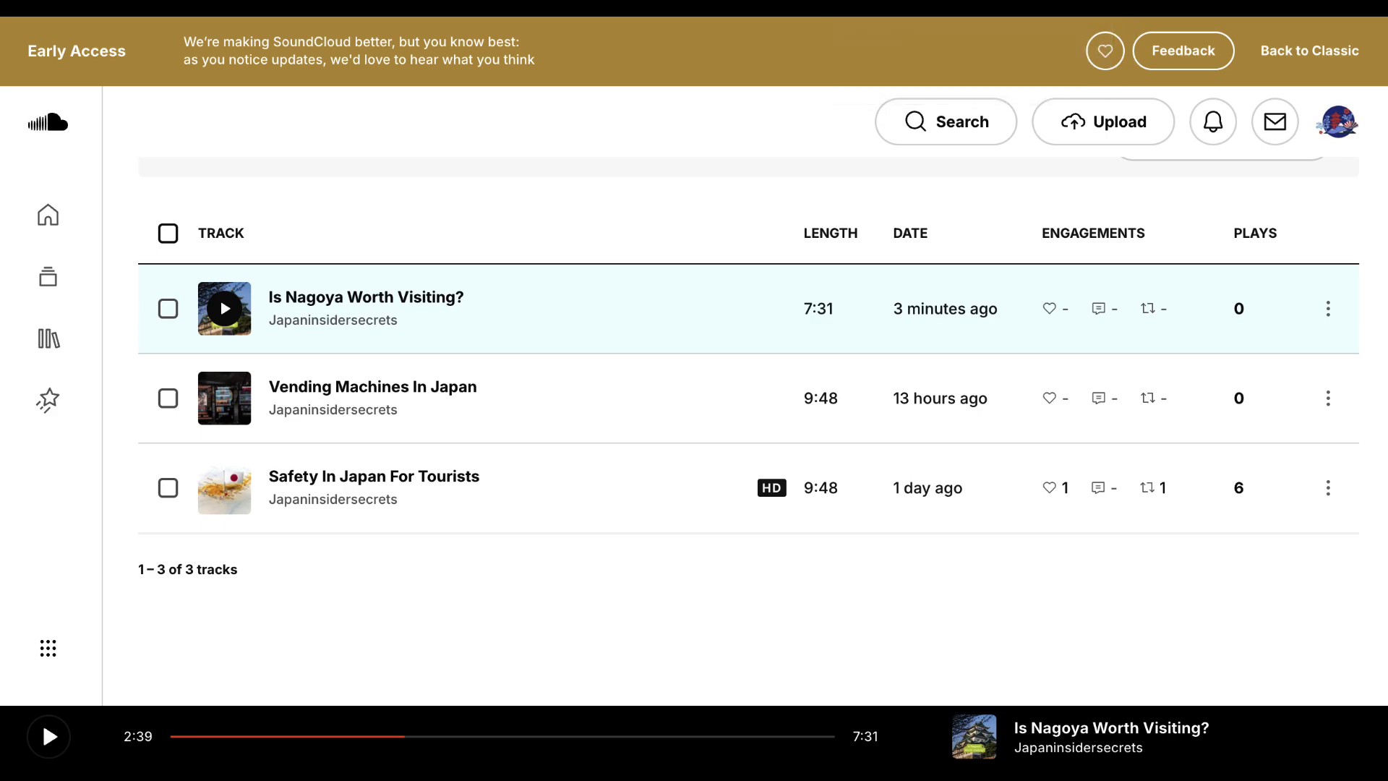
Step: Switch to PodBean to view the "Safety in Japan for Tourists" episode page
key("ctrl+Tab")
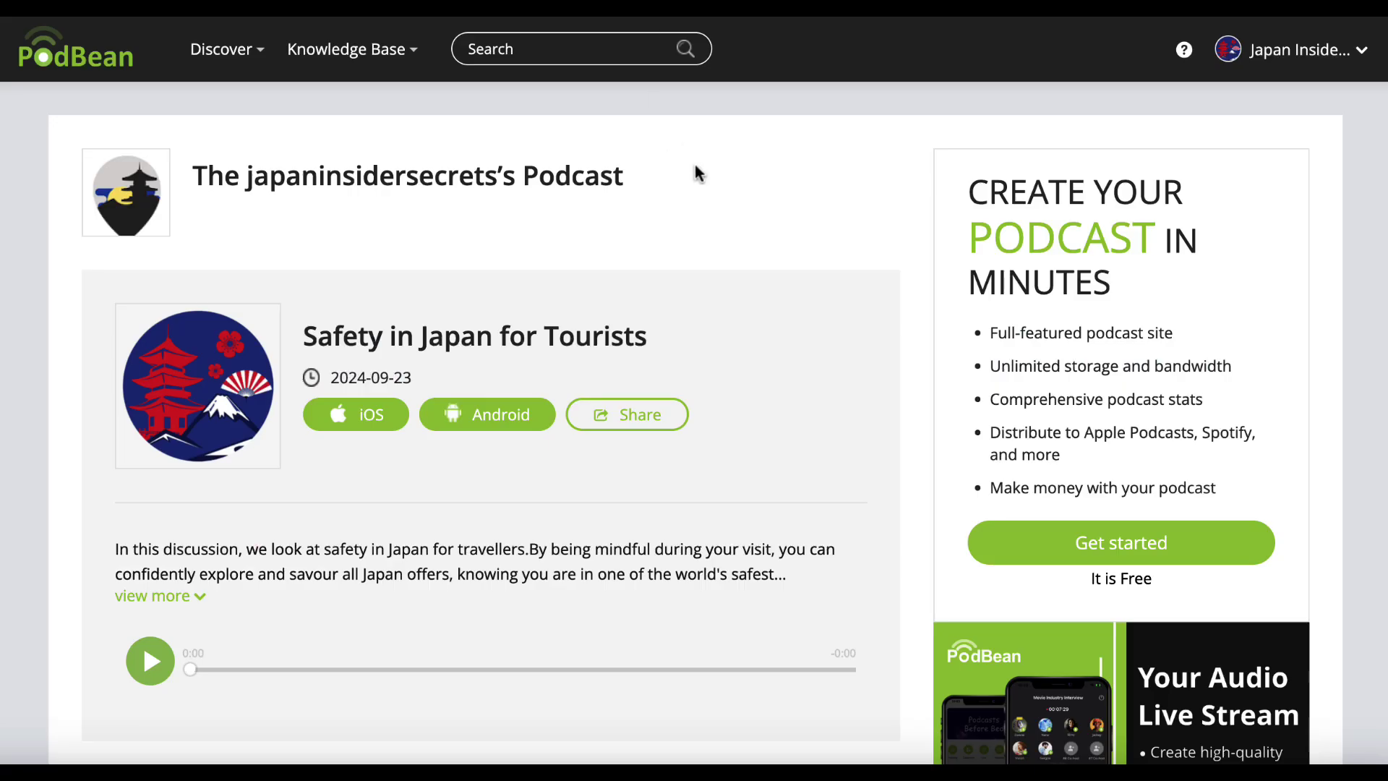